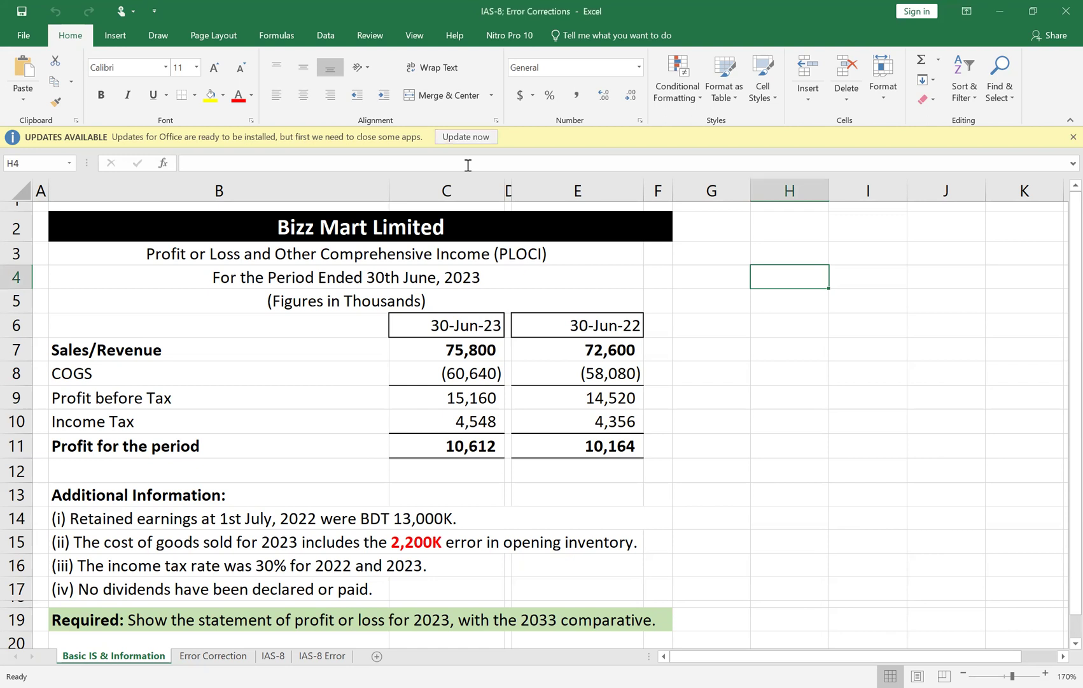
click(826, 428)
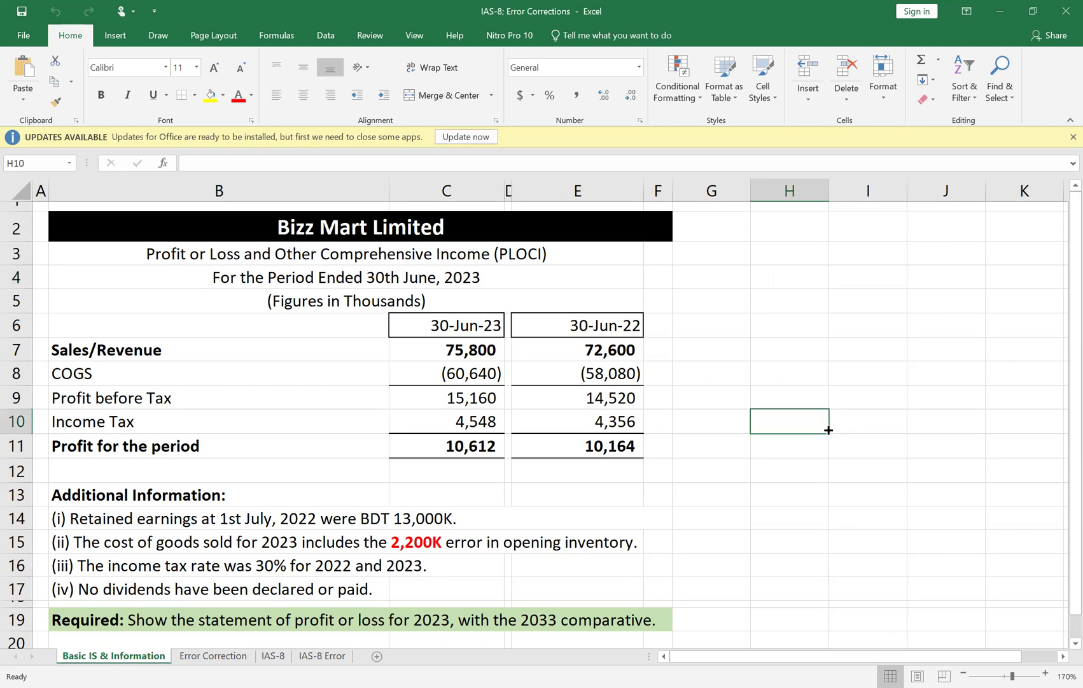
scroll(588, 473, down, 2)
scroll(581, 481, up, 2)
Add a period to the end of the company title "Bizz Mart Limited" in the statement's black heading
click(289, 225)
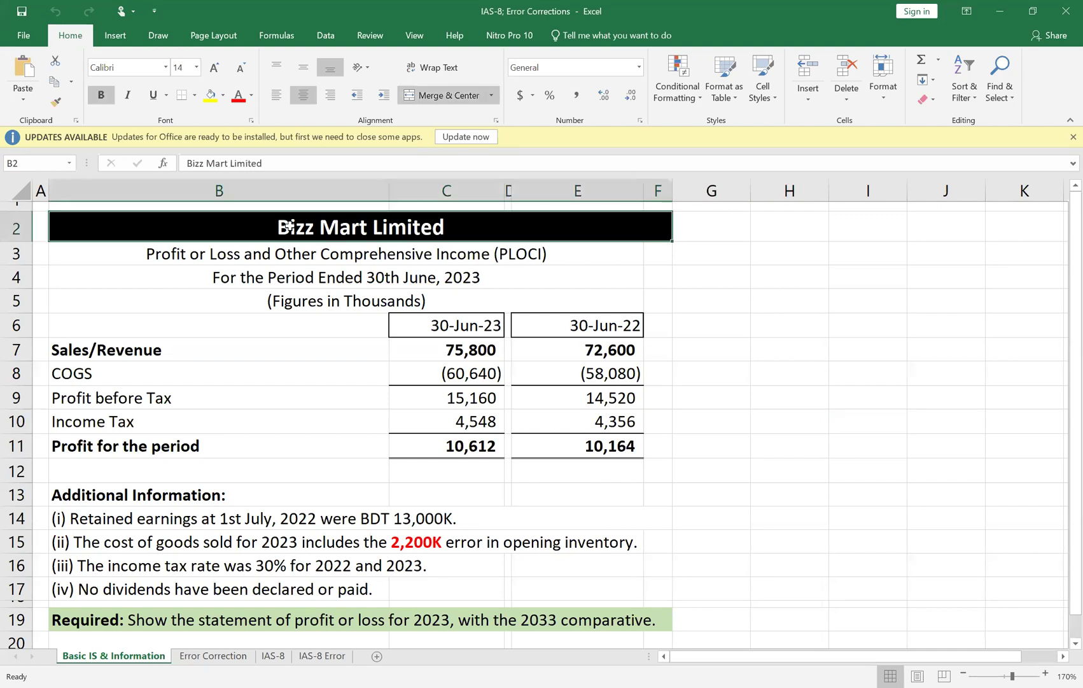
double_click(432, 222)
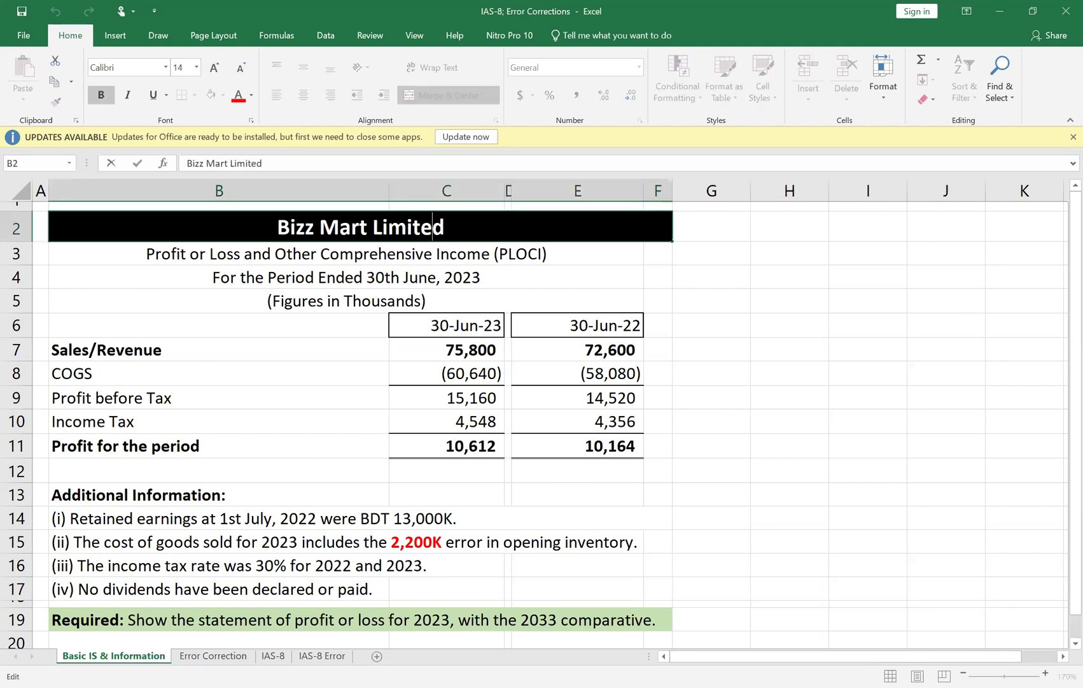
key(End)
text(.)
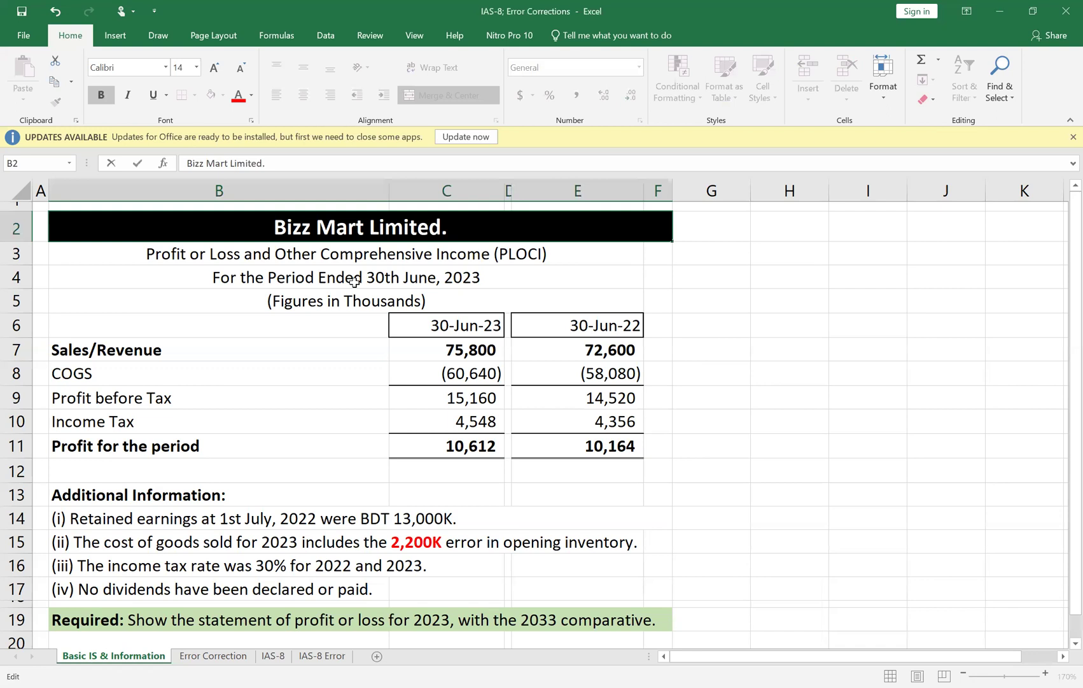
click(337, 256)
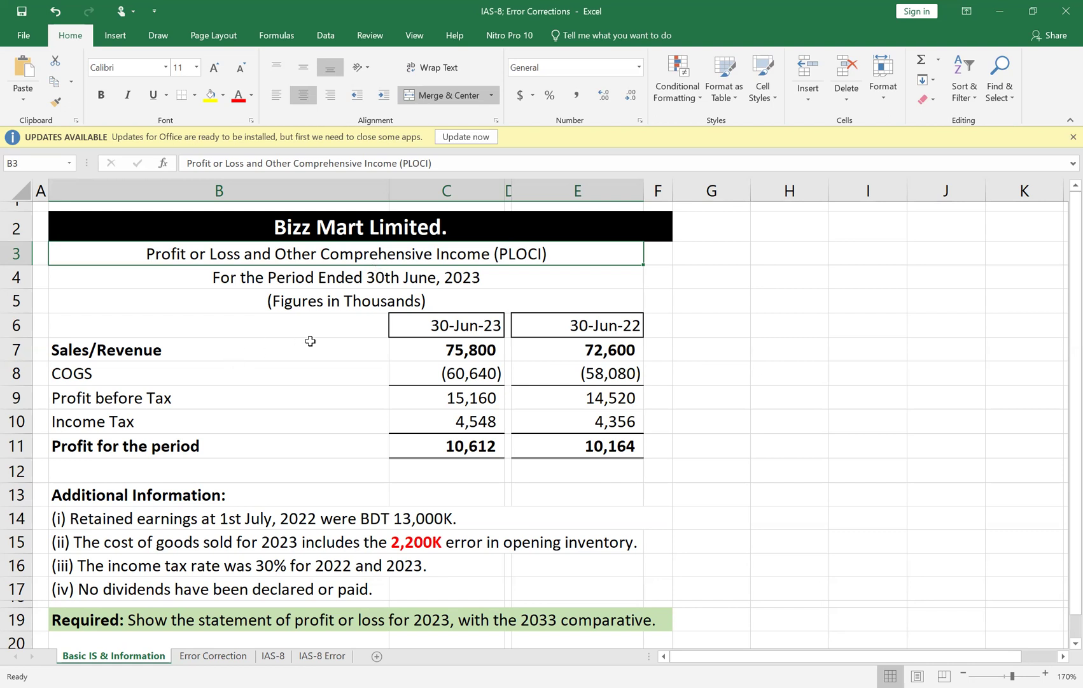
Review the statement's units heading, the comparative date column and the Sales/Revenue figures for both years
click(323, 308)
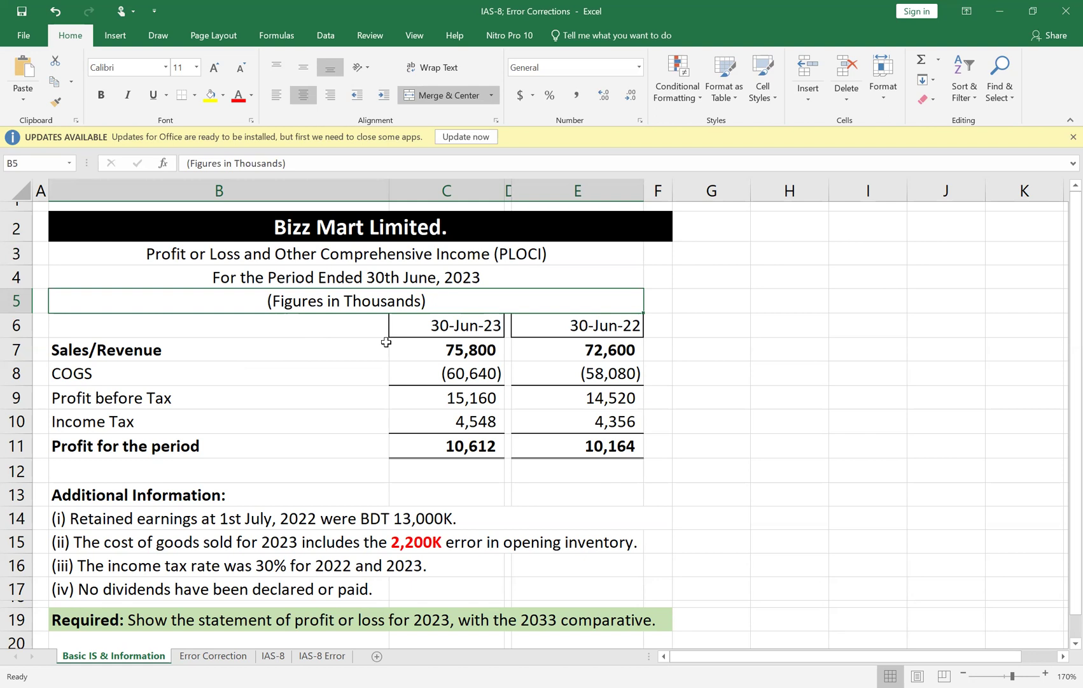
click(729, 358)
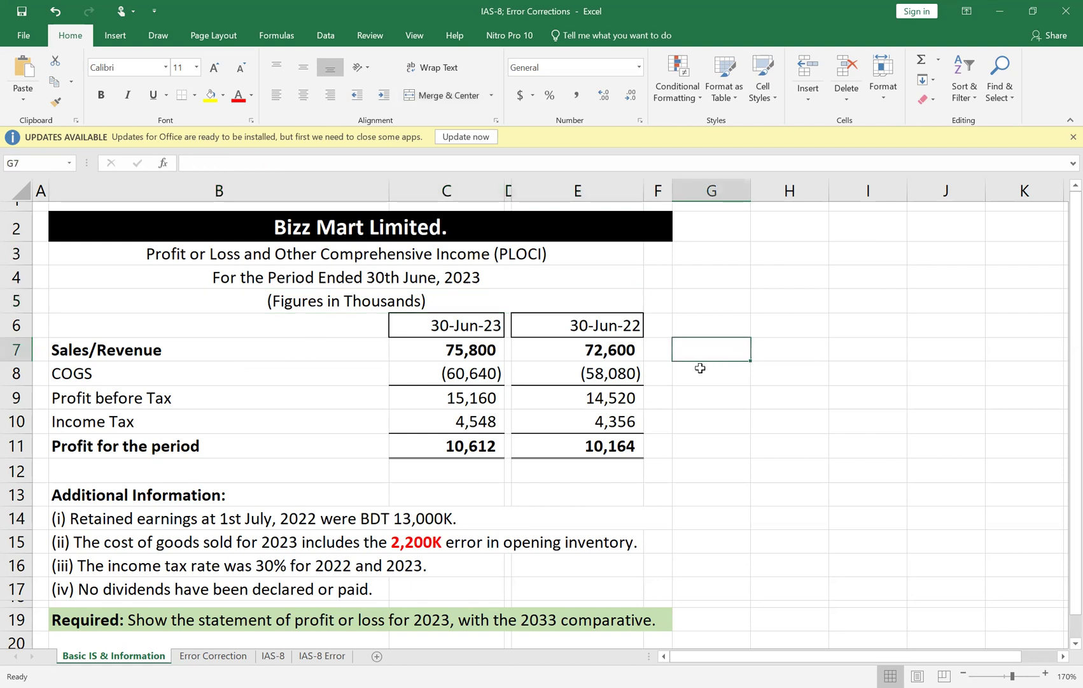
key(Up)
key(Left)
key(Left)
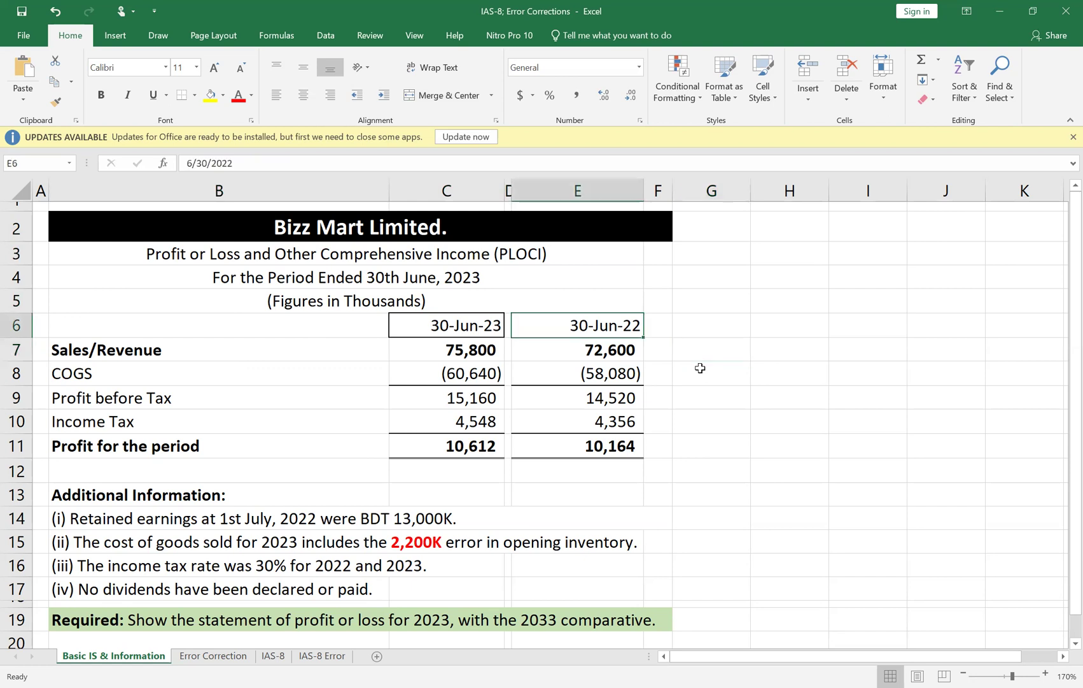
key(Down)
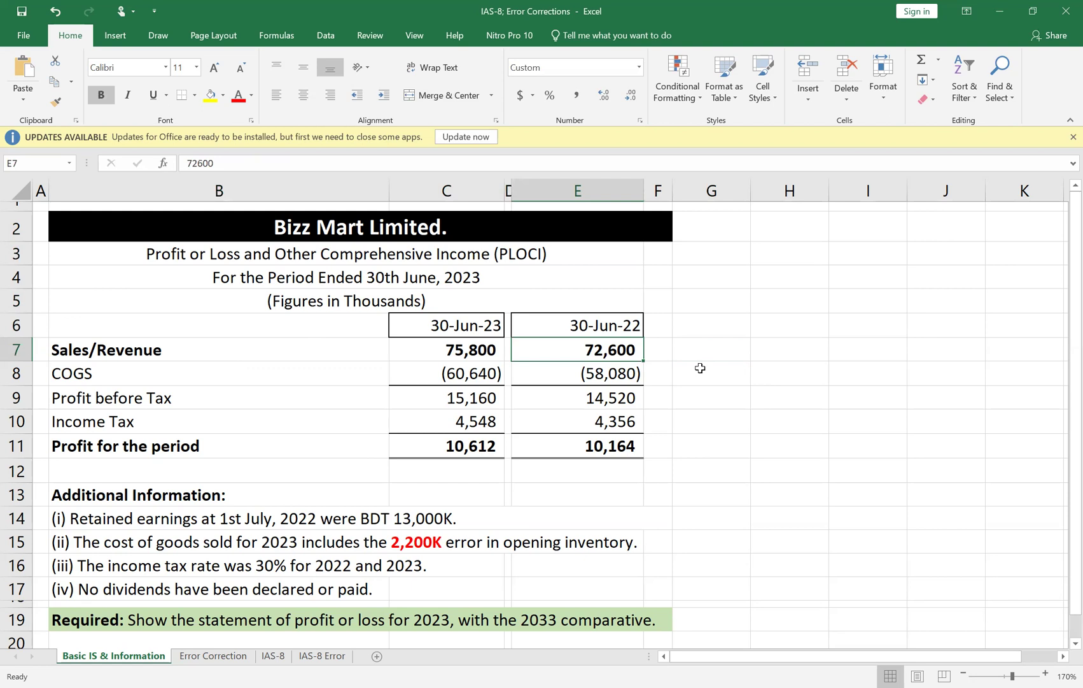
key(Left)
key(Left)
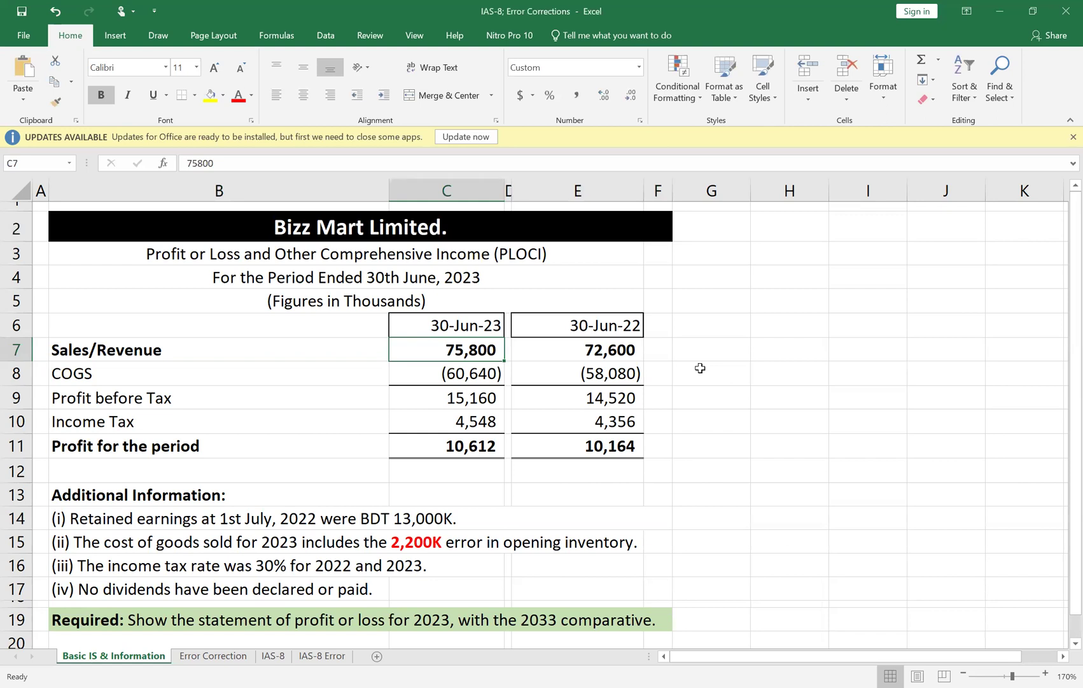
Examine the COGS row, including its label and the formulas behind the 2023 and 2022 figures
key(Down)
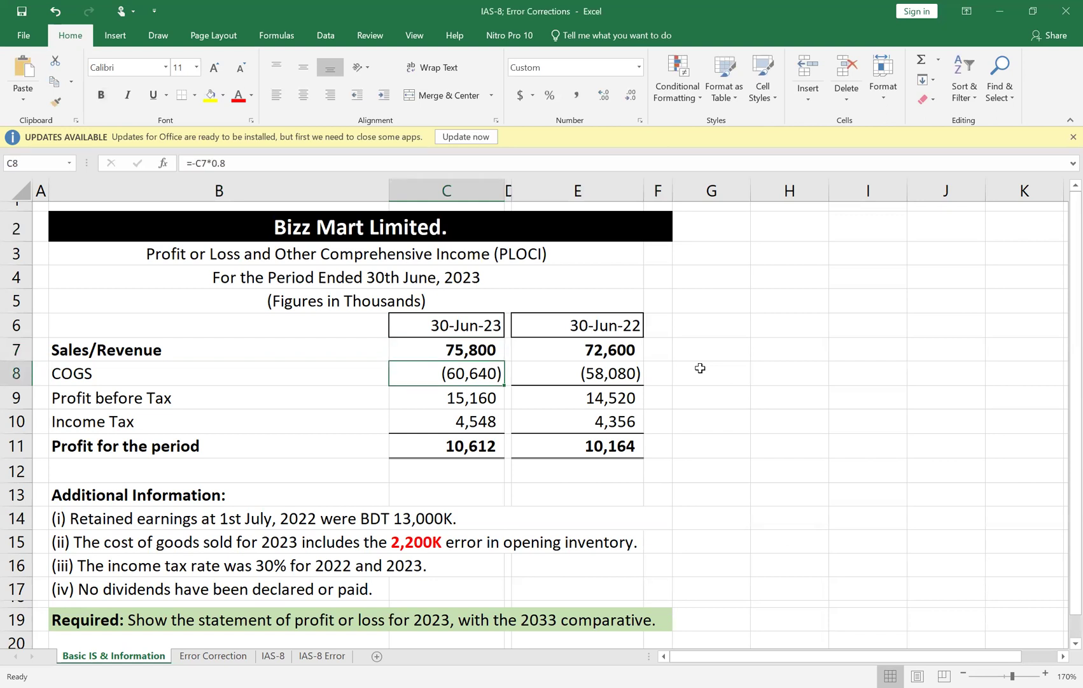
click(895, 436)
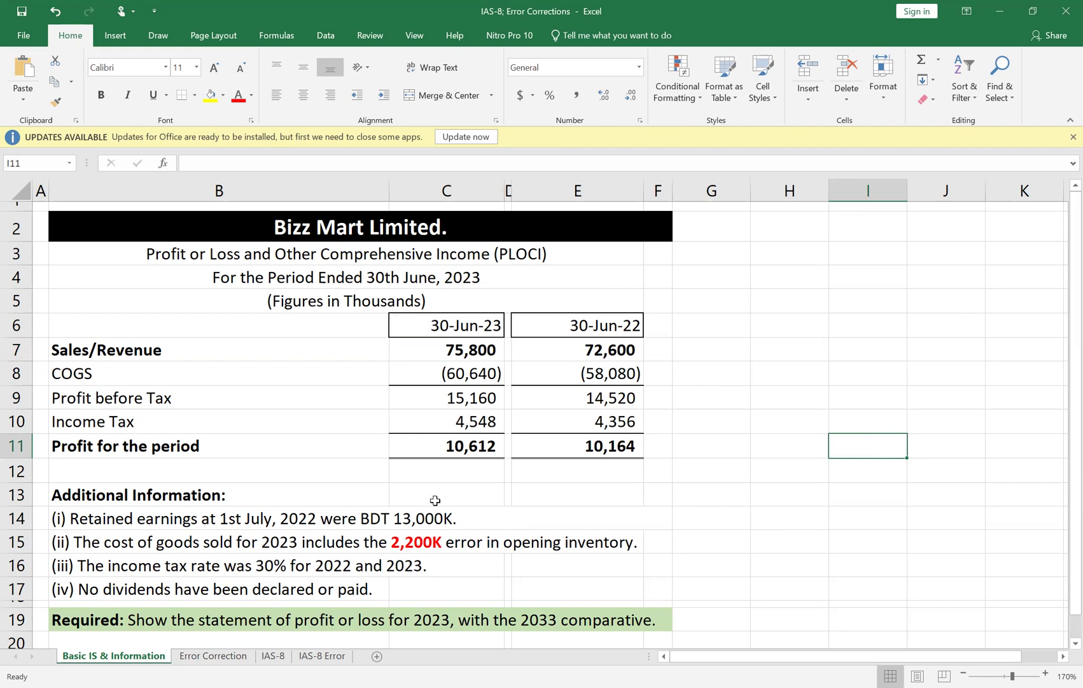
click(394, 365)
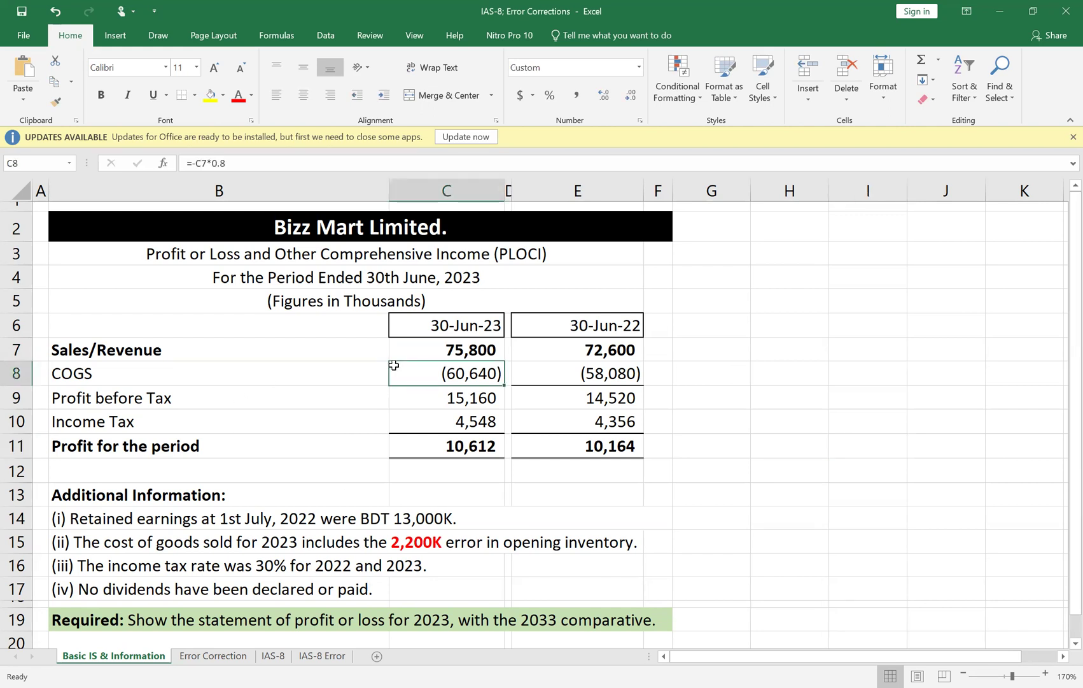
double_click(99, 373)
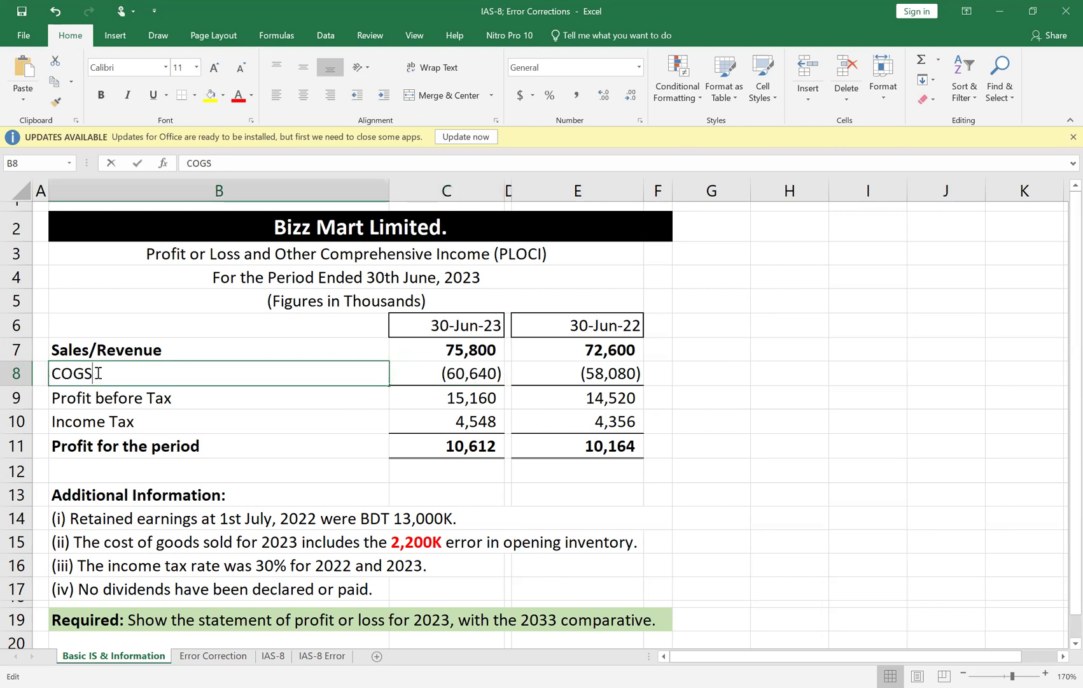
click(804, 424)
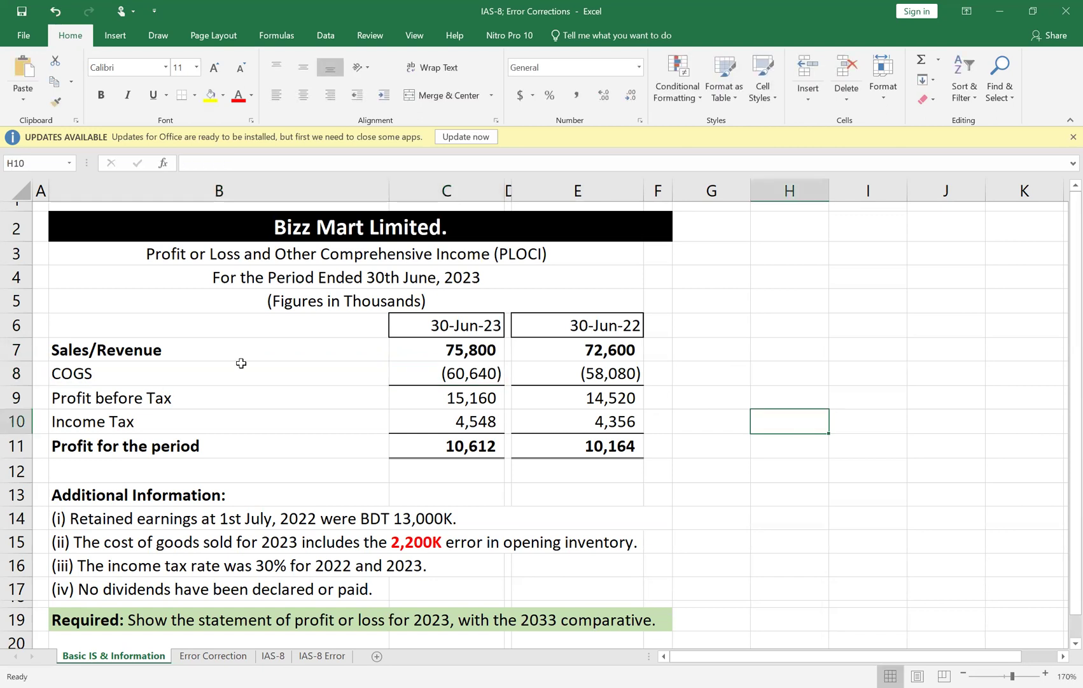
key(Left)
key(Left)
key(Left)
key(Left)
key(Left)
key(Up)
key(Up)
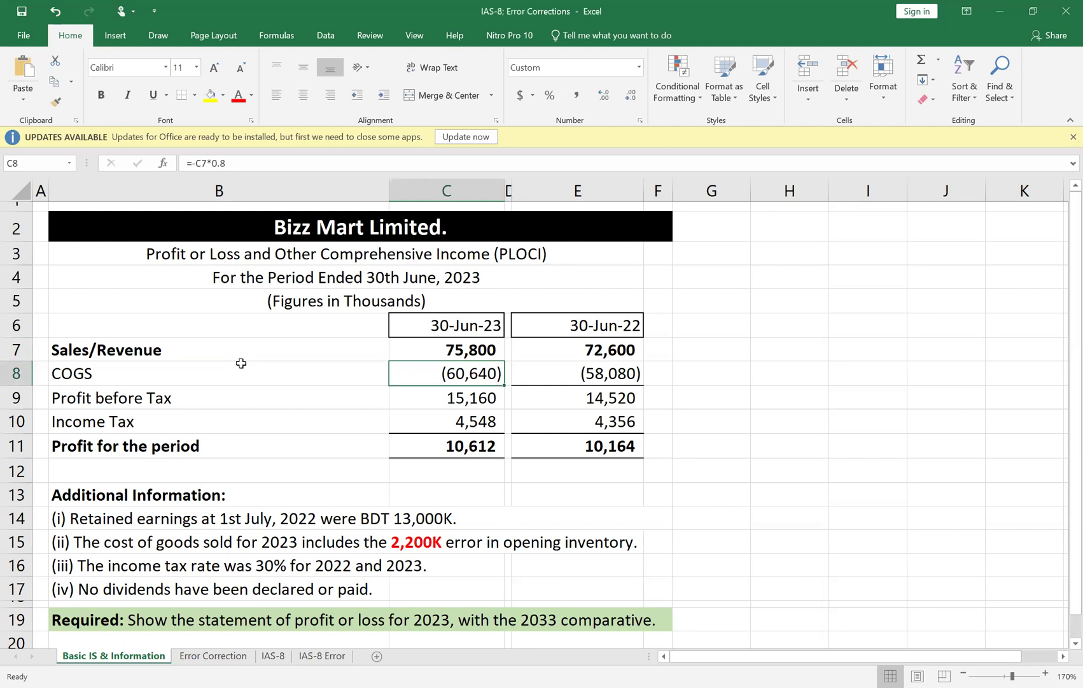
key(Right)
key(Right)
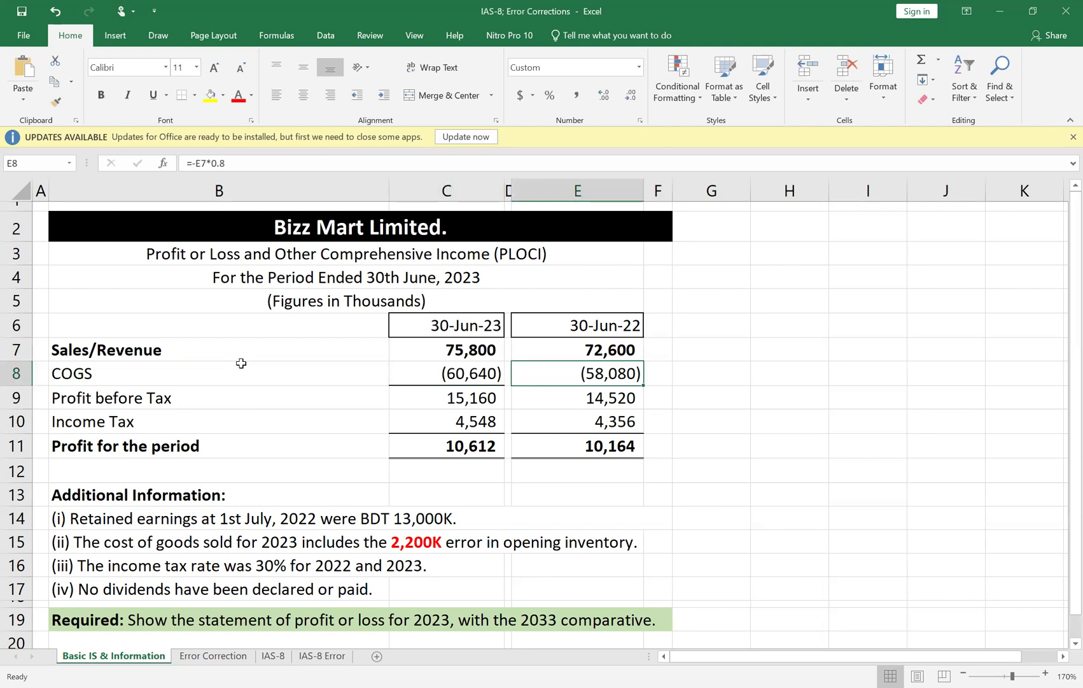
Make the 2023 Profit before Tax figure in cell C9 bold
key(Left)
key(Left)
key(Down)
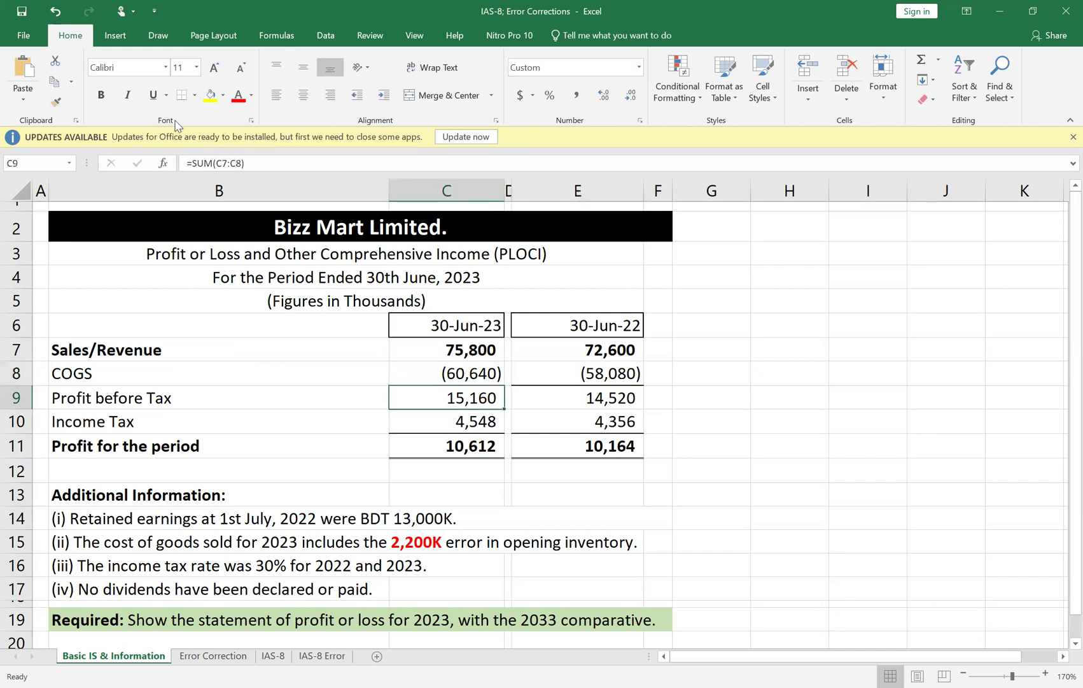
click(102, 96)
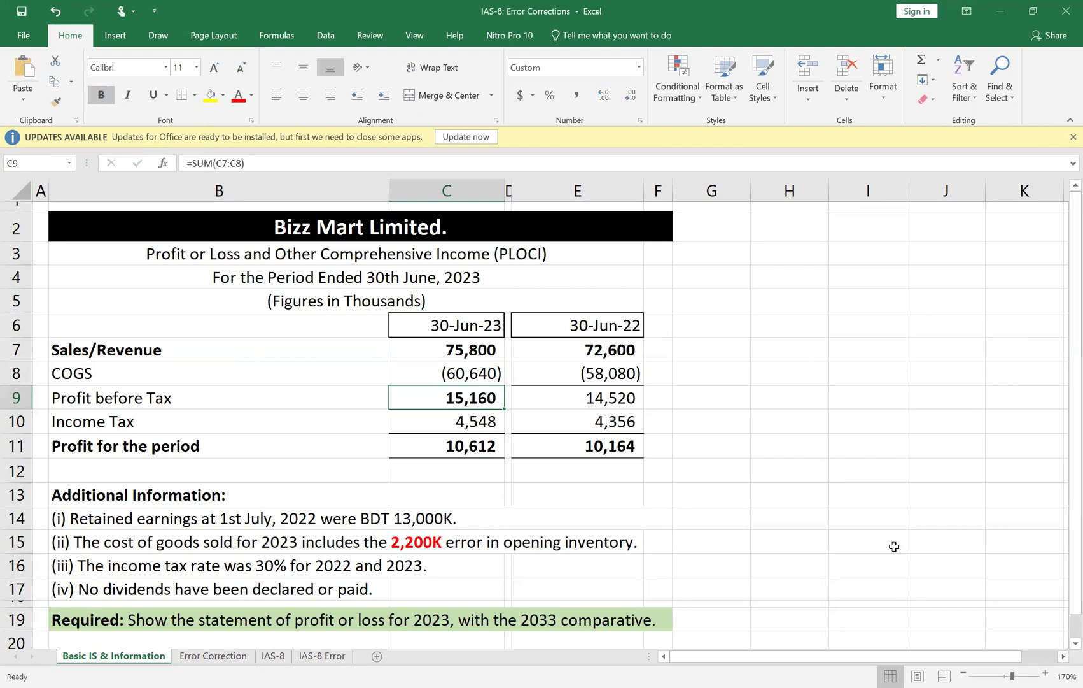
click(789, 452)
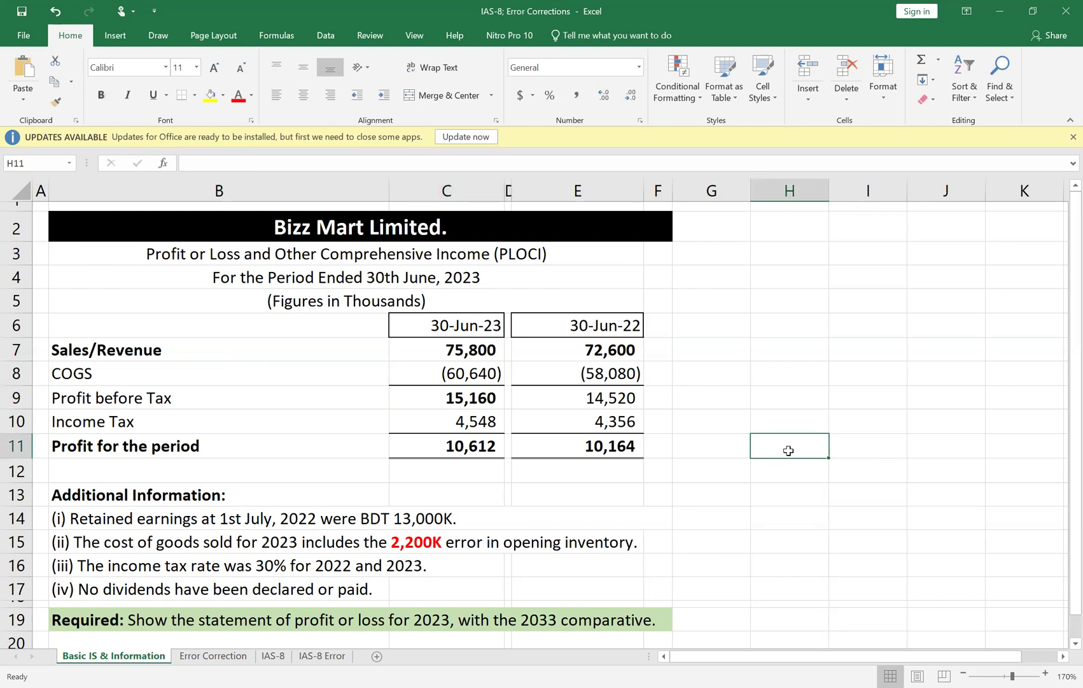
Make the 2022 Profit before Tax figure in cell E9 bold
key(Left)
key(Left)
key(Left)
key(Up)
key(Up)
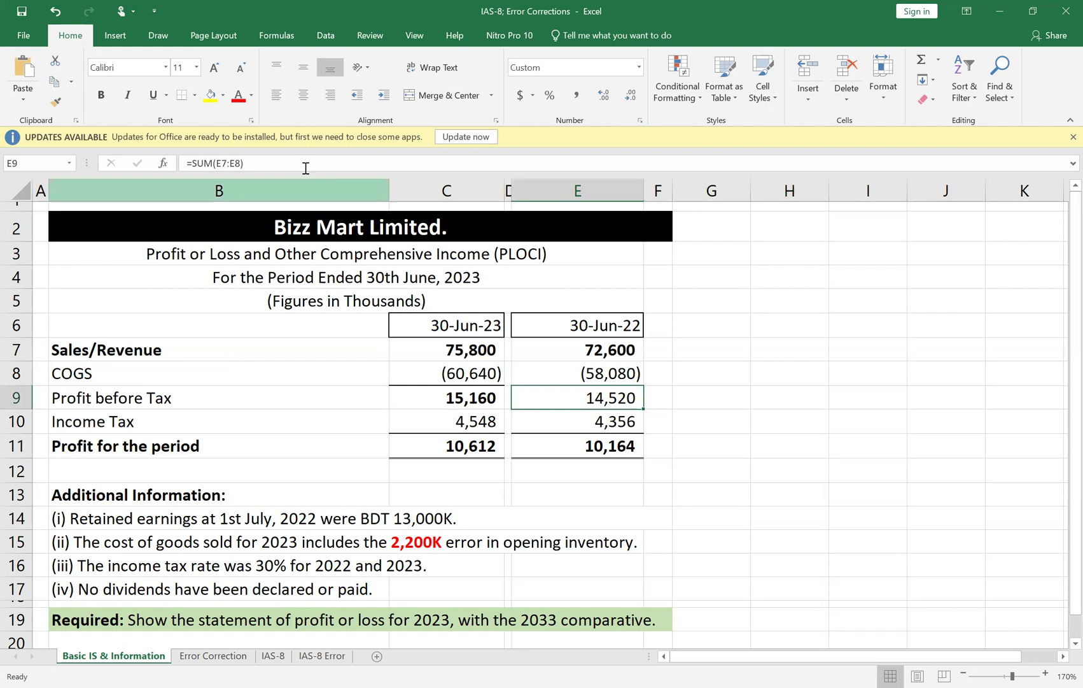
click(102, 97)
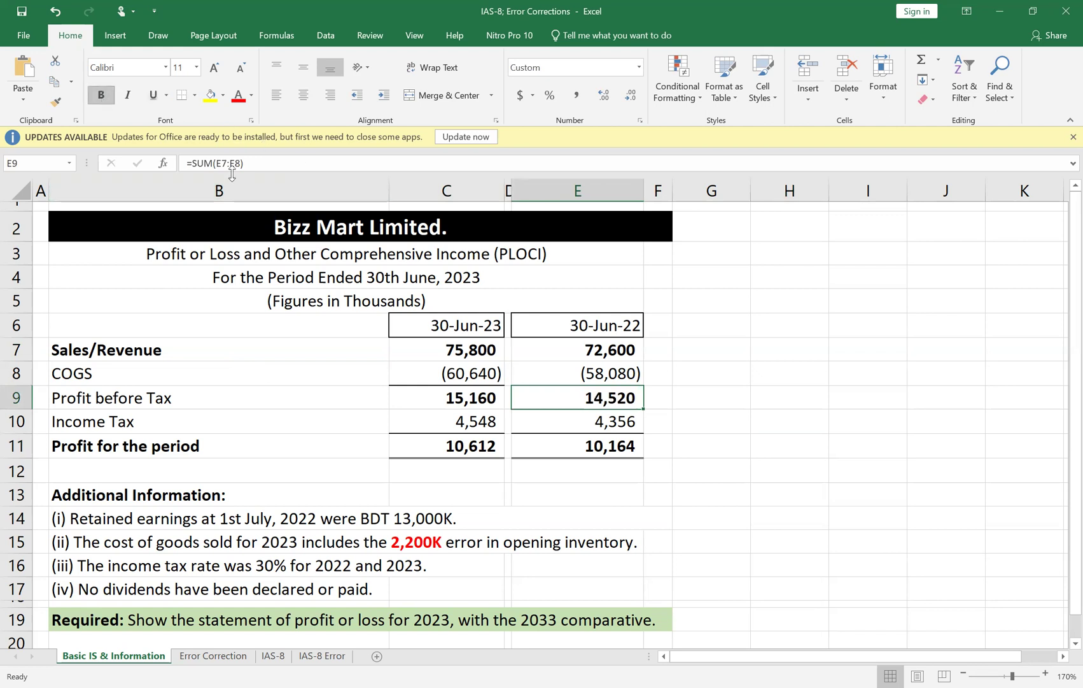
click(897, 474)
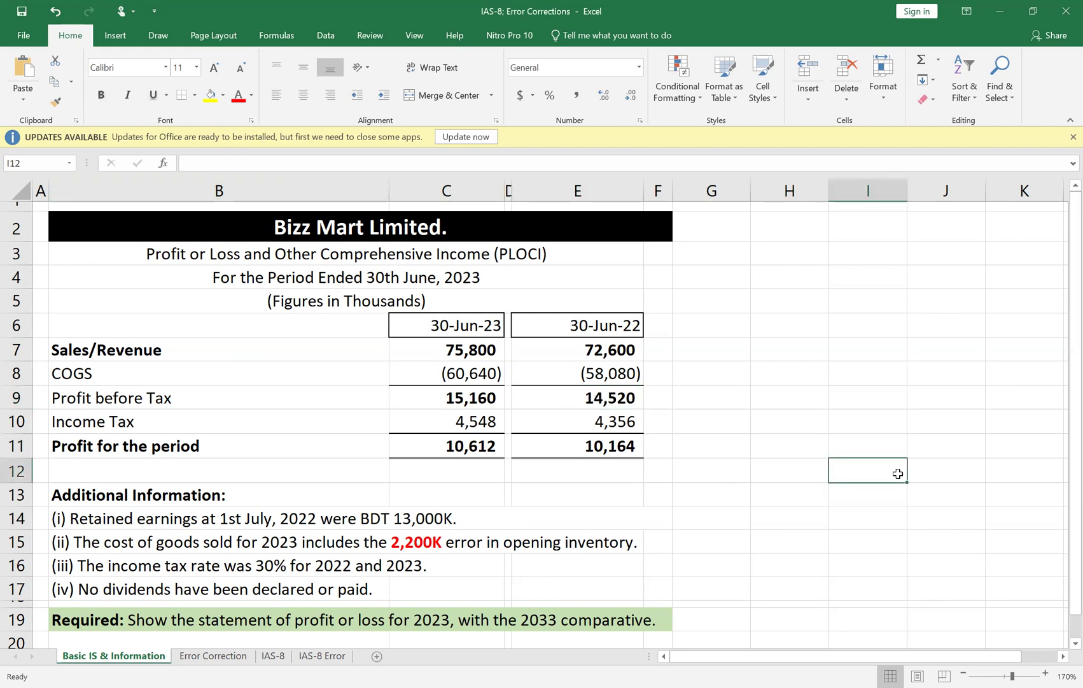
Make only the text "30%" bold in the income tax rate note (iii) under Additional Information
scroll(316, 553, down, 1)
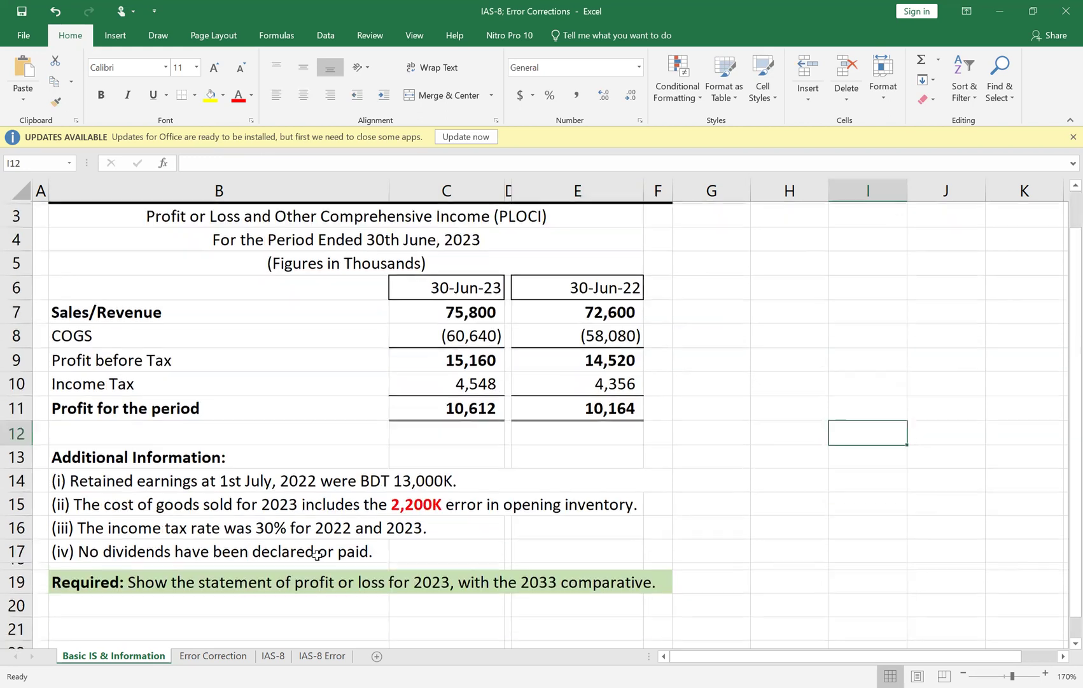
scroll(316, 554, down, 1)
double_click(265, 502)
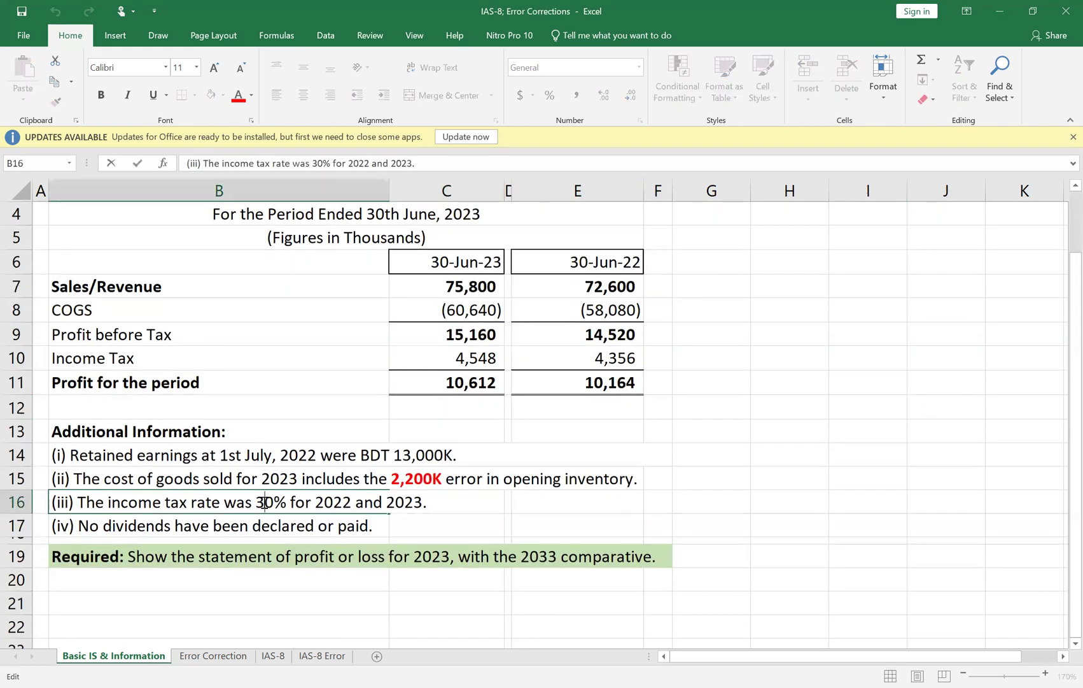
drag(256, 503, 288, 504)
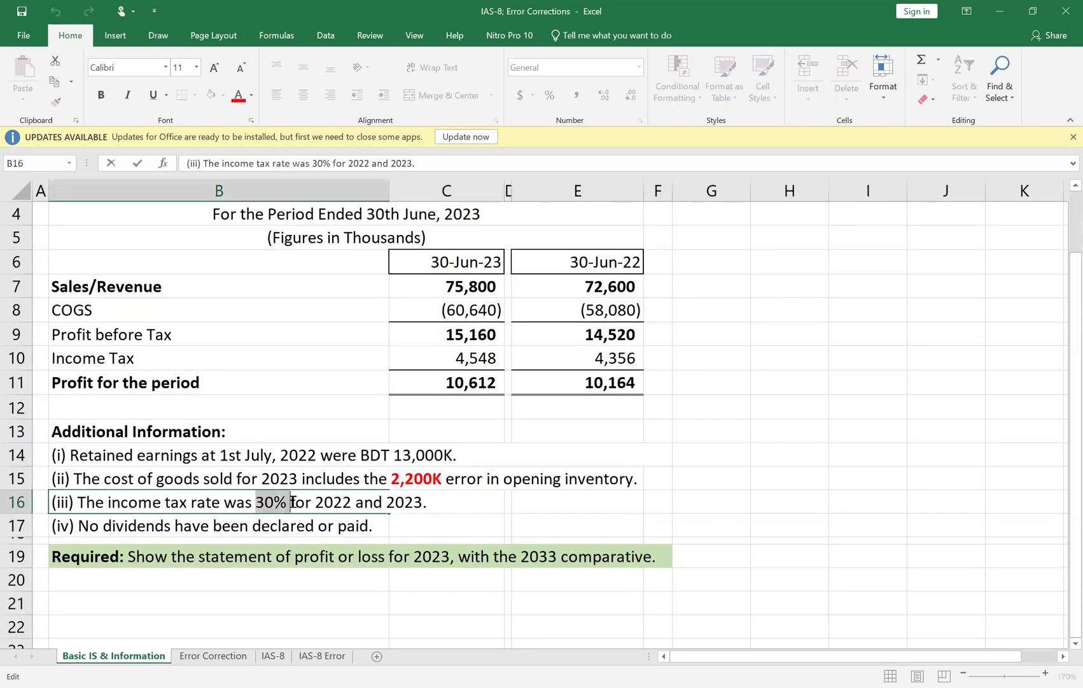
click(107, 95)
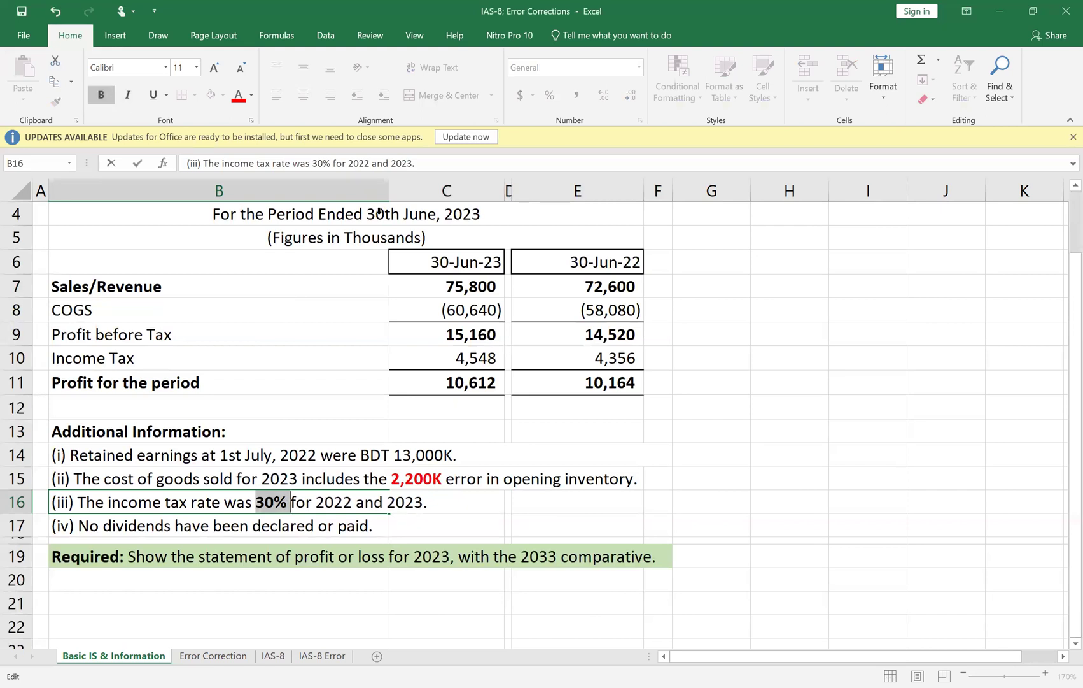
click(945, 477)
Inspect the Income Tax formulas for 2023 and 2022 without changing them
click(390, 359)
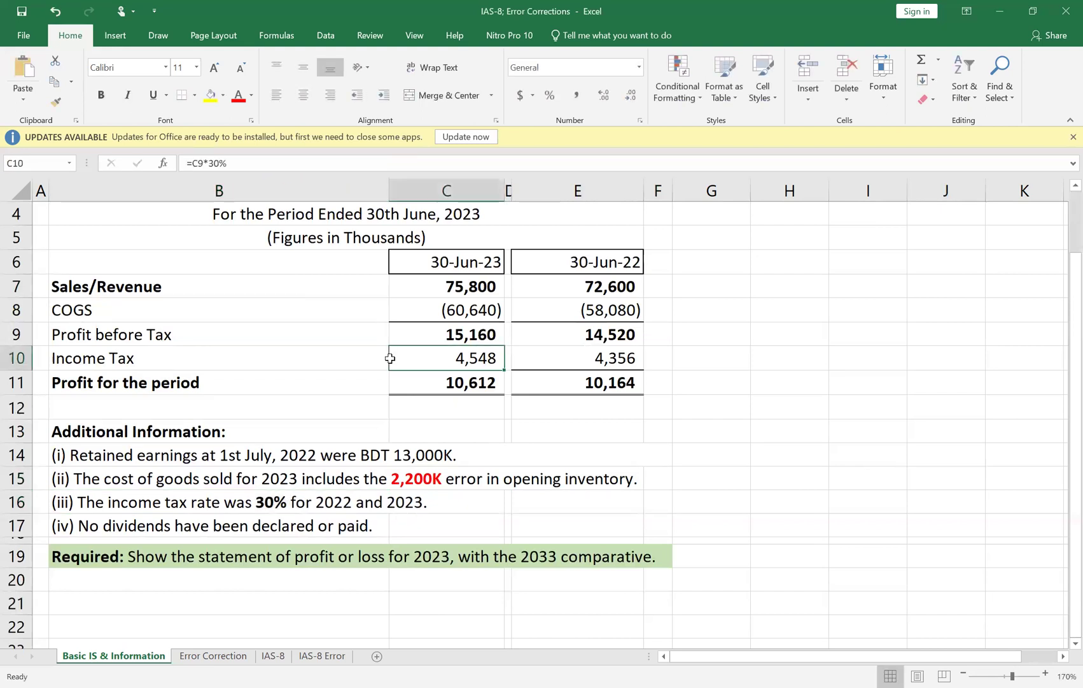
key(F2)
key(Return)
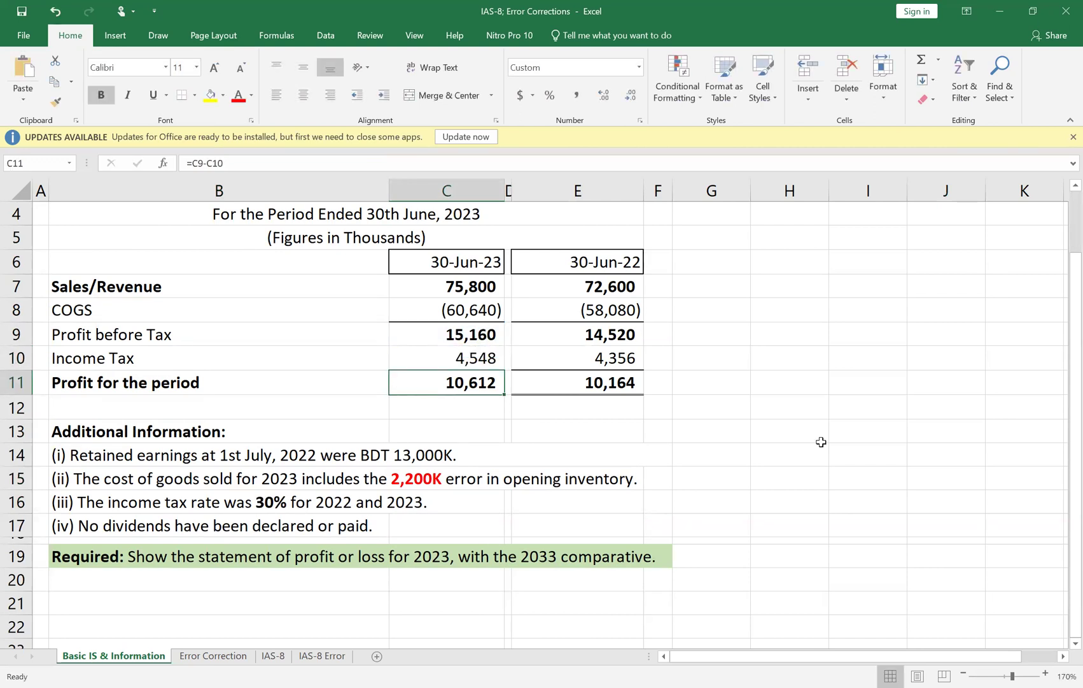
key(Up)
key(Right)
key(Right)
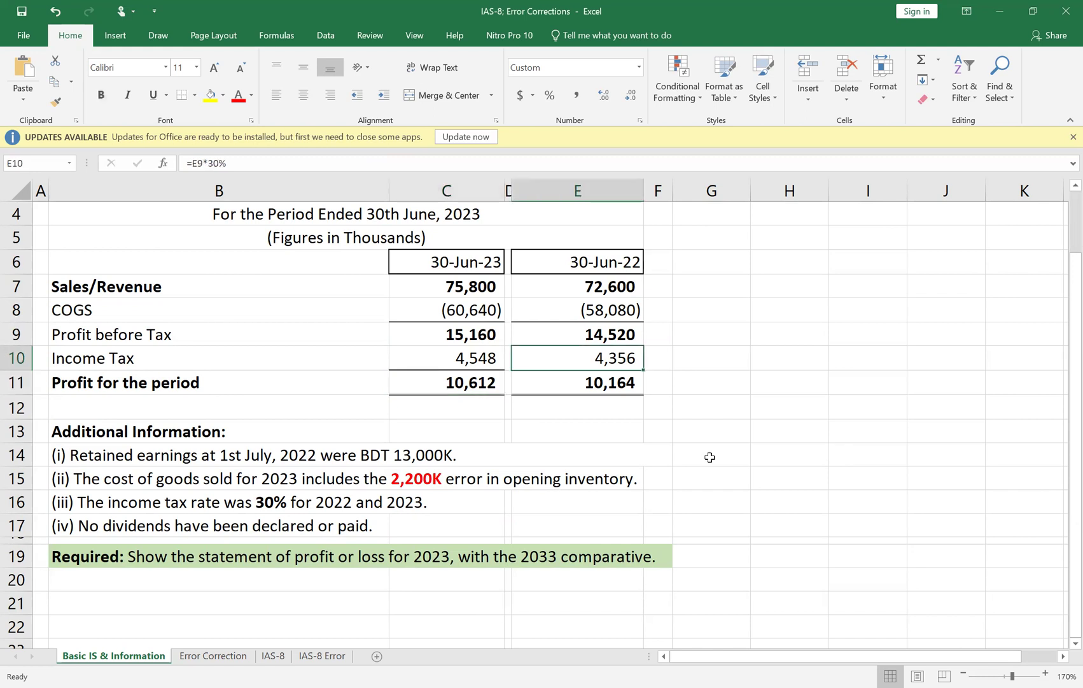
Highlight the 2023 Profit for the period figure in cell C11 with a yellow fill
key(Left)
key(Left)
key(Down)
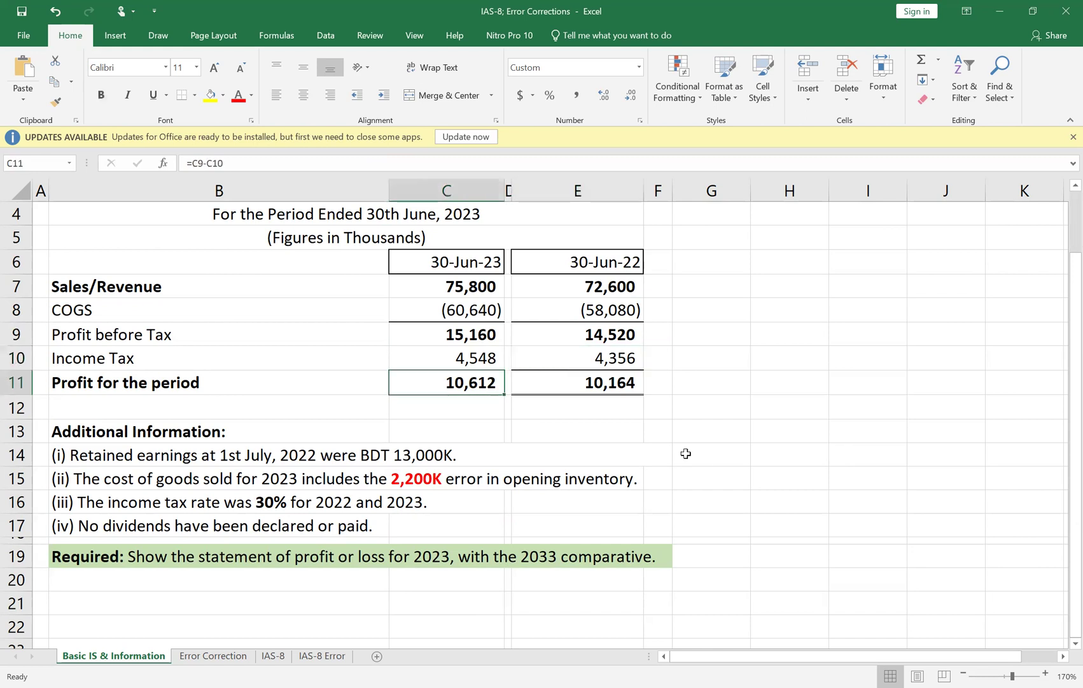
click(210, 94)
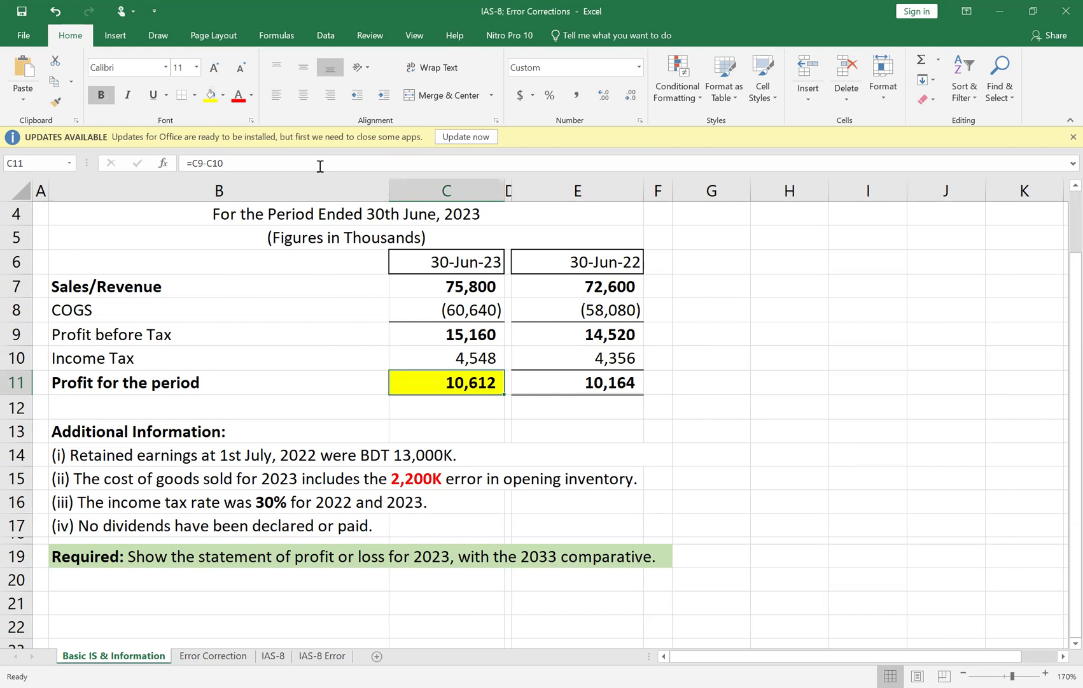
click(762, 453)
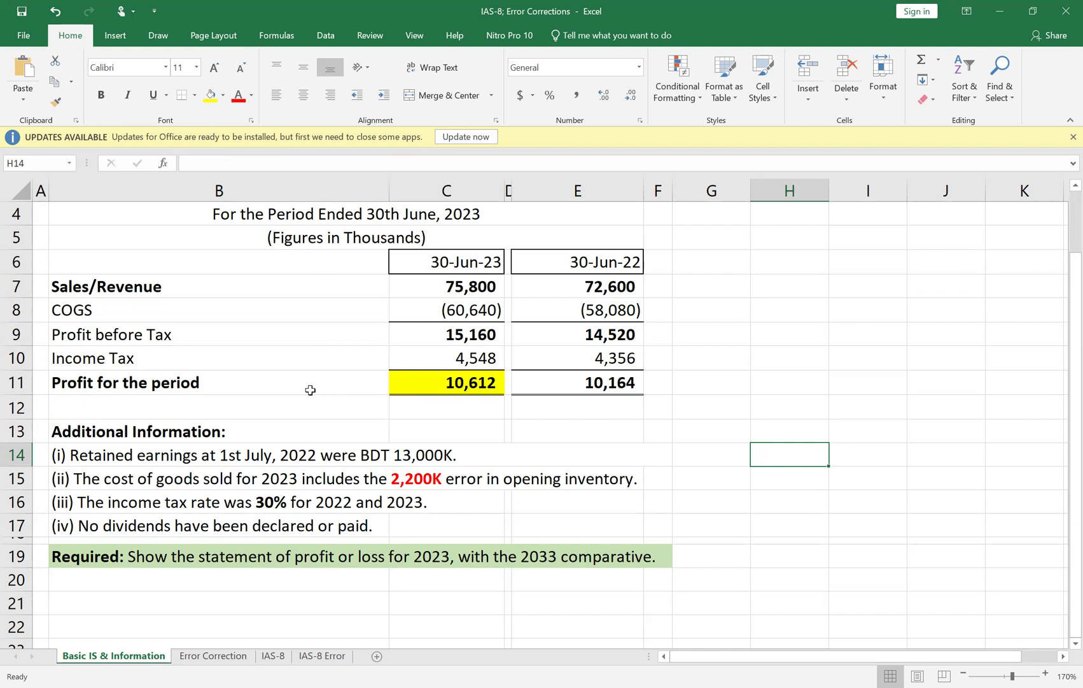
Highlight the 2022 Profit for the period figure in cell E11 with a yellow fill
key(Up)
key(Up)
key(Up)
key(Left)
key(Left)
key(Left)
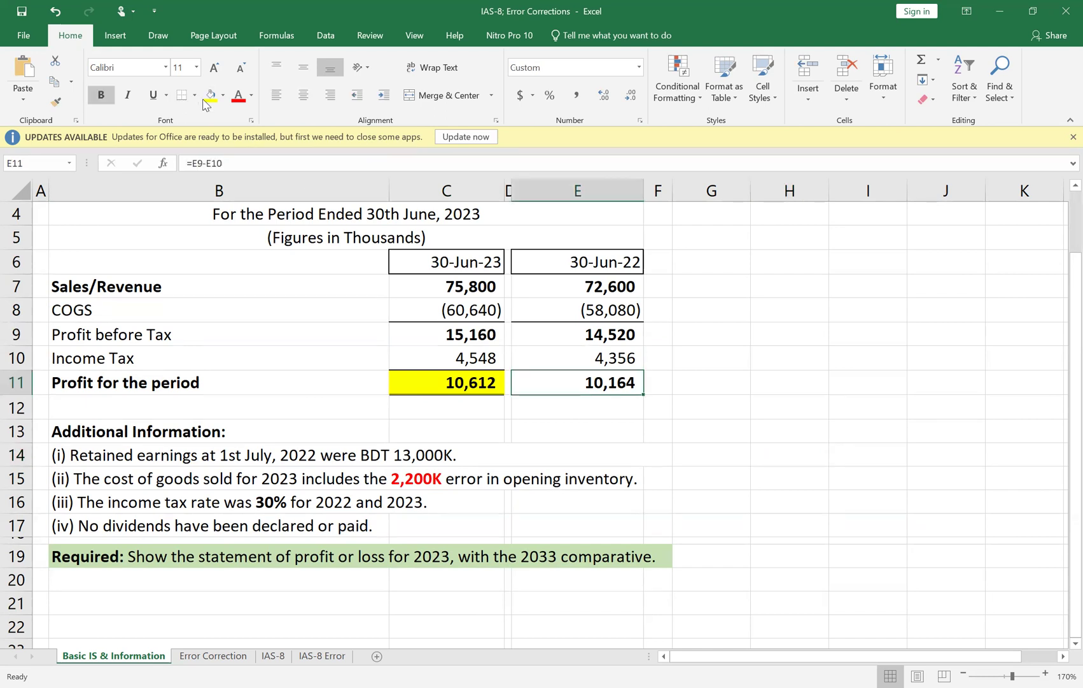
click(210, 97)
click(872, 484)
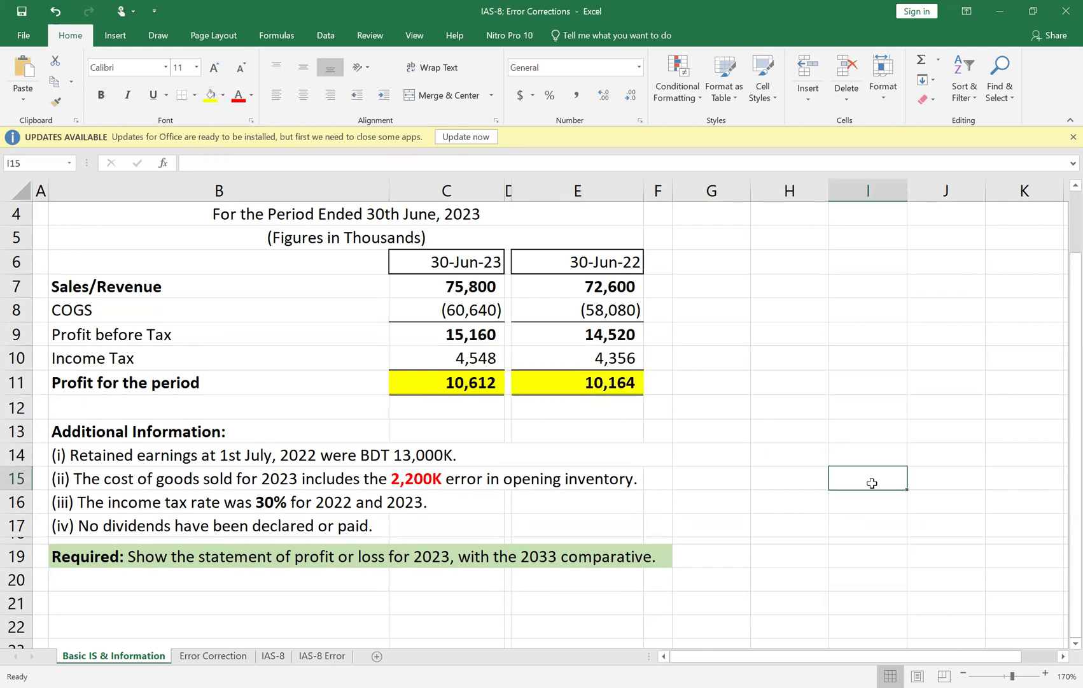
Extend the row 11 label in cell B11 to read "Profit for the period after Tax"
double_click(219, 381)
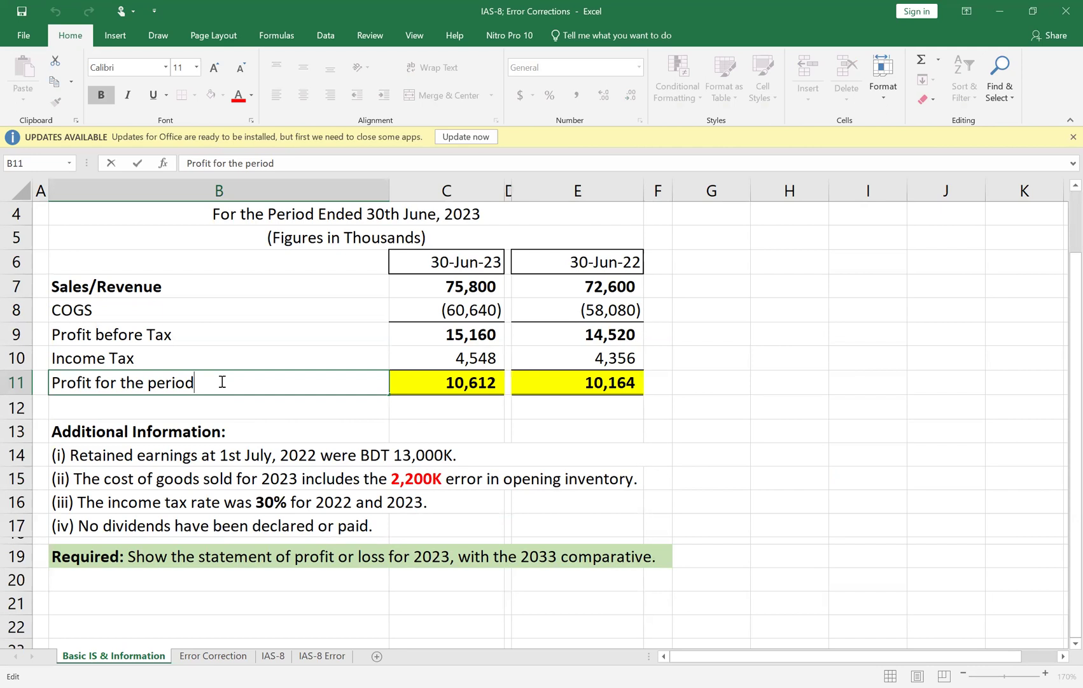
key(ctrl+b)
text(after Tax)
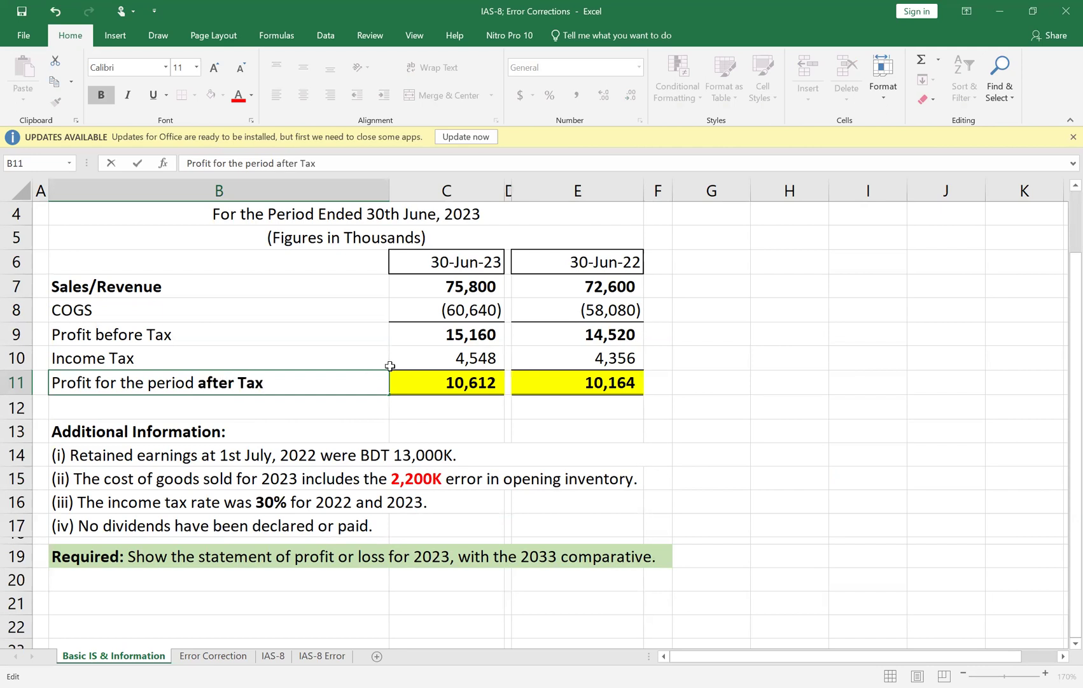
click(895, 454)
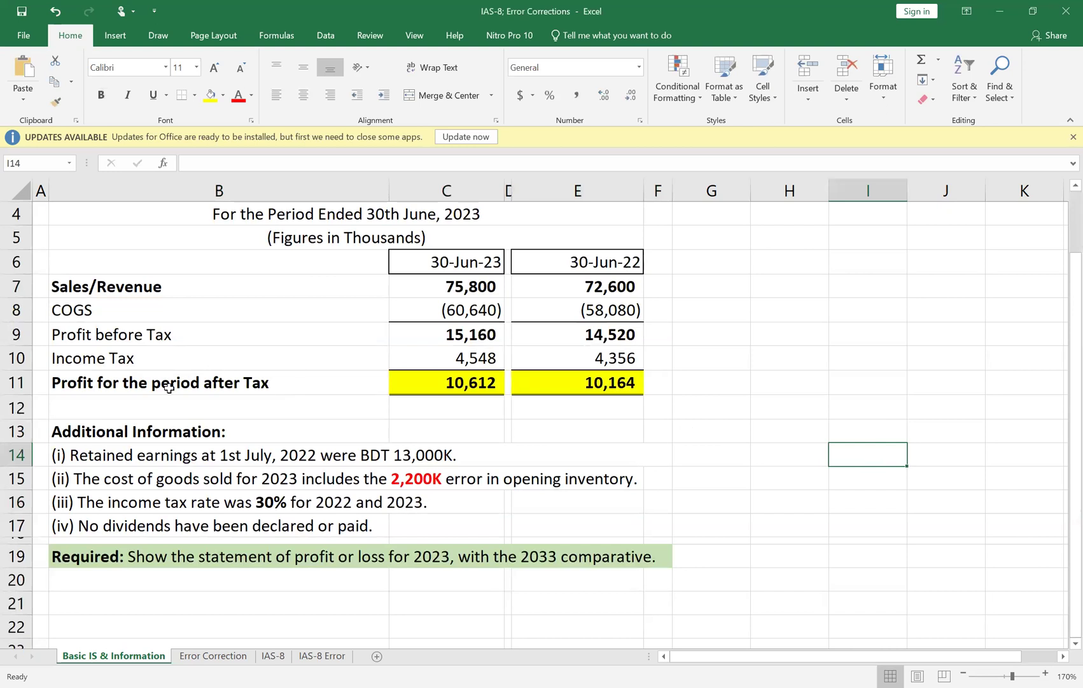
Apply the yellow fill across the whole after-tax profit row, cells B11 to E11
click(85, 388)
key(shift+Right)
key(shift+Right)
key(shift+Right)
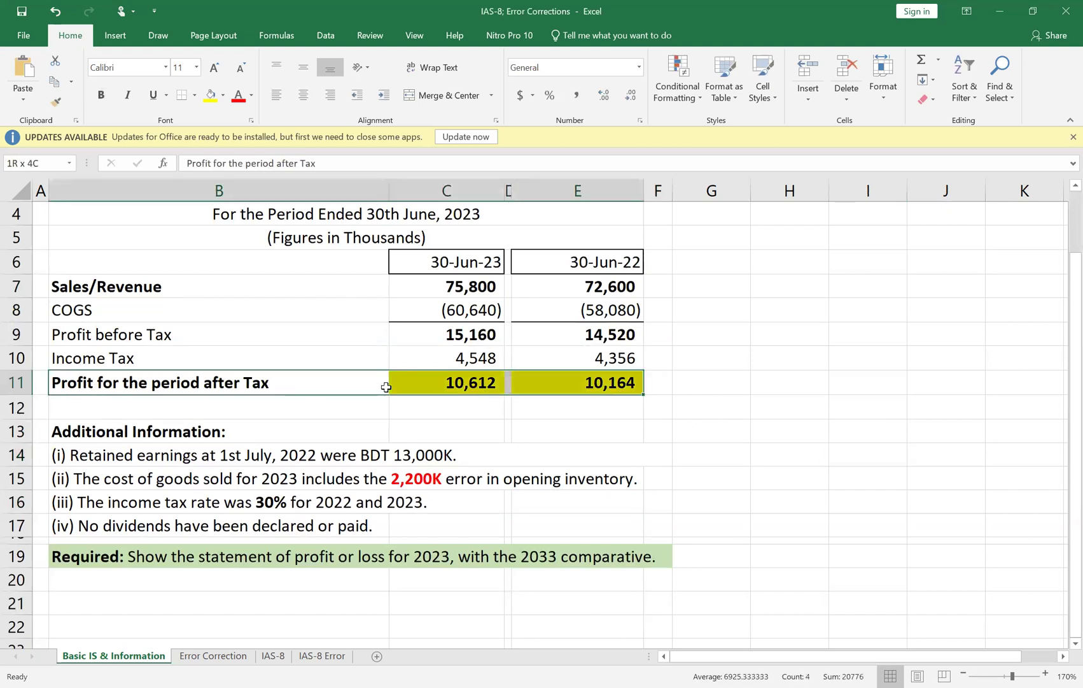
click(212, 96)
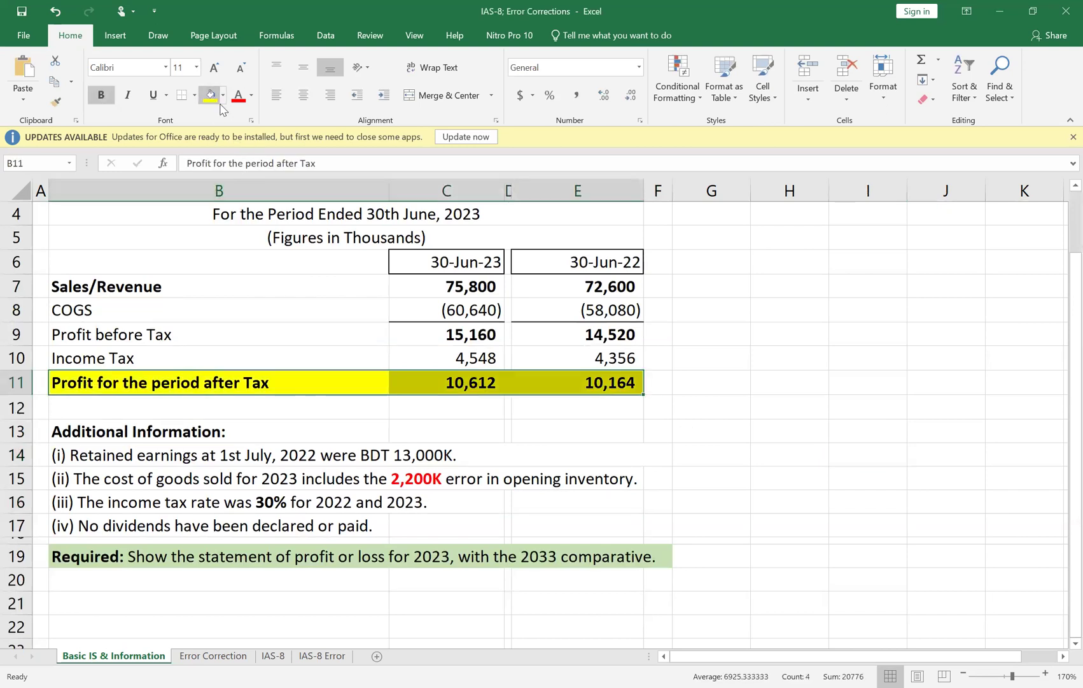
click(856, 433)
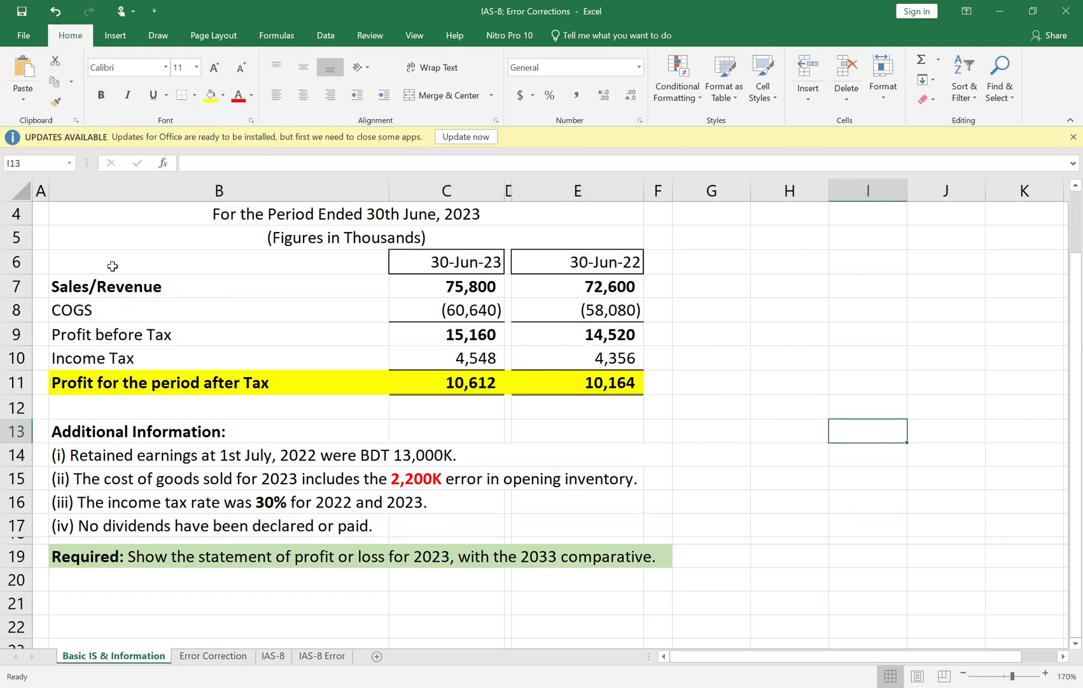
Fill the date header row, cells B6 to E6, with a light blue theme colour
click(321, 264)
key(shift+Right)
key(shift+Right)
key(shift+Right)
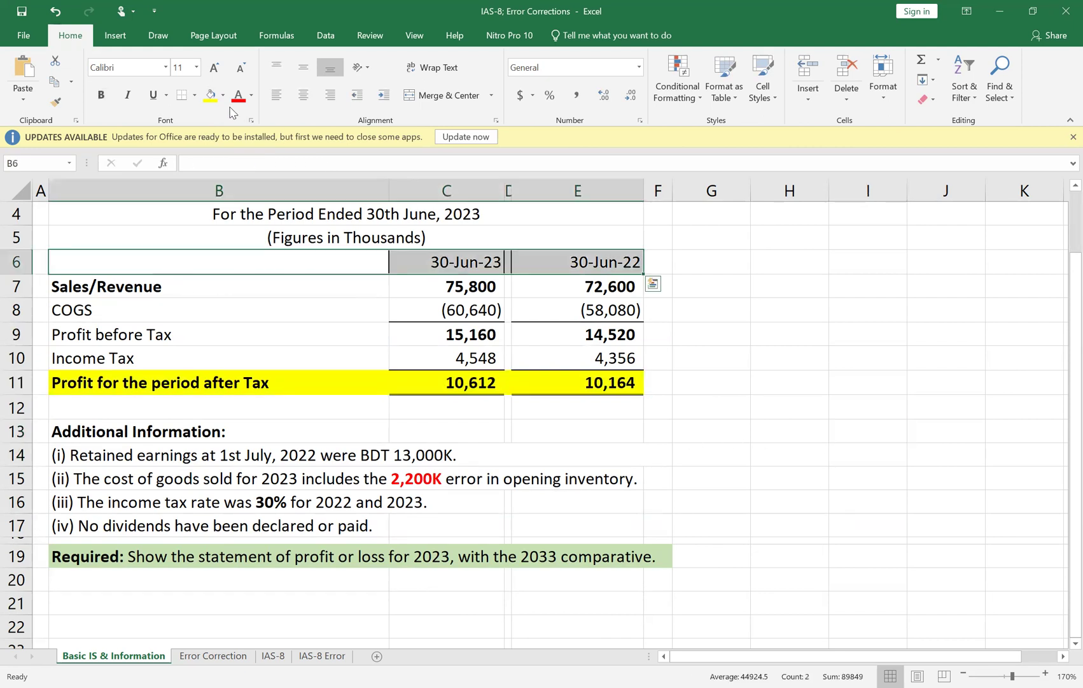
click(222, 95)
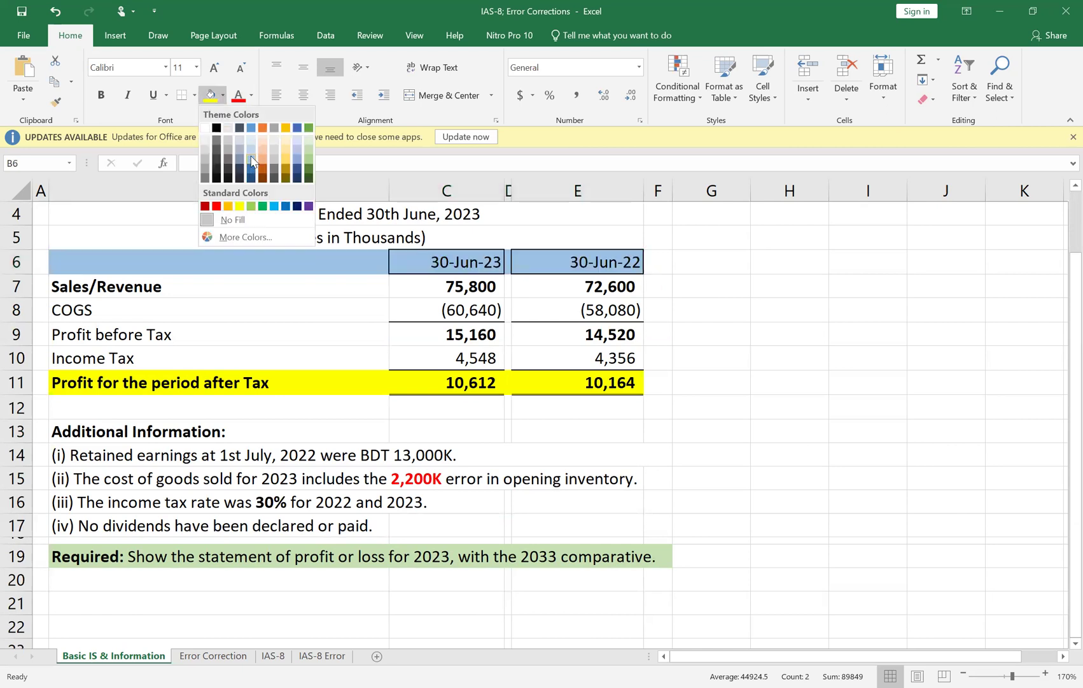
click(252, 161)
click(763, 424)
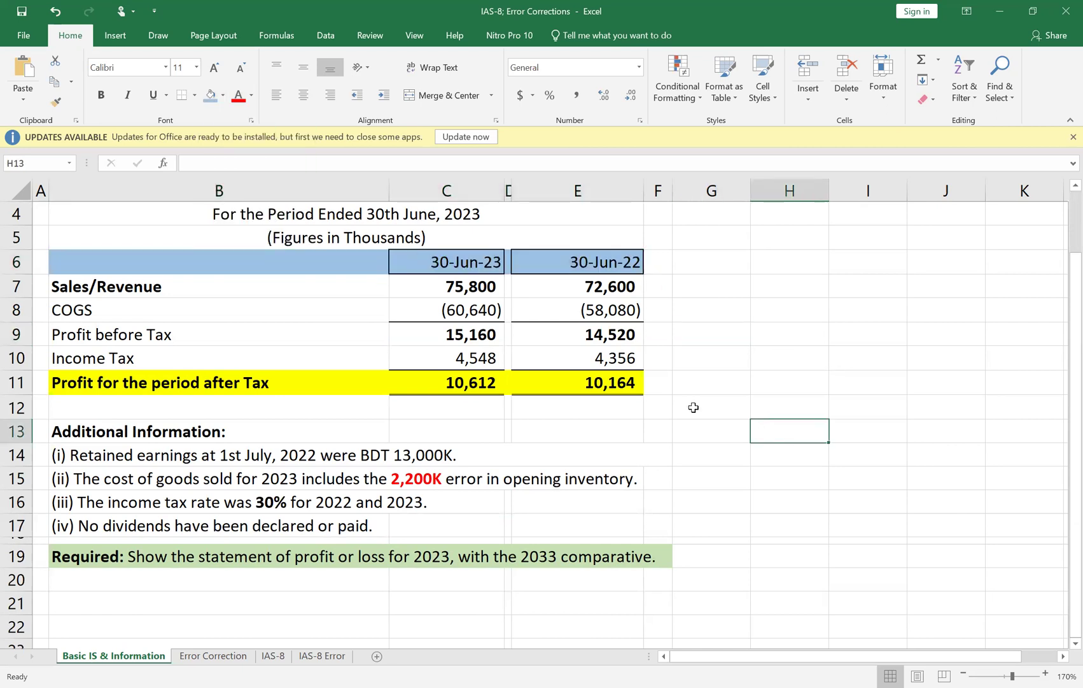
Append "/ Draft FS (IS)" to the "(Figures in Thousands)" line in the statement heading
click(446, 382)
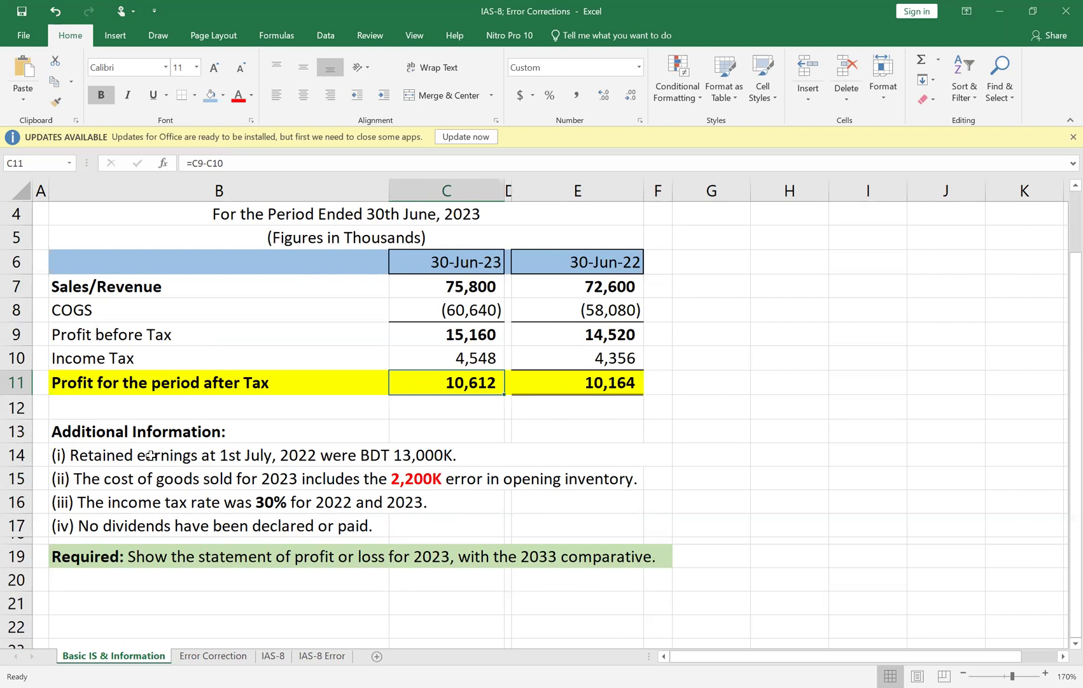
click(439, 234)
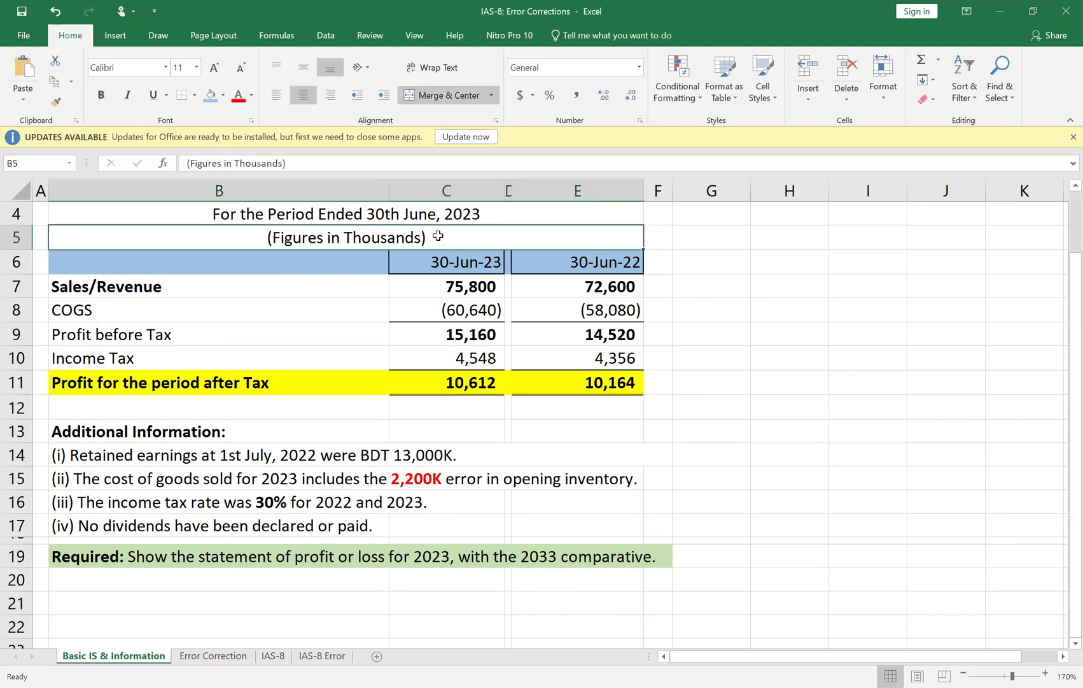
double_click(449, 235)
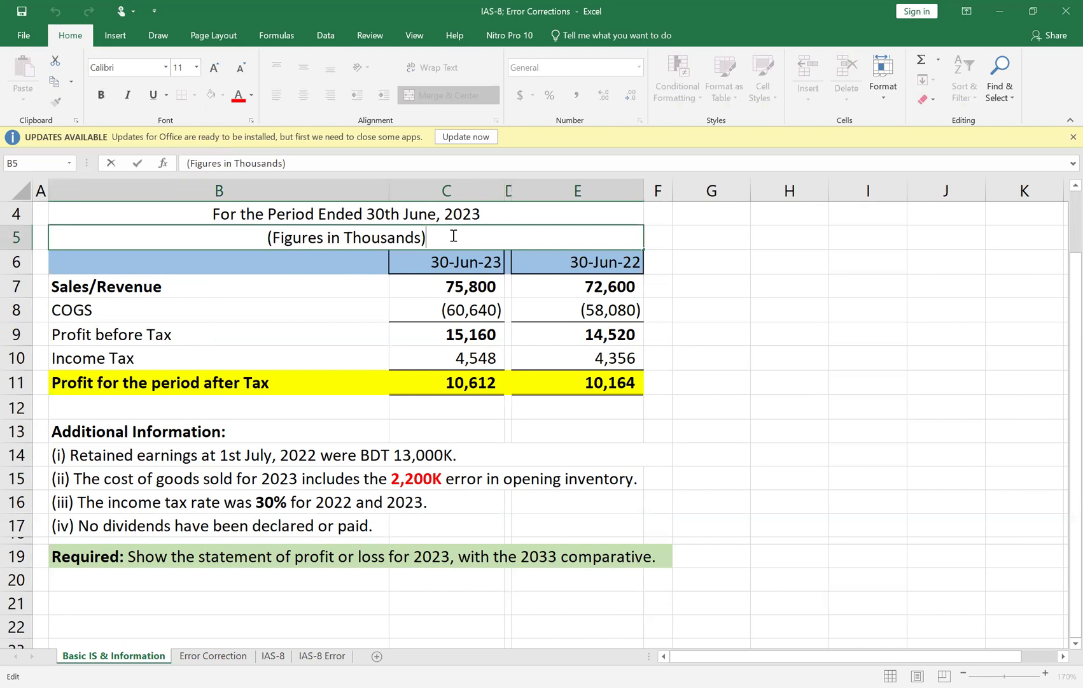
text(/ D)
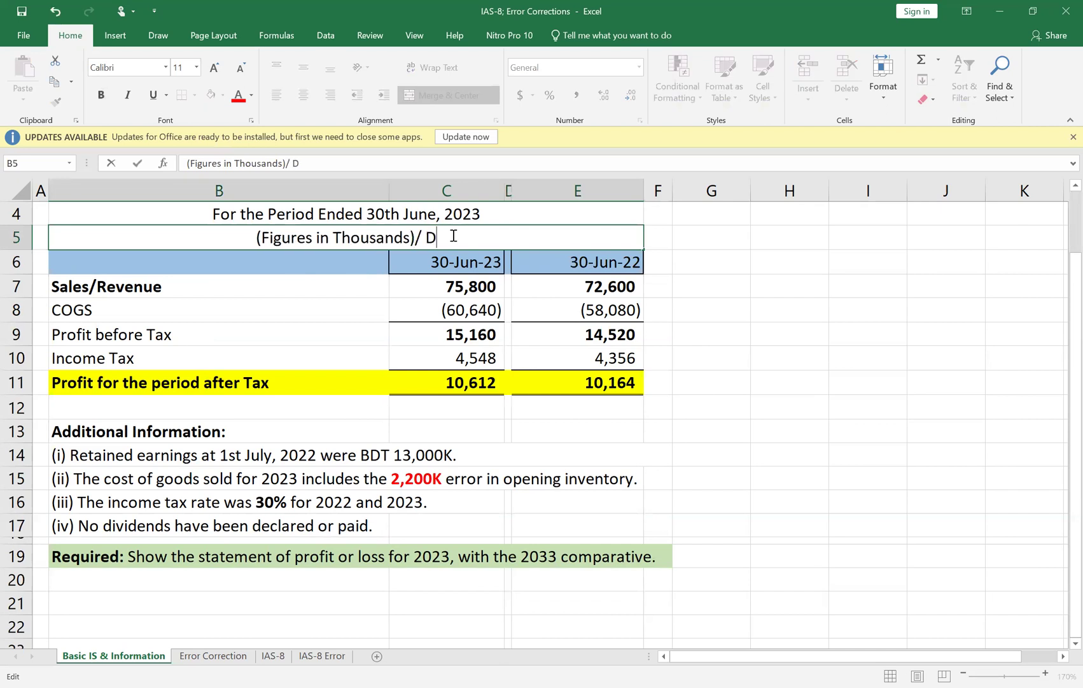
text(raft FS)
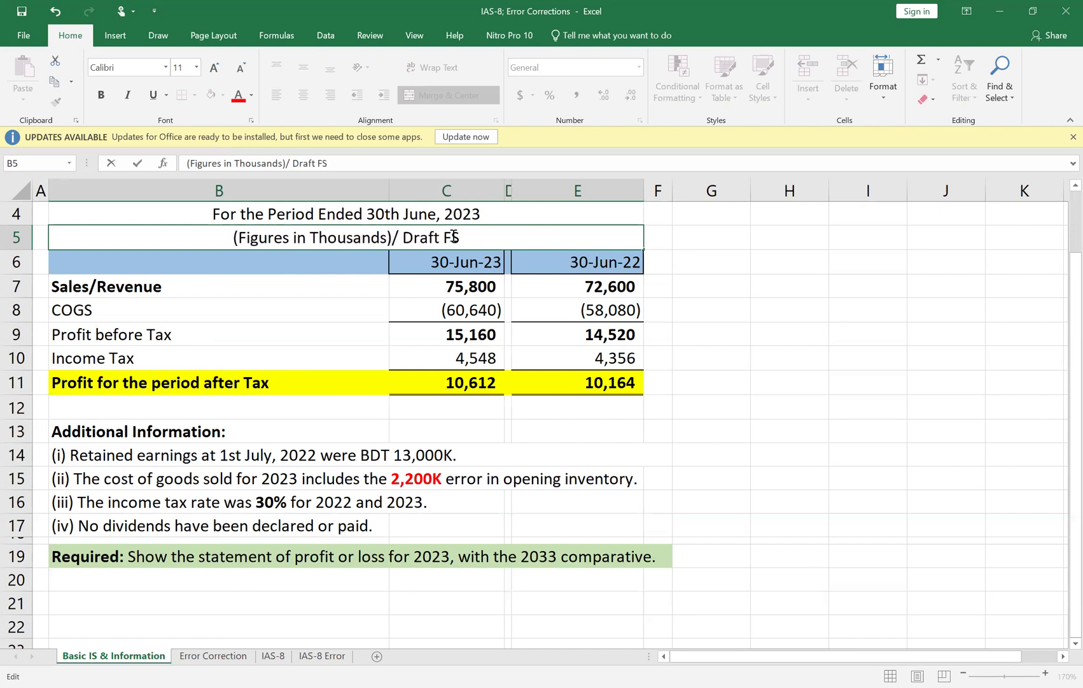
text( ()
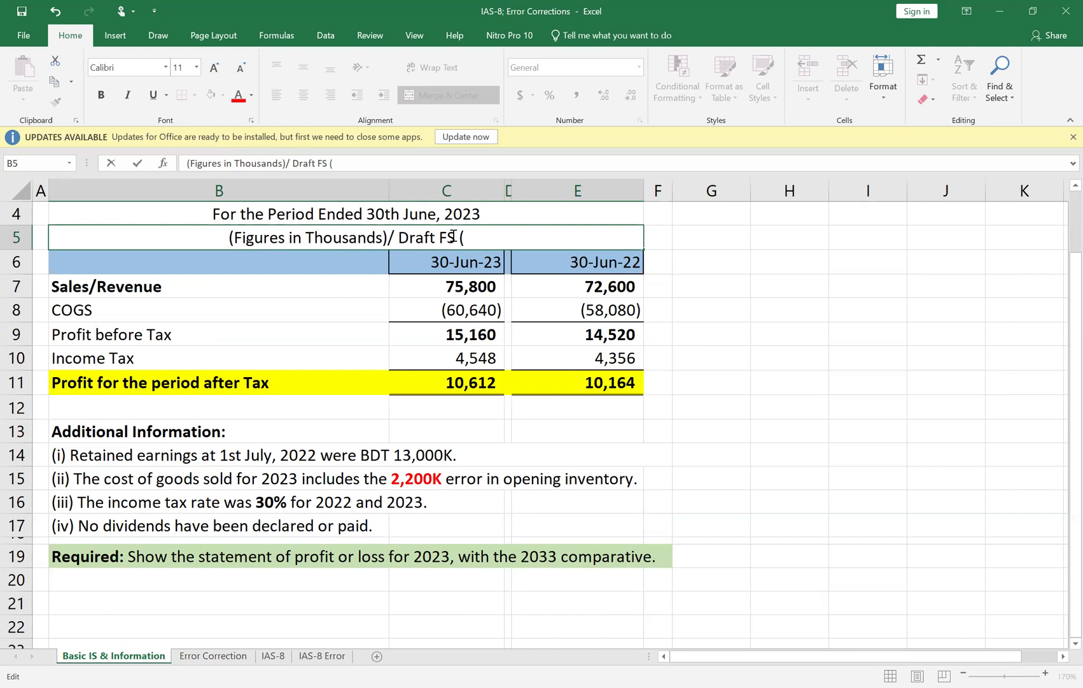
text(I)
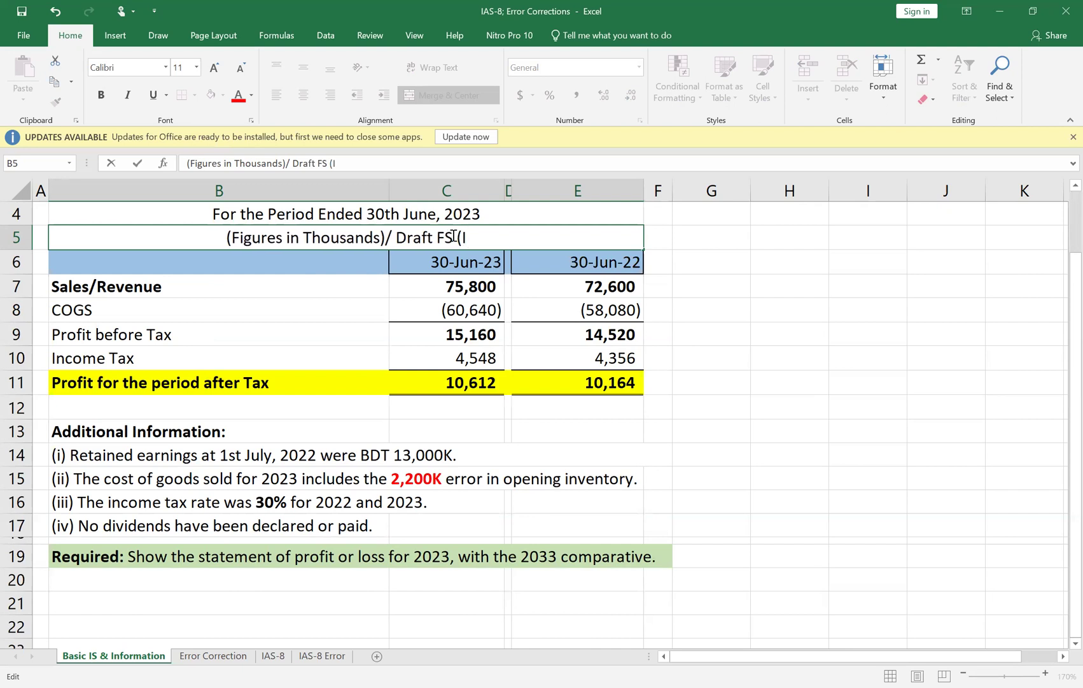
text(N)
key(BackSpace)
text(S))
click(880, 397)
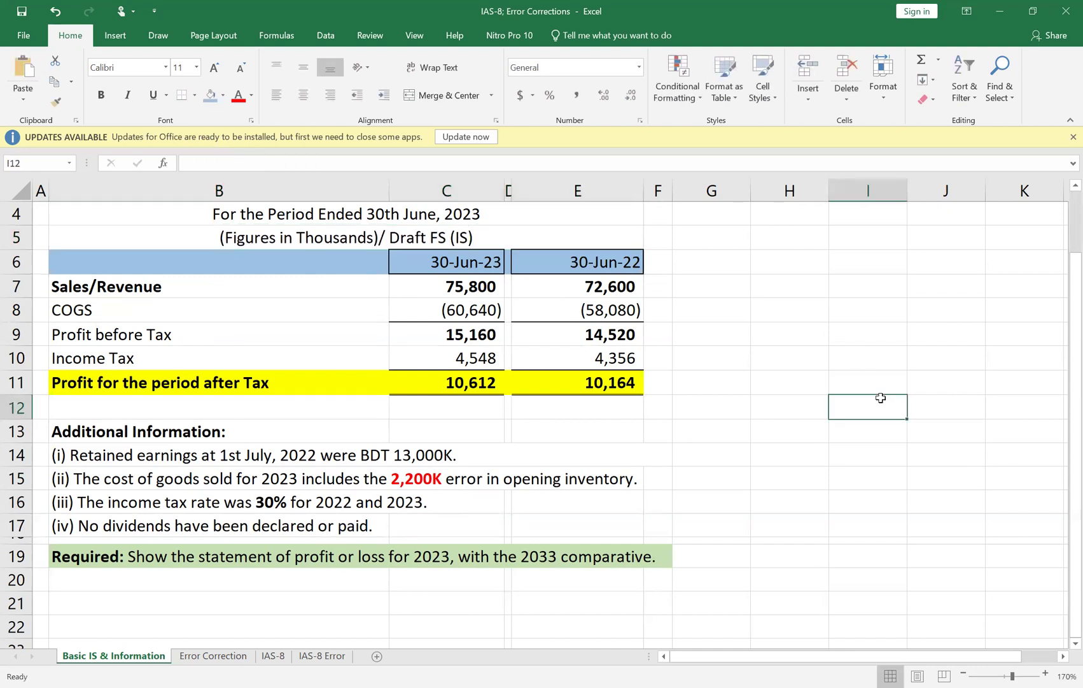
Make only the text "Draft FS (IS)" bold in the row 5 heading line
double_click(408, 237)
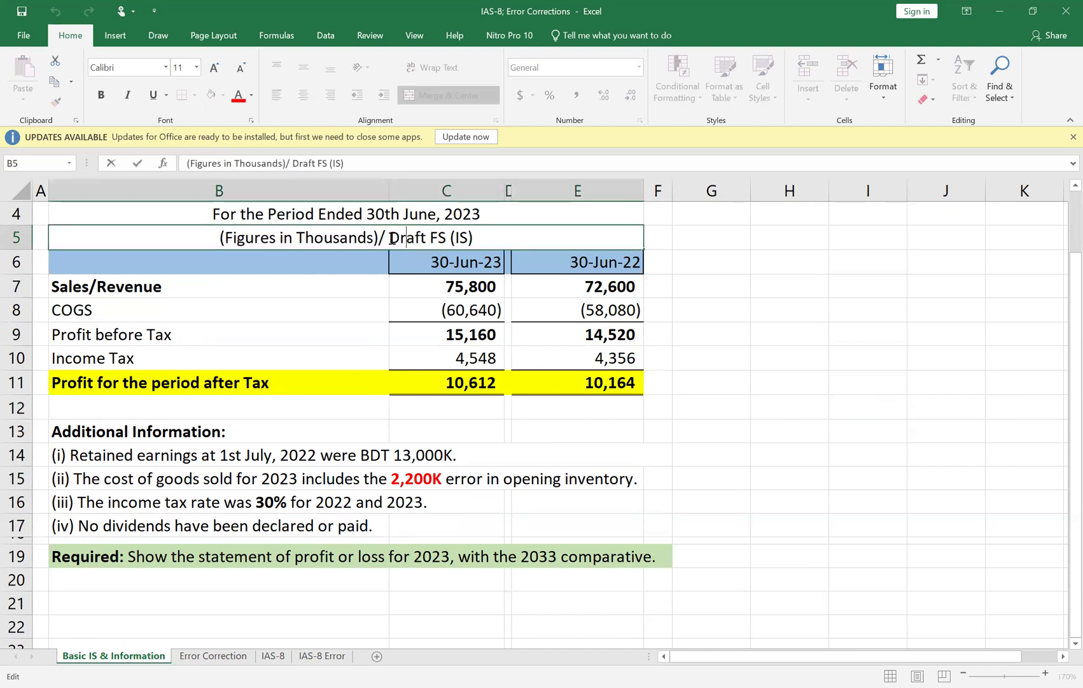
drag(474, 237, 389, 237)
click(101, 97)
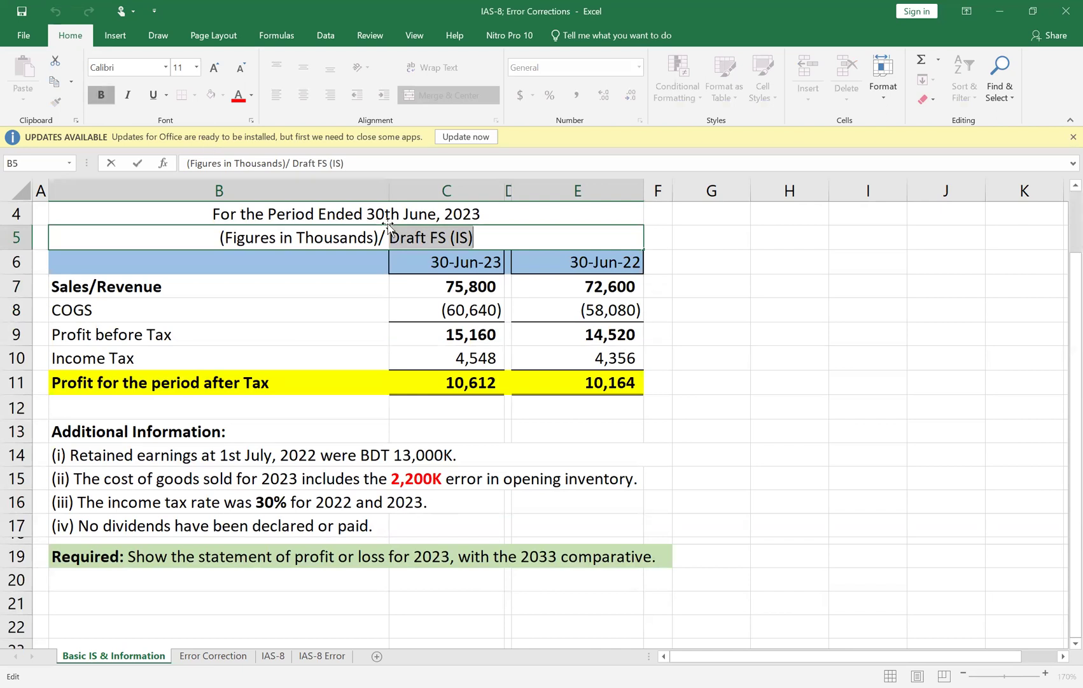
click(867, 406)
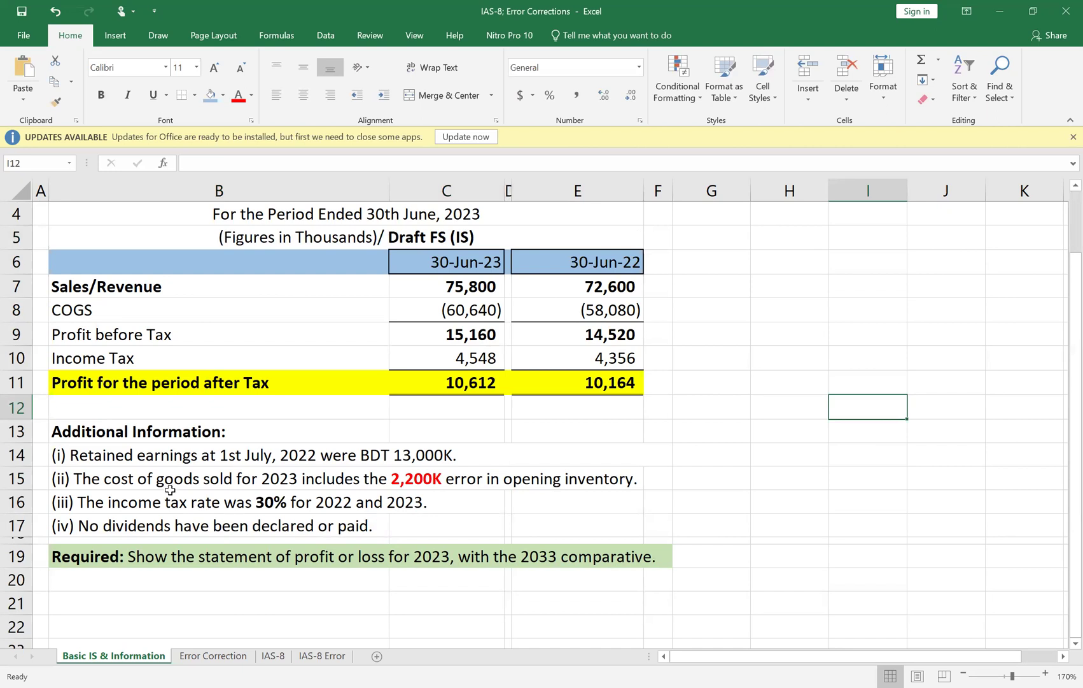
Insert "Error- " directly after "(ii)" in the cost of goods sold note in cell B15
double_click(72, 476)
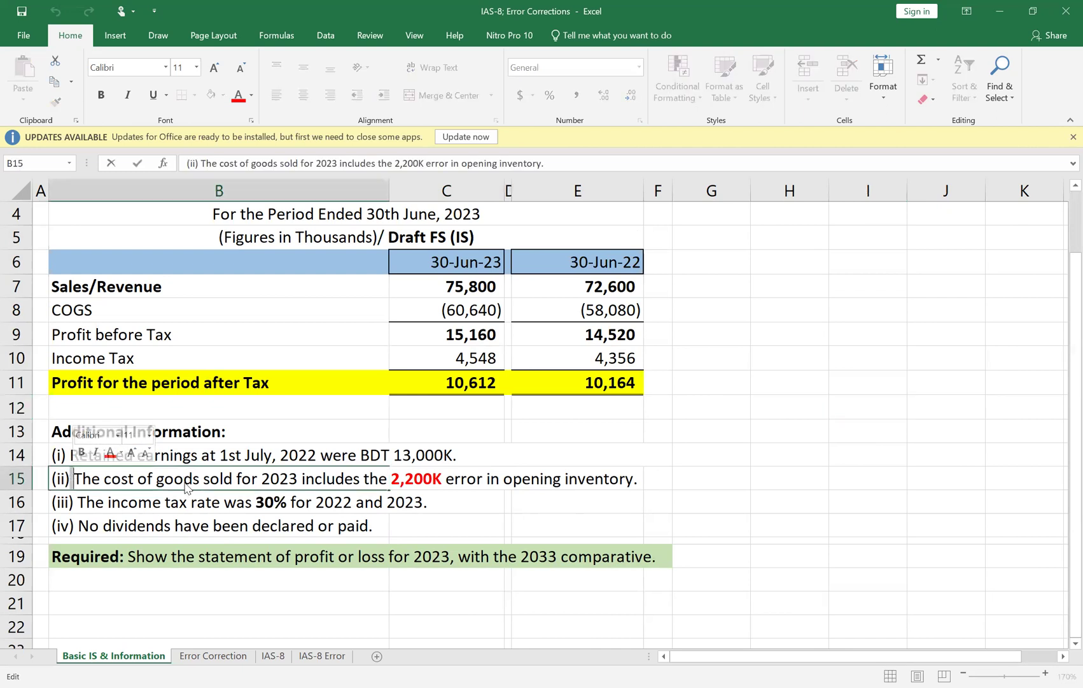
key(BackSpace)
text(Erro)
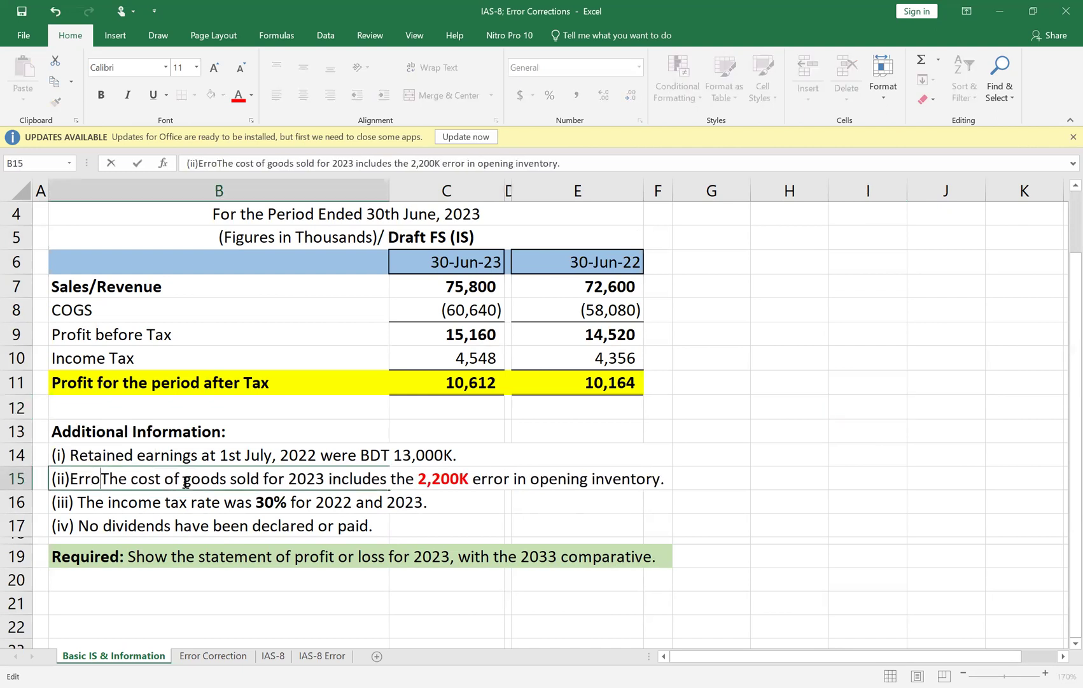
text(r-)
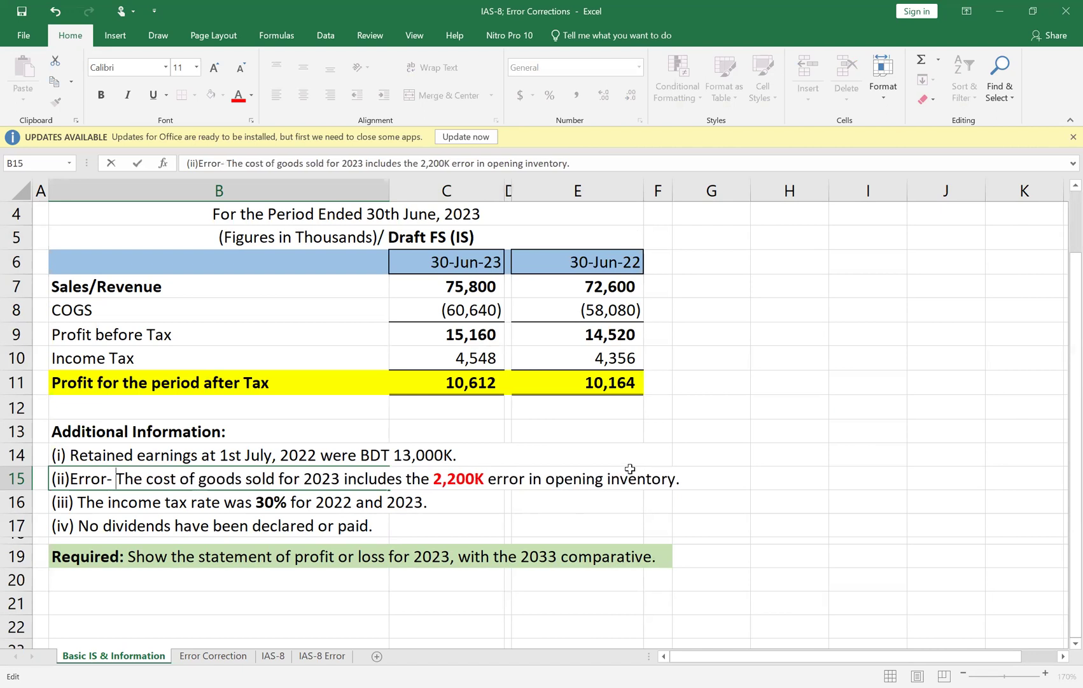
click(663, 459)
key(Down)
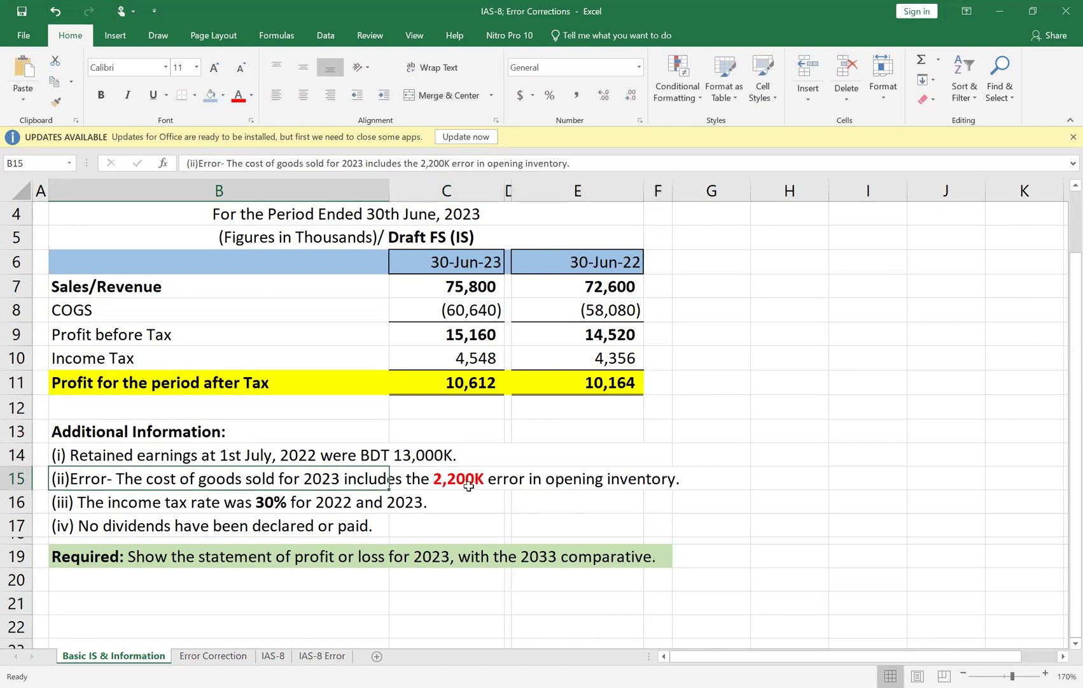
Merge cells B15 to G15 holding note (ii) and left-align its text
click(834, 509)
click(62, 477)
drag(62, 477, 676, 475)
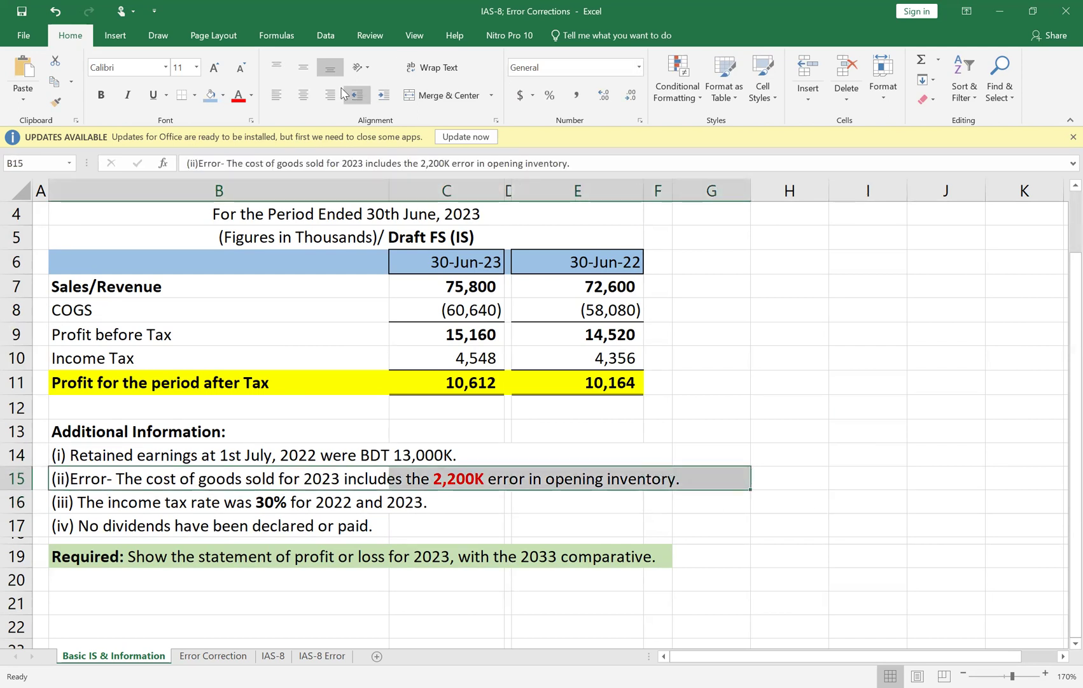
click(409, 96)
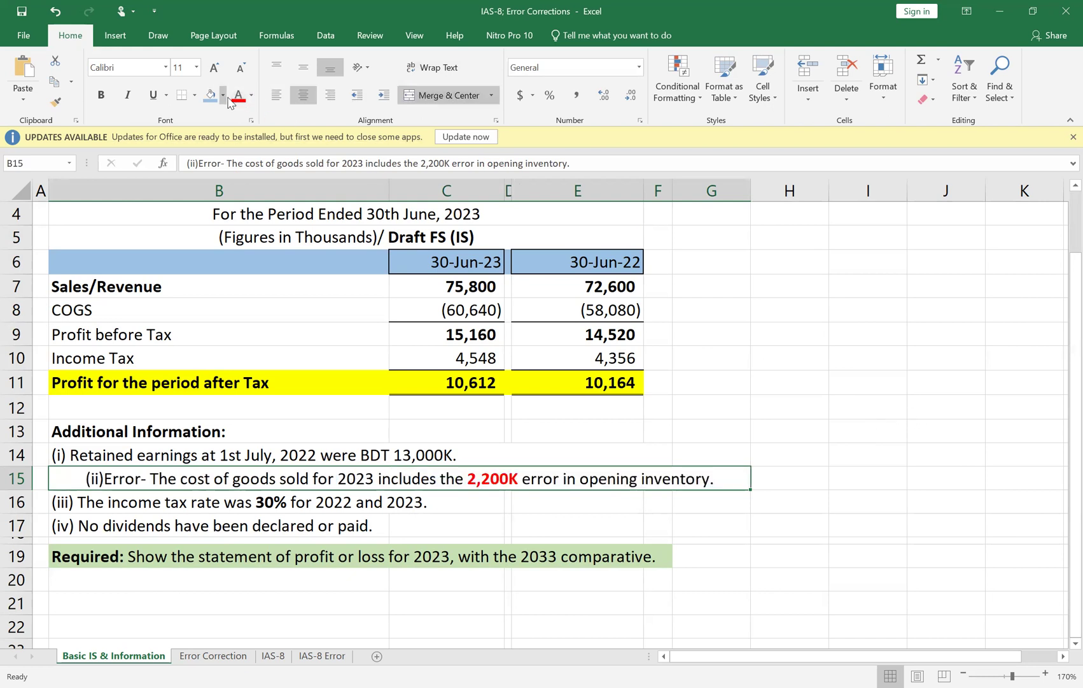
click(285, 102)
click(885, 460)
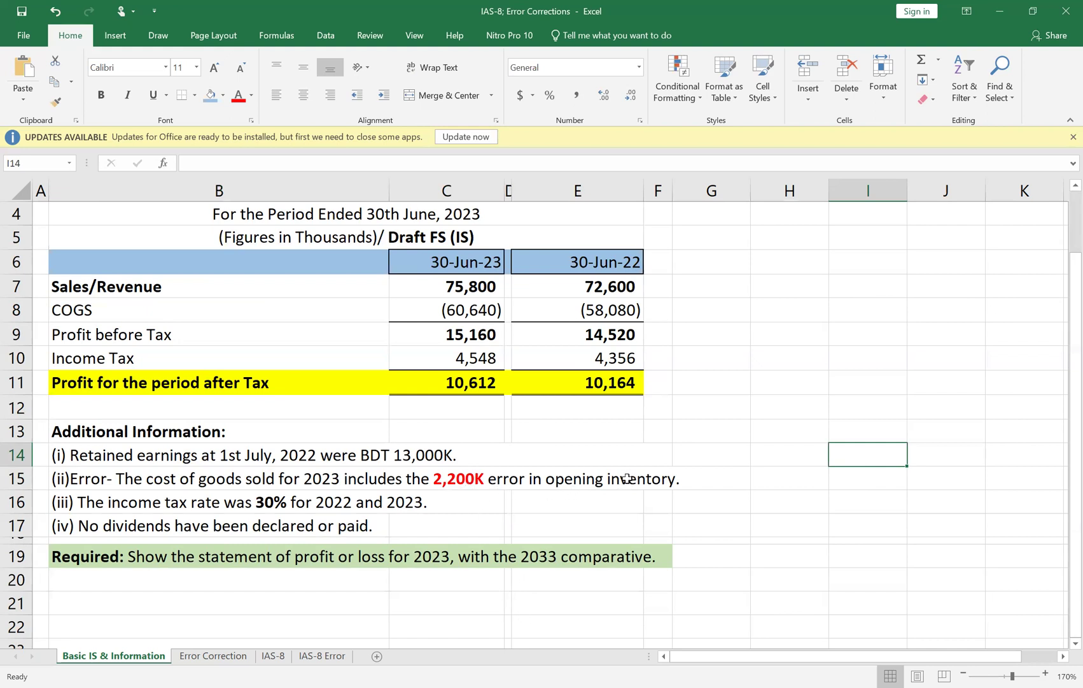
Highlight the merged error note (ii) in row 15 with the same light blue fill as the date header
scroll(570, 613, up, 1)
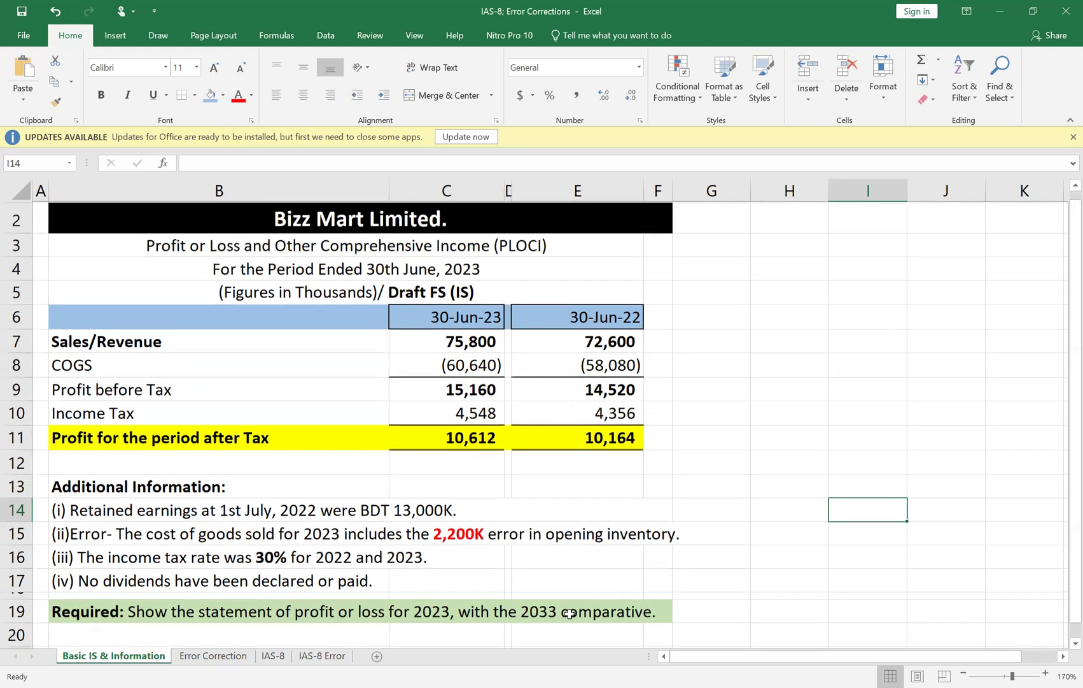
scroll(570, 613, up, 1)
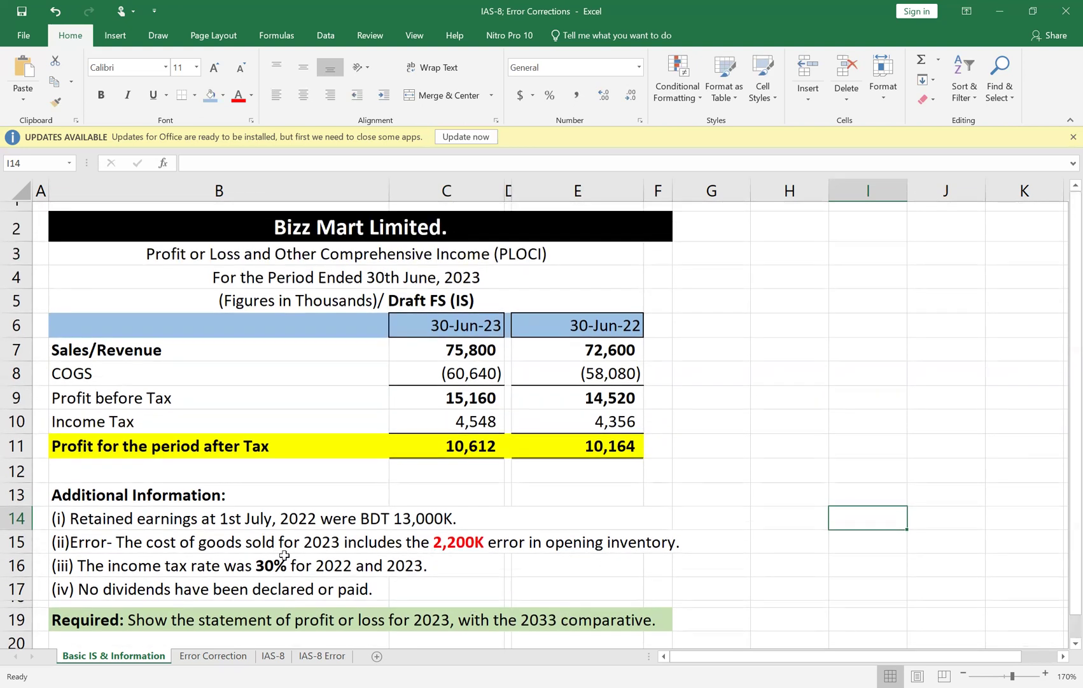
click(55, 543)
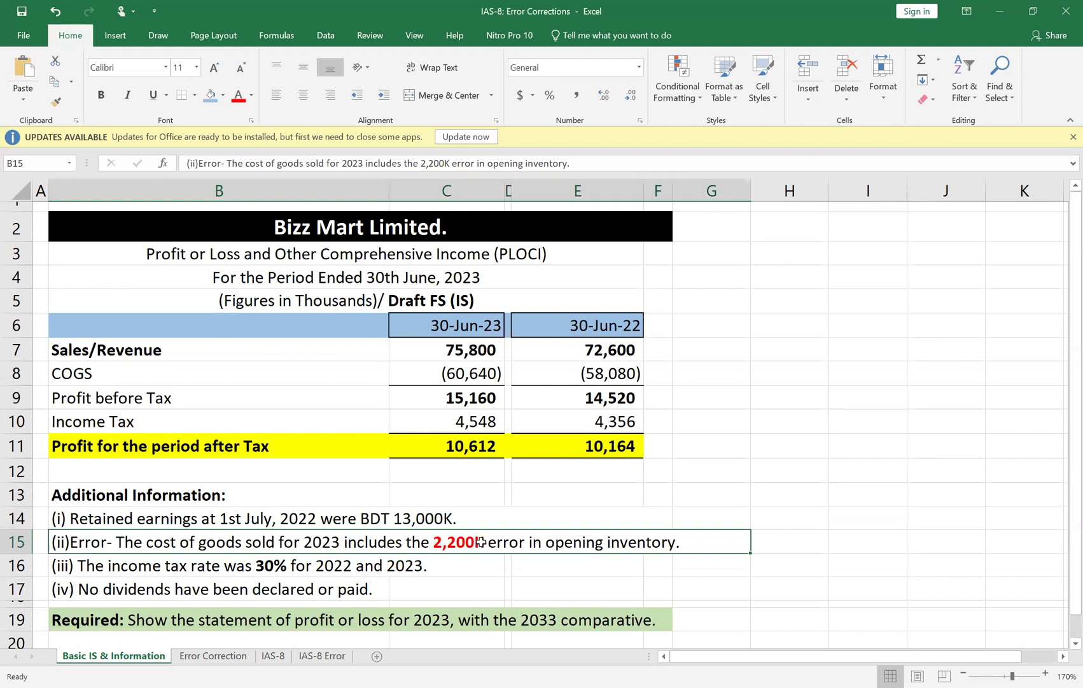
click(210, 95)
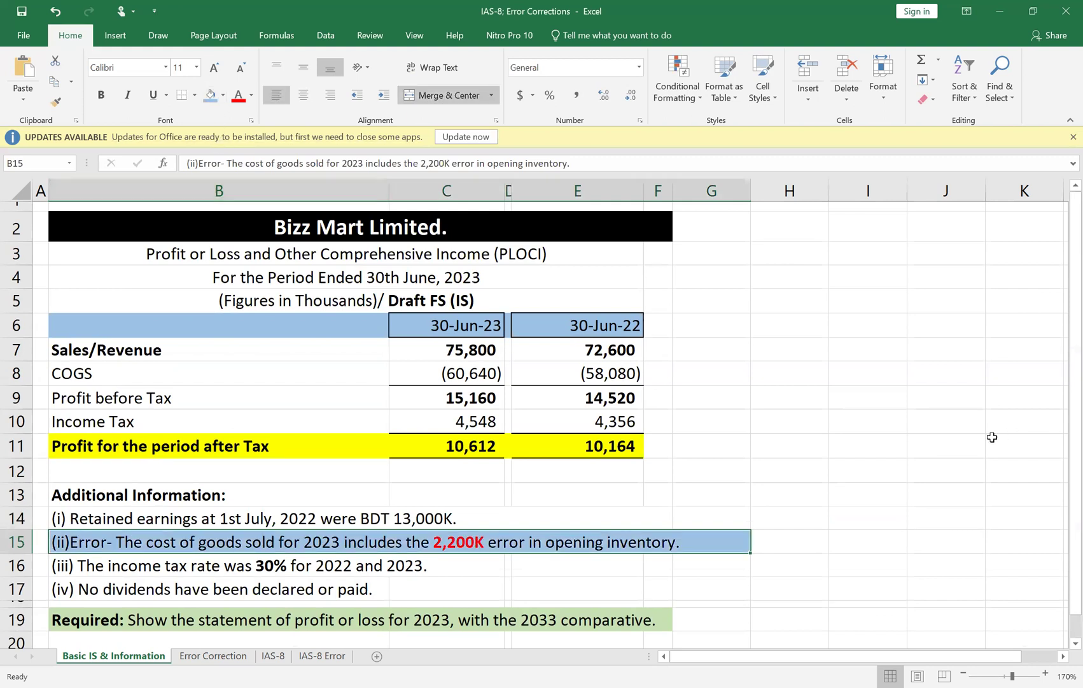
click(969, 435)
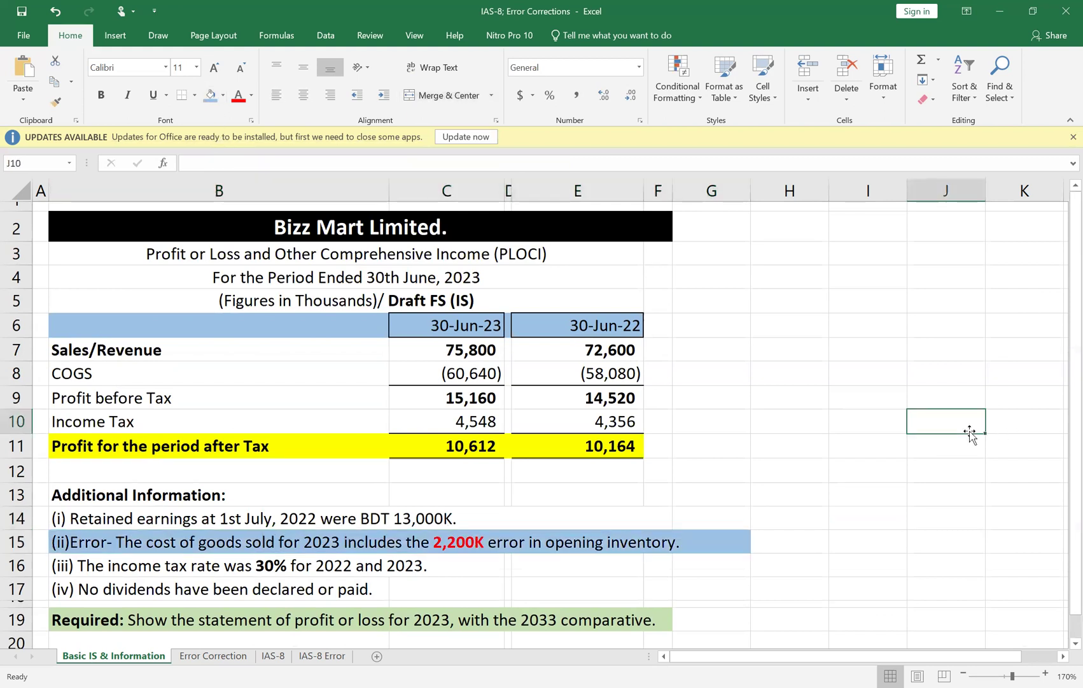
Change the font colour of the "Required" line in row 19, cells B19 to F19, to red
click(244, 568)
click(860, 484)
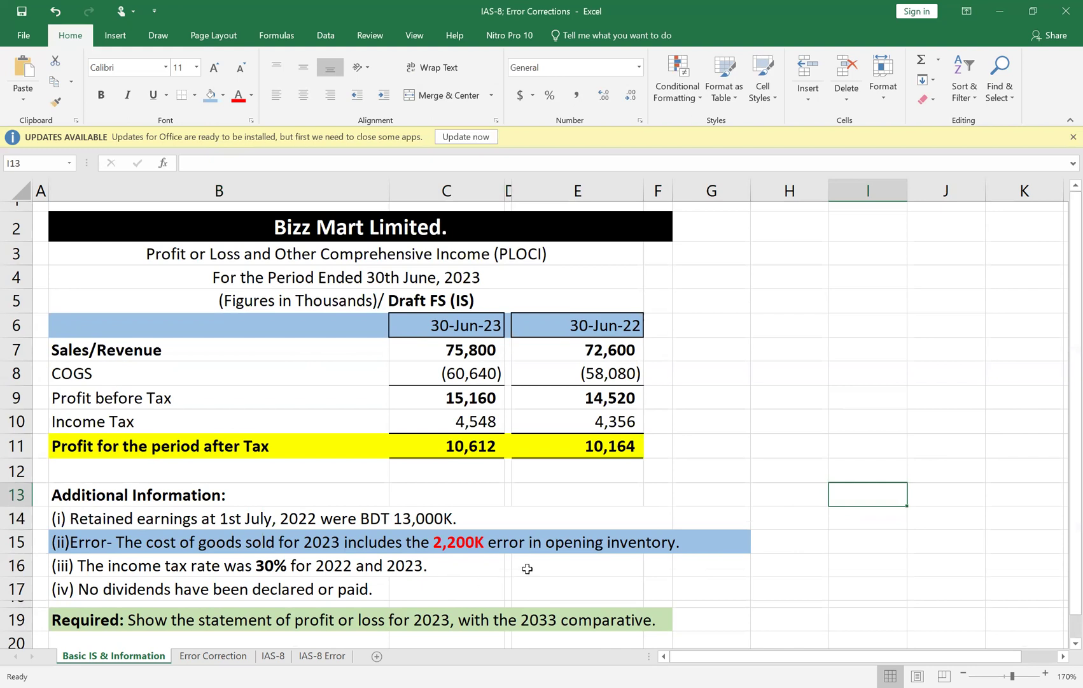
drag(83, 621, 665, 619)
click(239, 99)
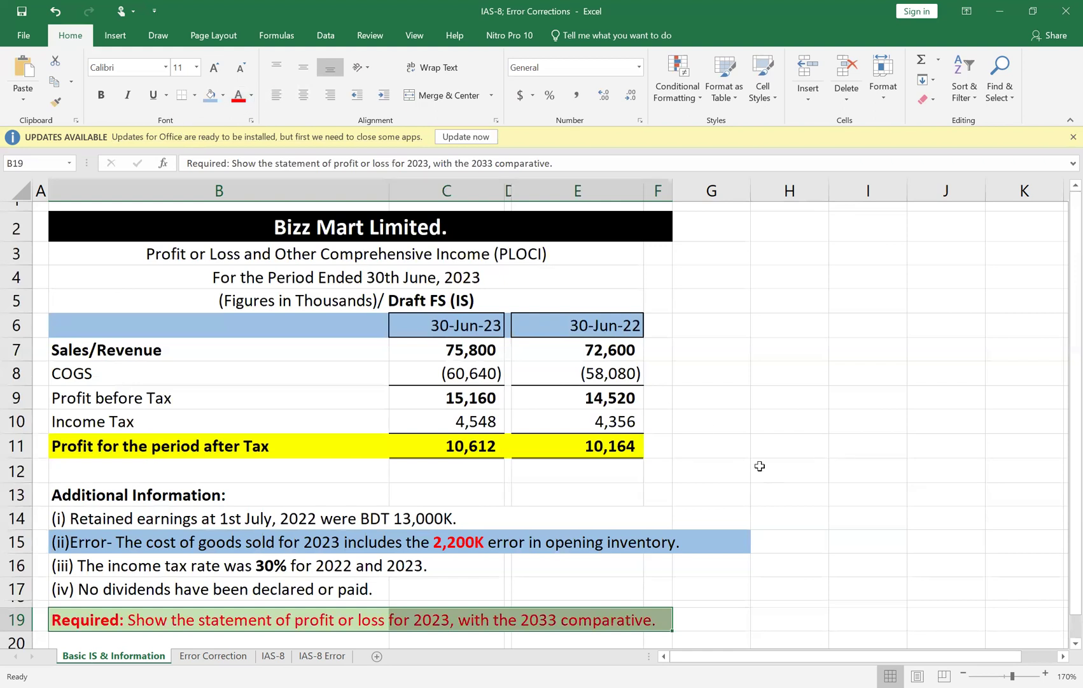
click(765, 449)
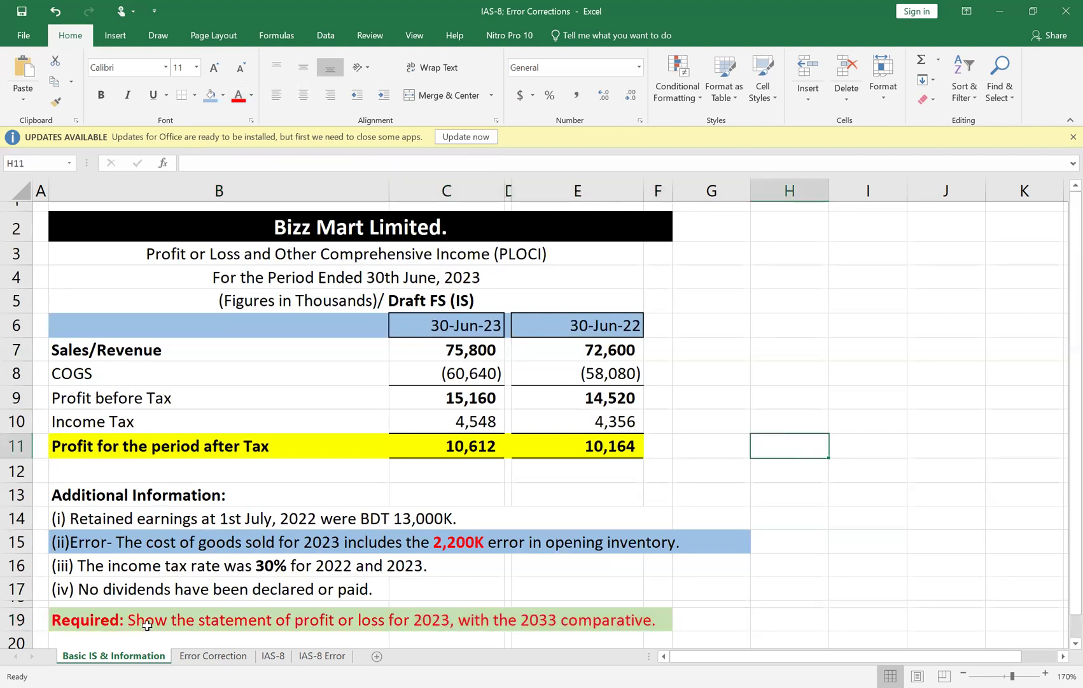
Correct the comparative year in the "Required" line in cell B19 to 2022
double_click(539, 619)
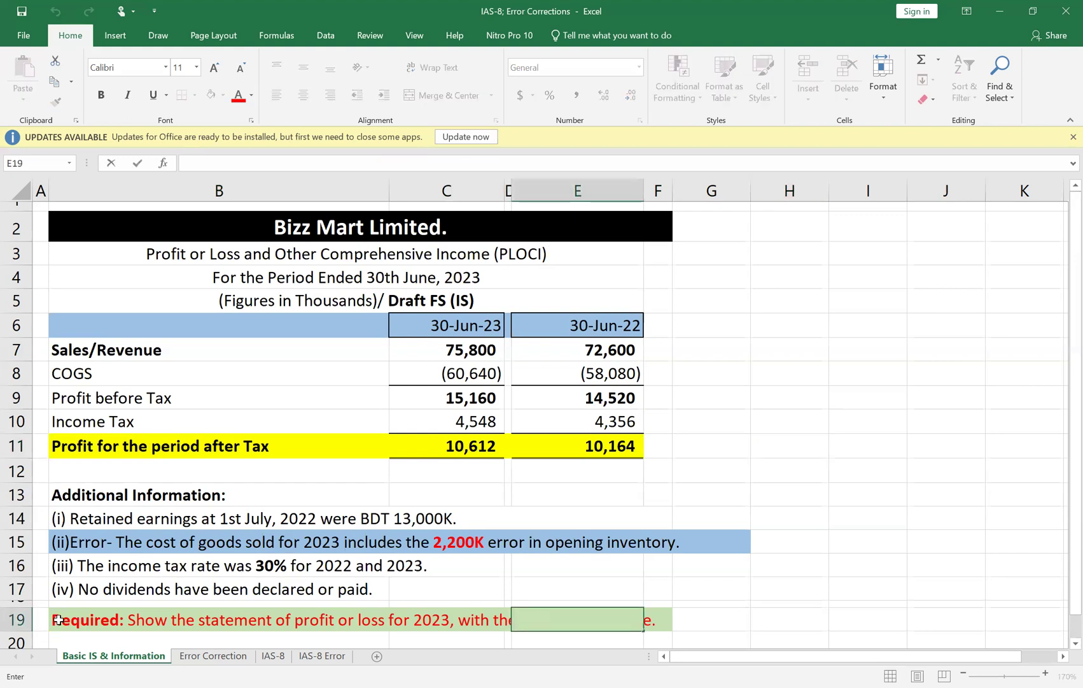
click(286, 618)
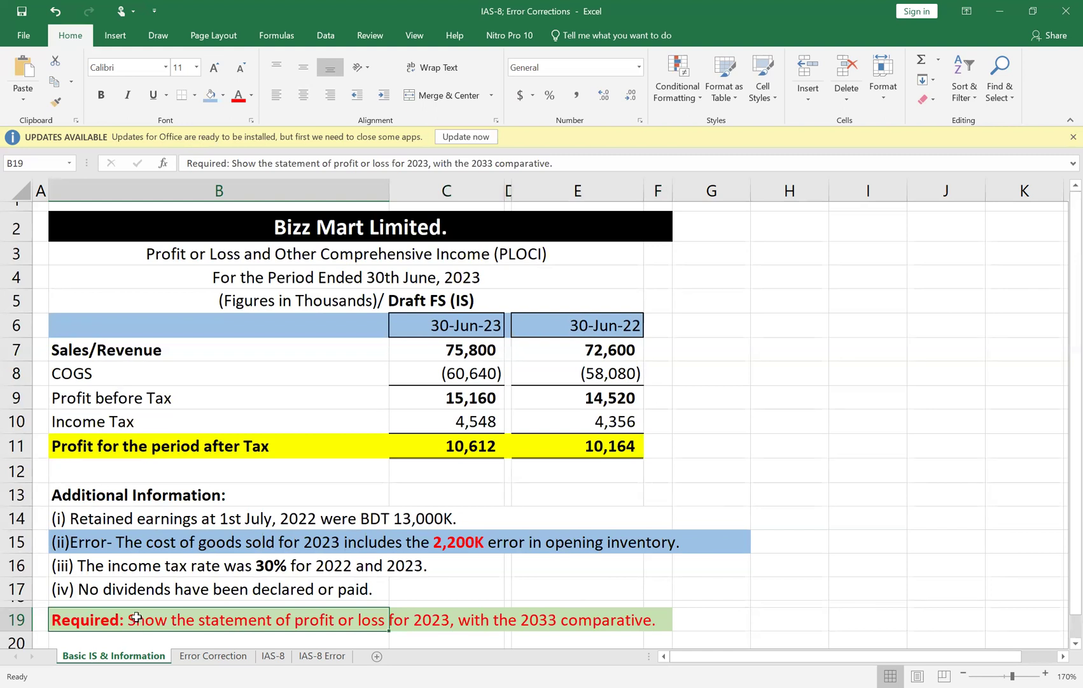
key(F2)
double_click(79, 616)
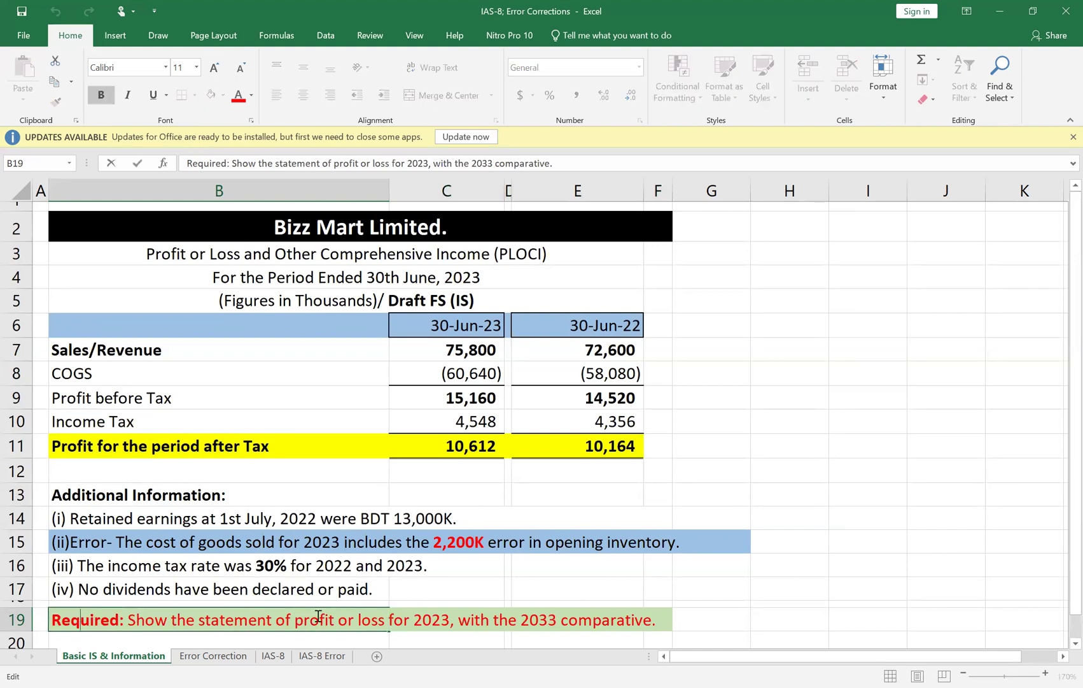
click(560, 620)
key(BackSpace)
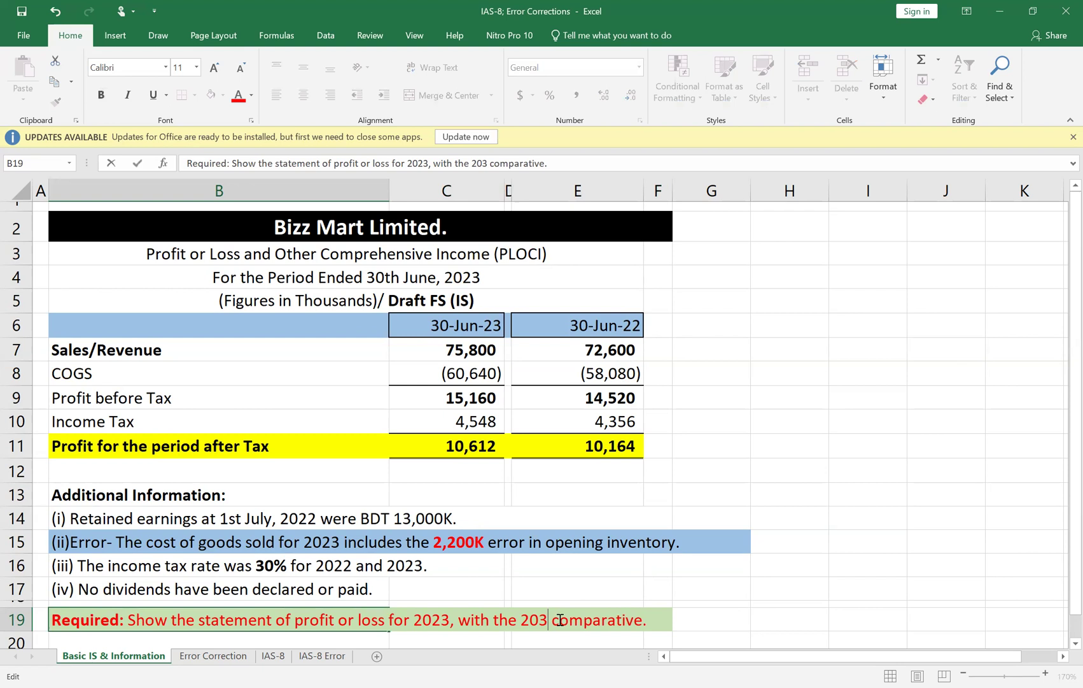
text(2)
click(889, 442)
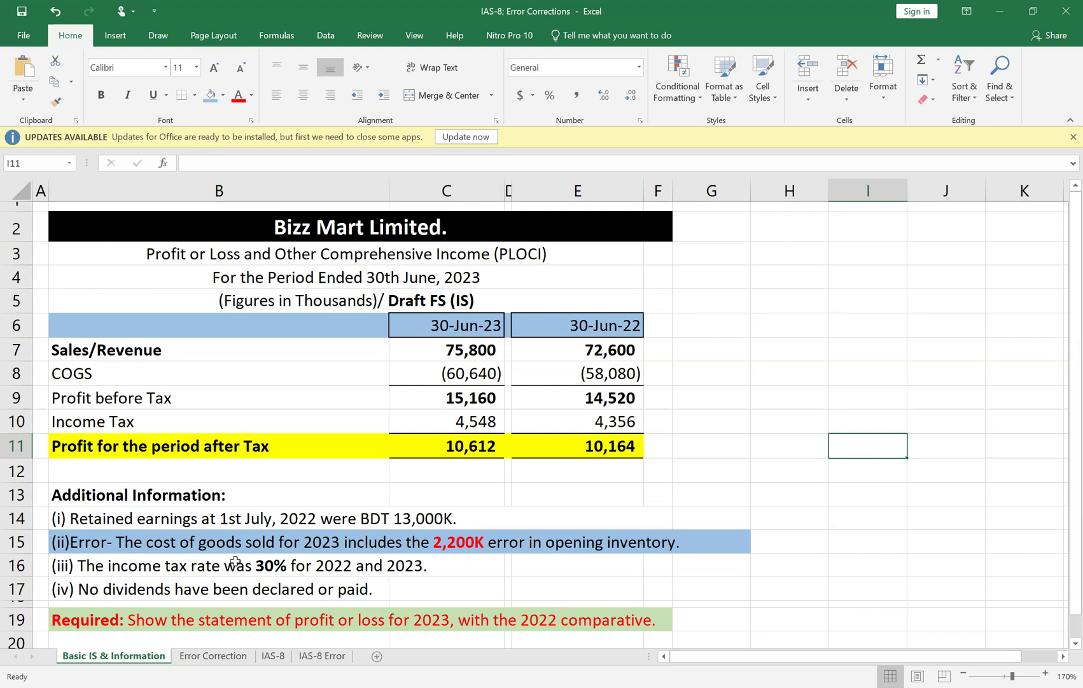
Enter "AS per IAS-8" in cell B20, directly below the "Required" line
scroll(235, 561, down, 2)
scroll(242, 555, up, 2)
scroll(436, 622, down, 1)
click(121, 580)
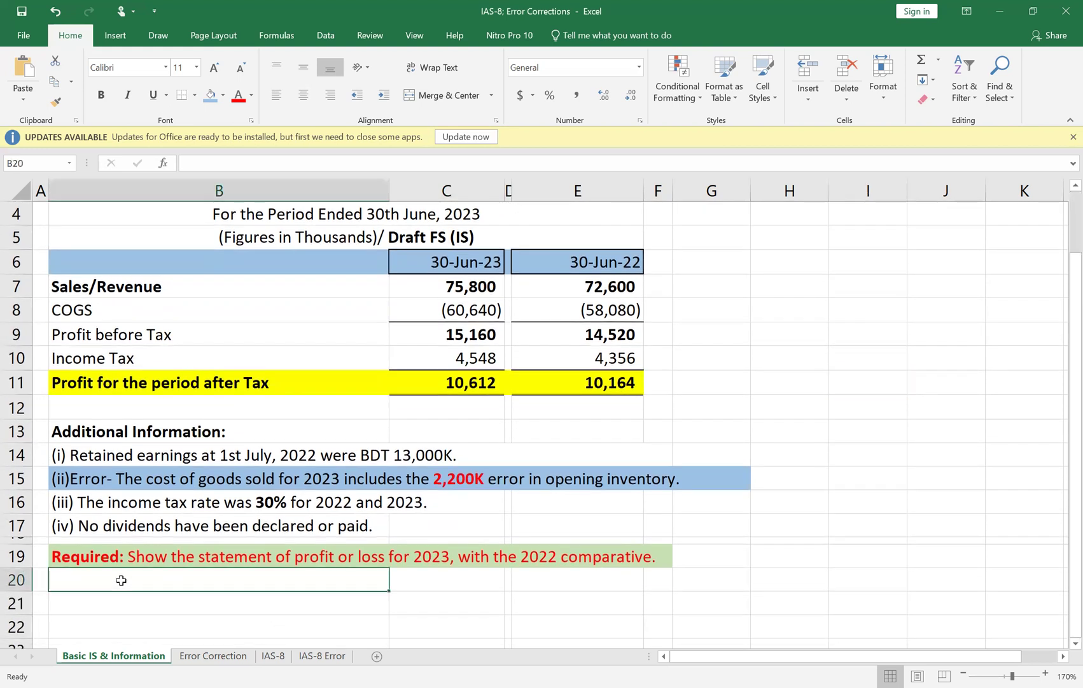
text(AS)
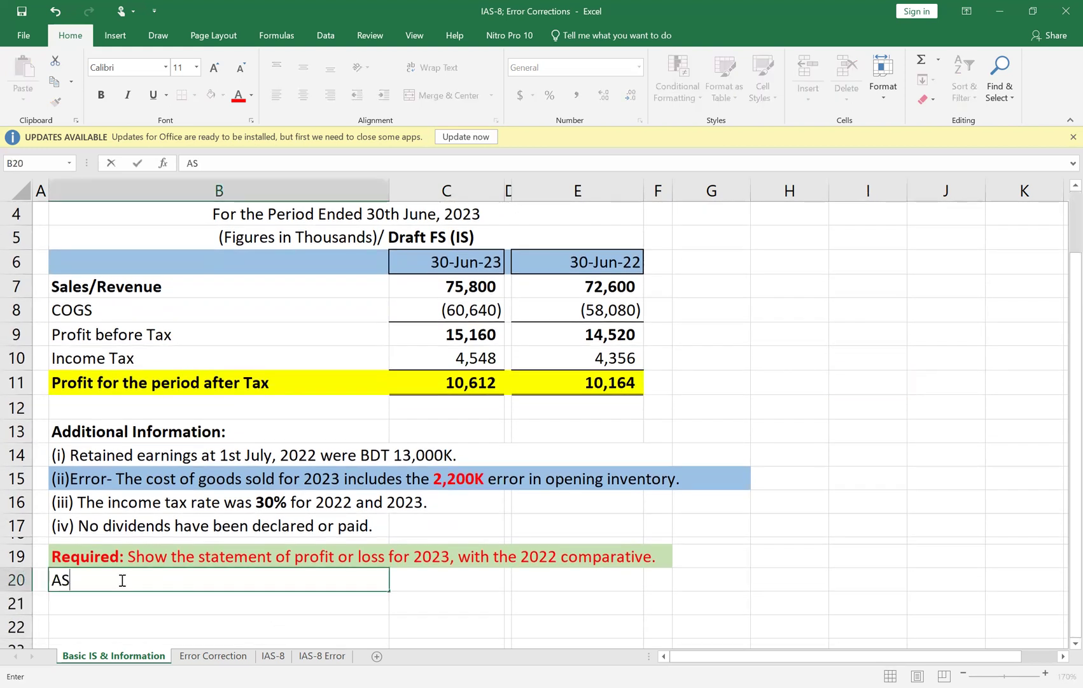
text( per IAS-)
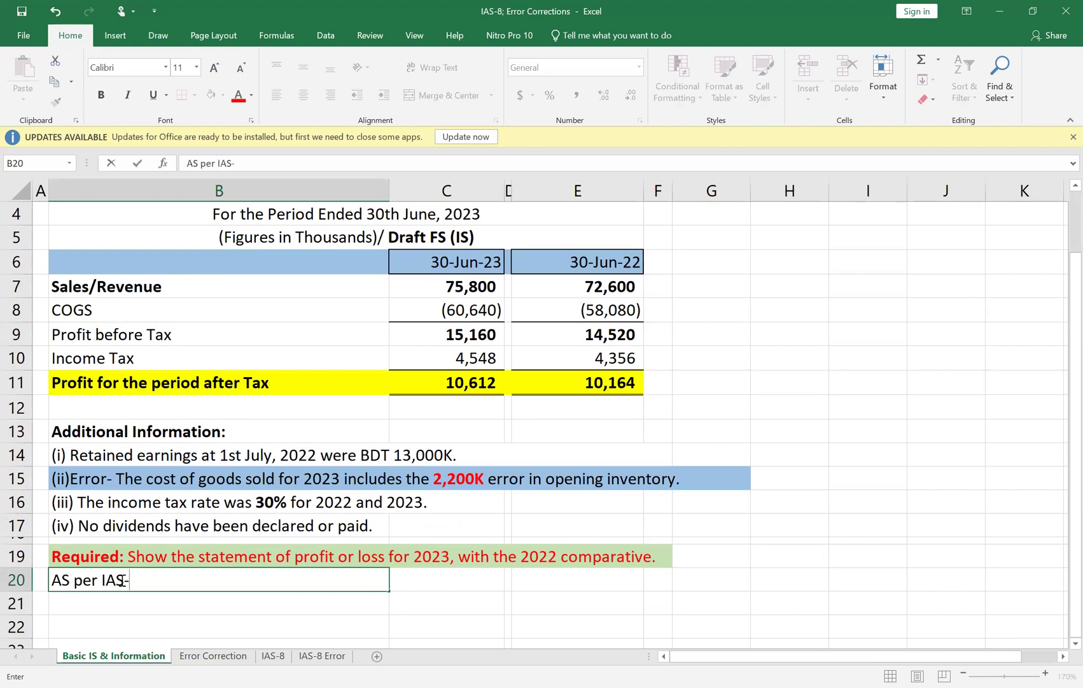
text(8)
click(814, 507)
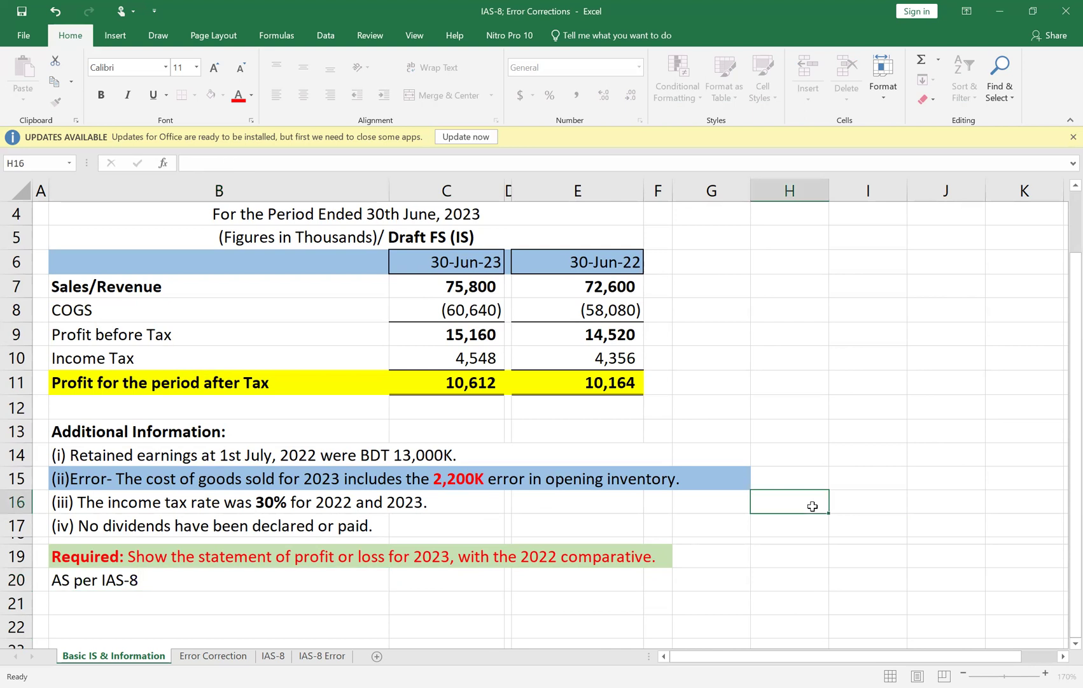
Make the "AS per IAS-8" label in cell B20 bold and fill it with light blue
click(101, 579)
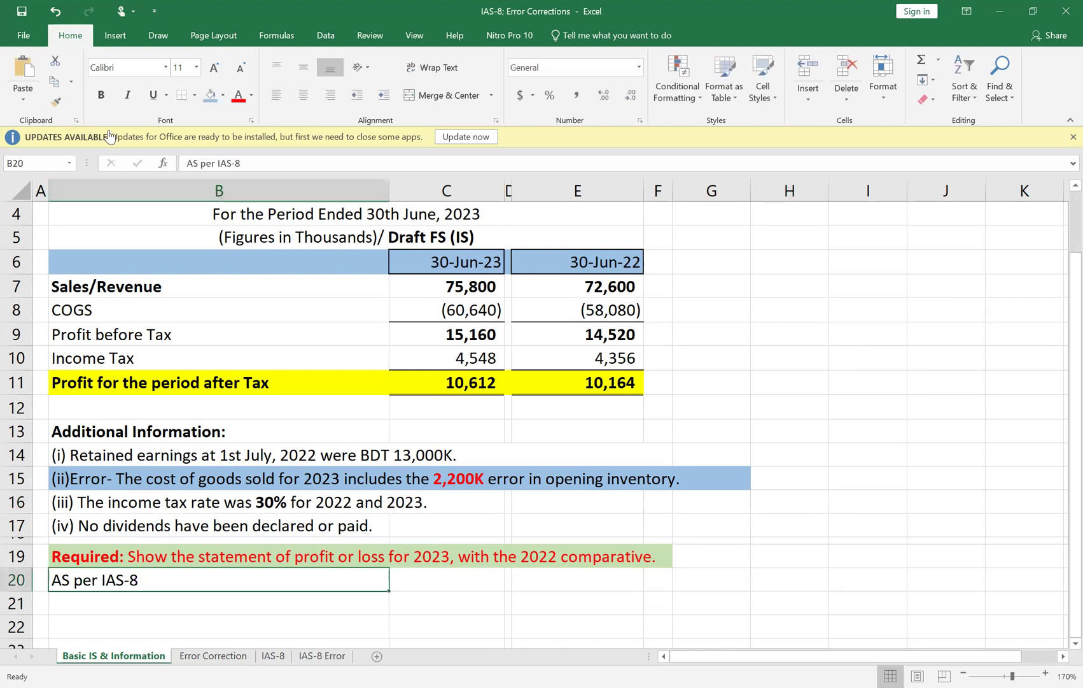
click(100, 94)
click(211, 94)
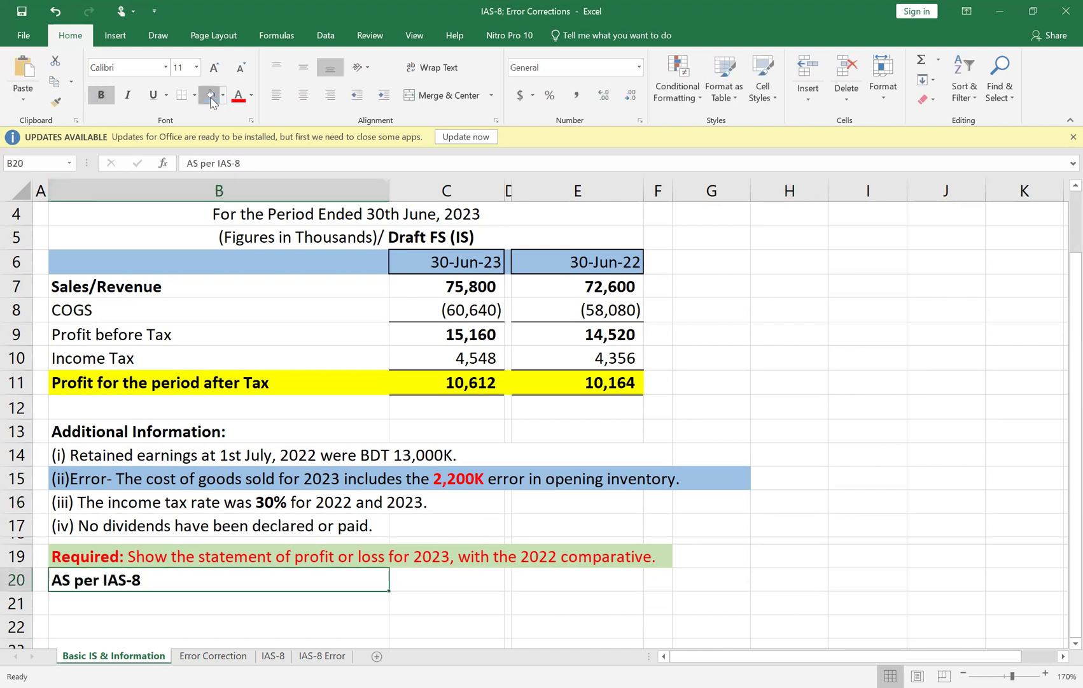
click(699, 448)
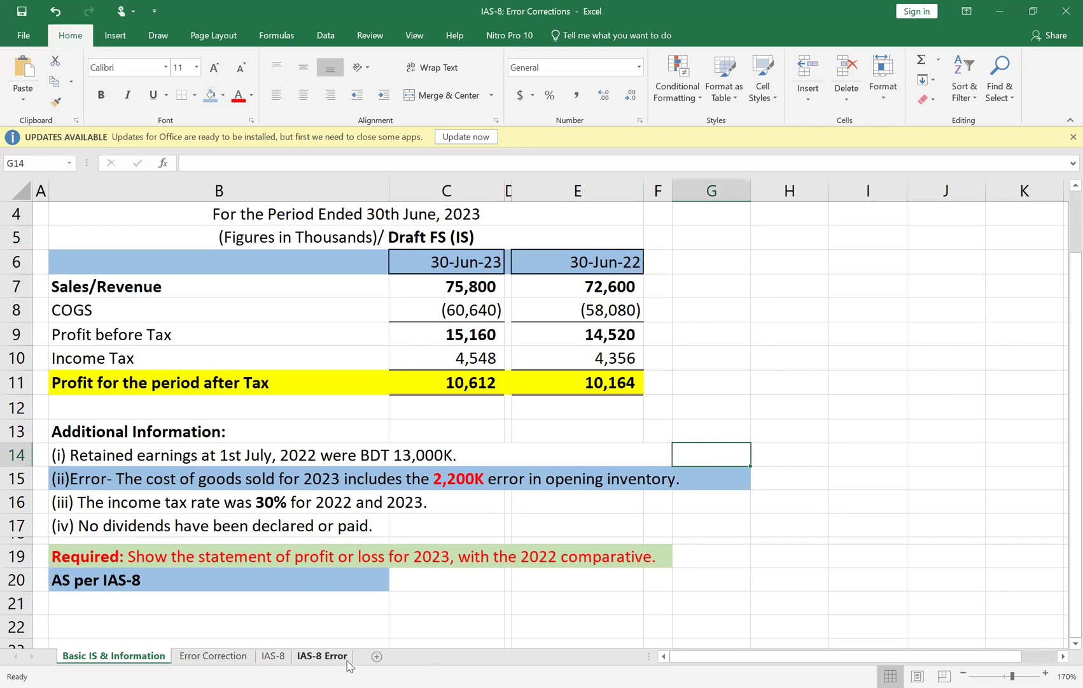
Review the IAS 8 overview diagram on the IAS-8 sheet and the materiality diagram on the IAS-8 Error sheet
click(273, 656)
click(153, 455)
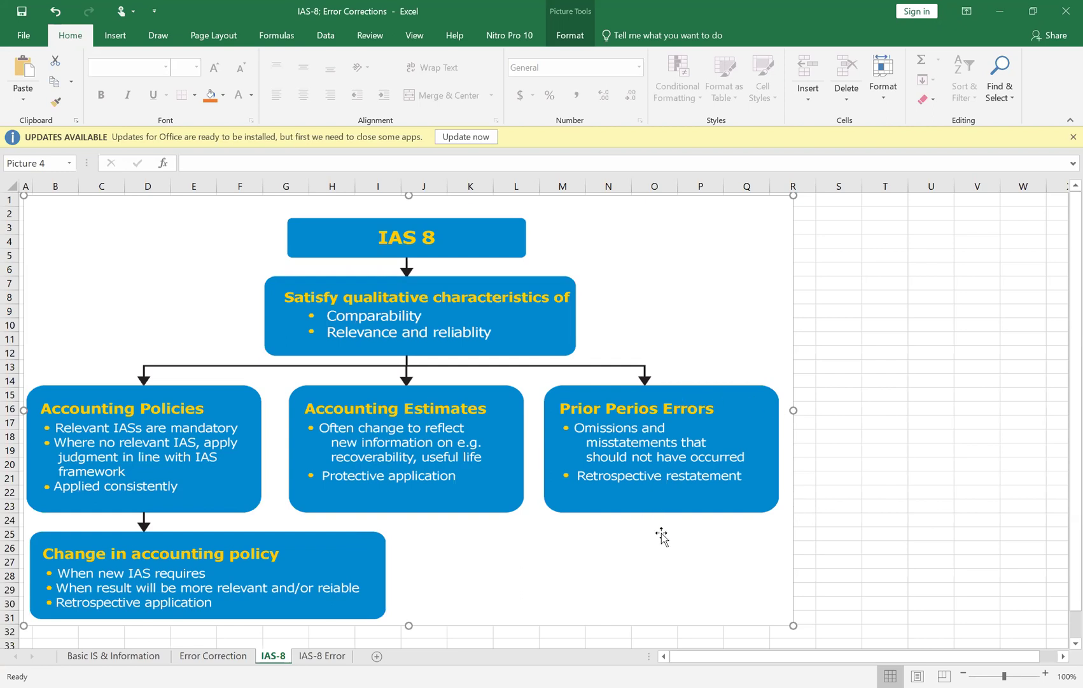
click(322, 656)
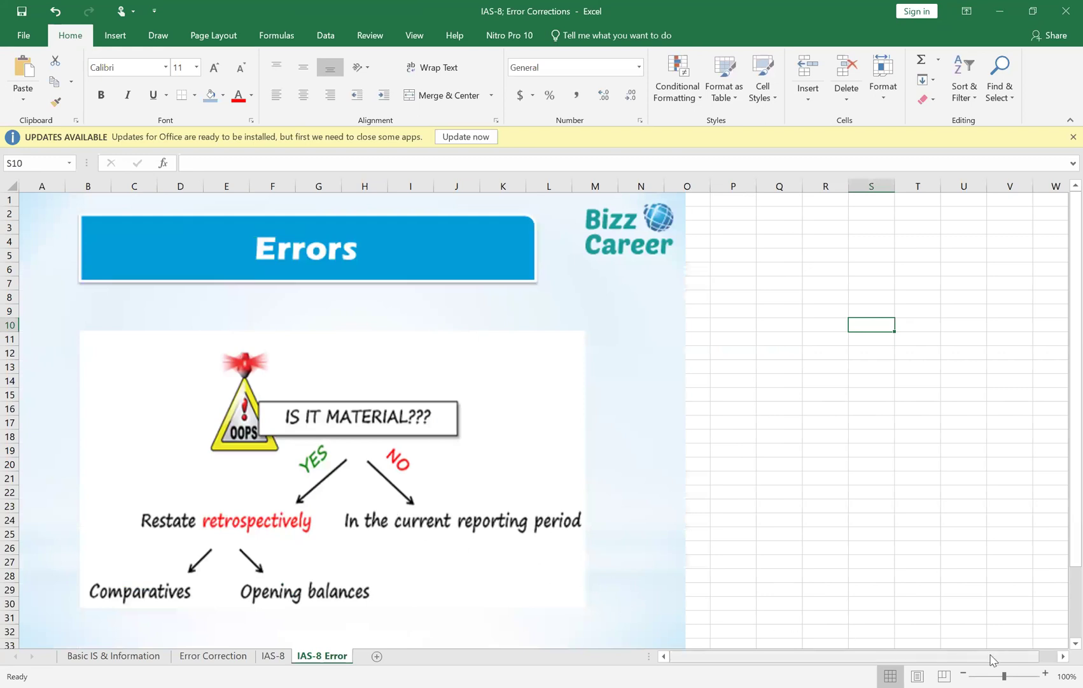
click(610, 507)
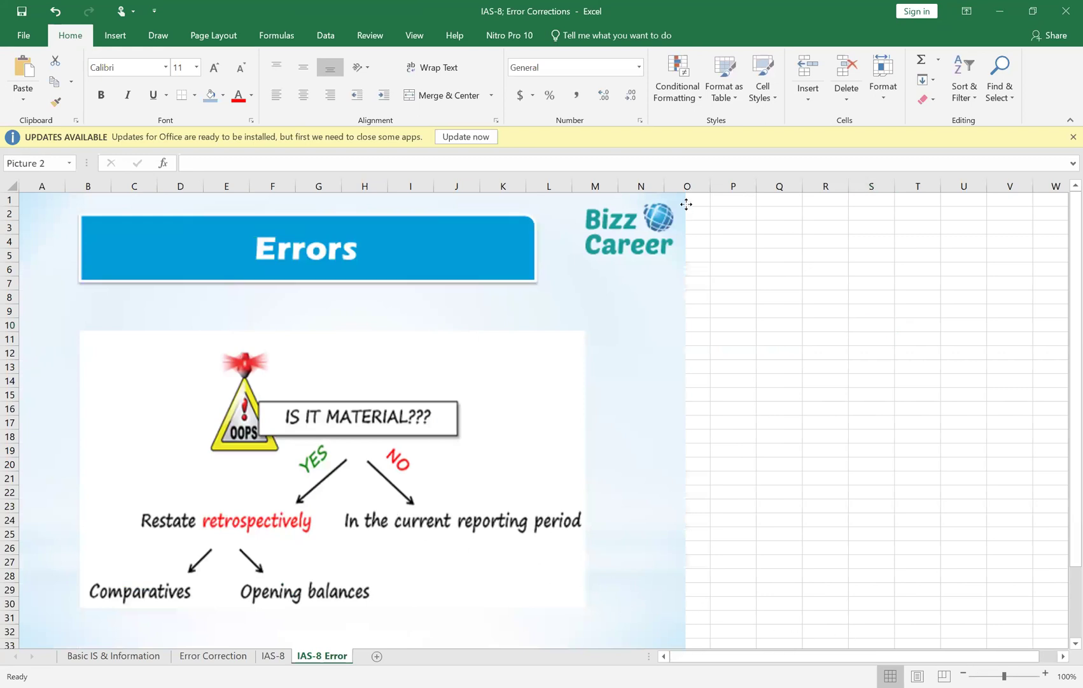
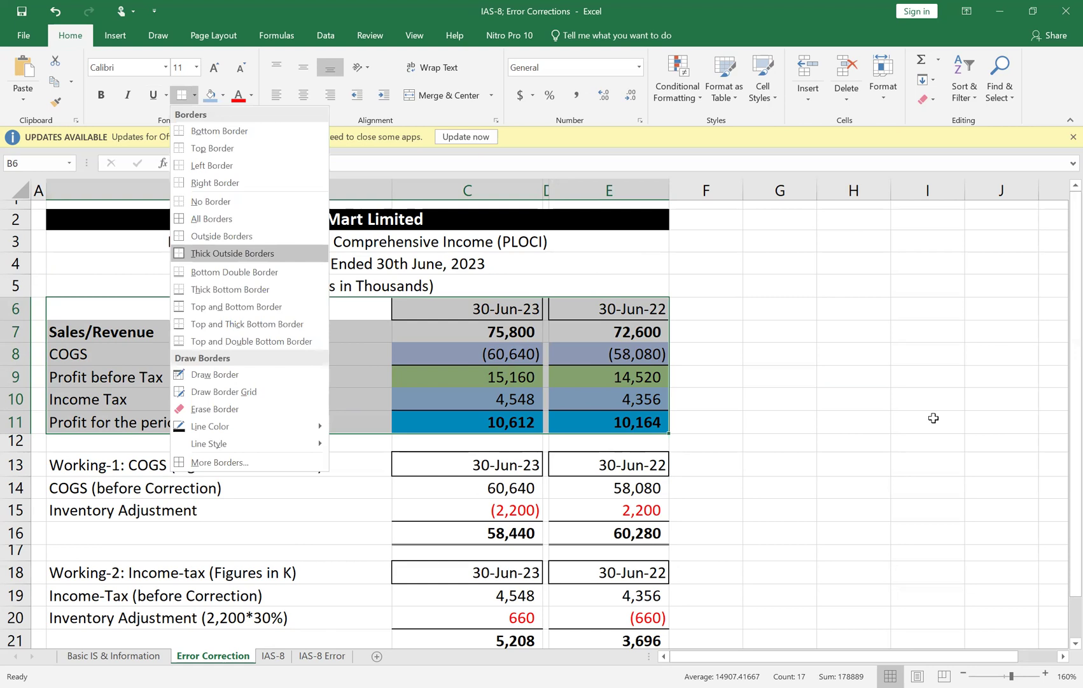
Fill the Working-1 COGS header row, cells B13 to E13 on the Error Correction sheet, with light blue
scroll(765, 461, down, 1)
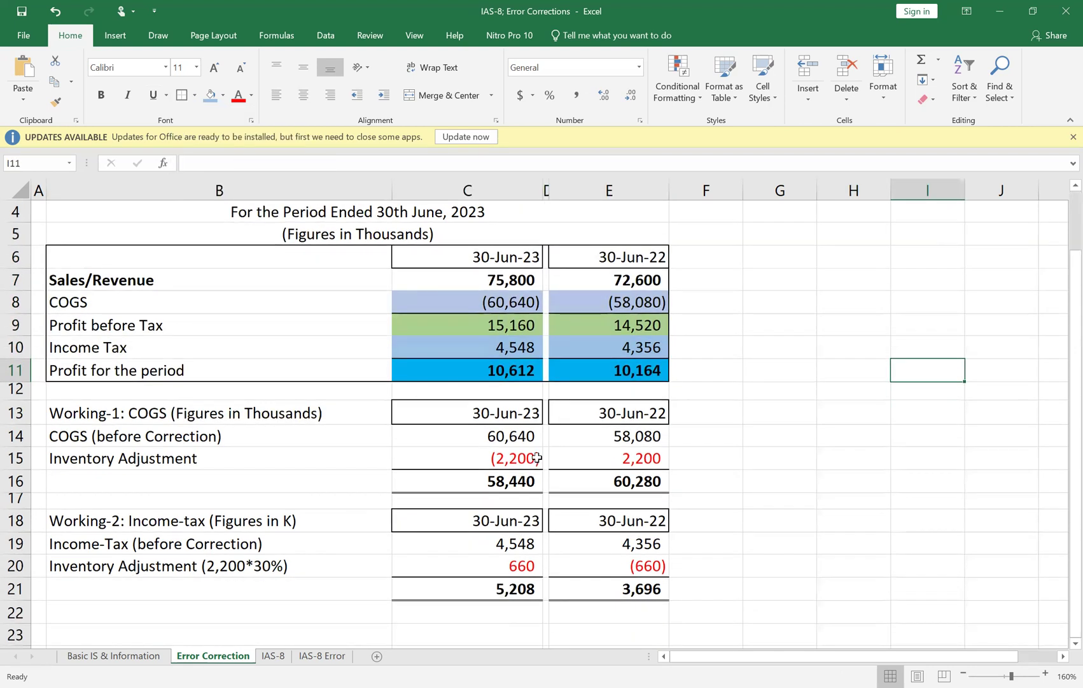
click(145, 408)
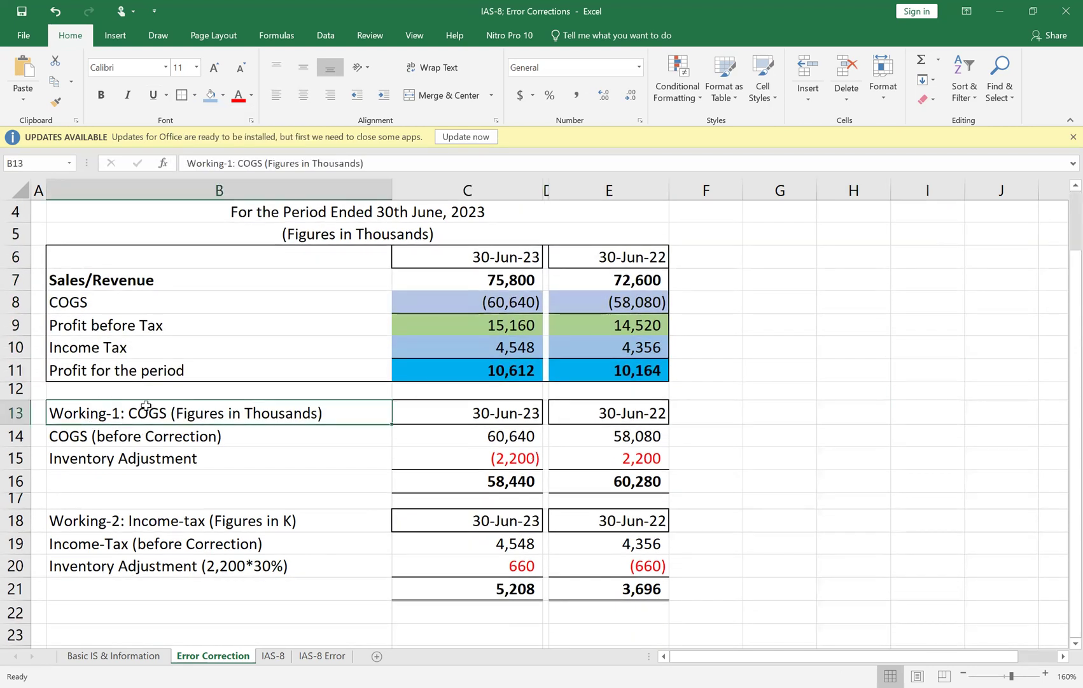
key(shift+Right)
key(shift+Right)
key(shift+Right)
key(shift+Right)
key(shift+Left)
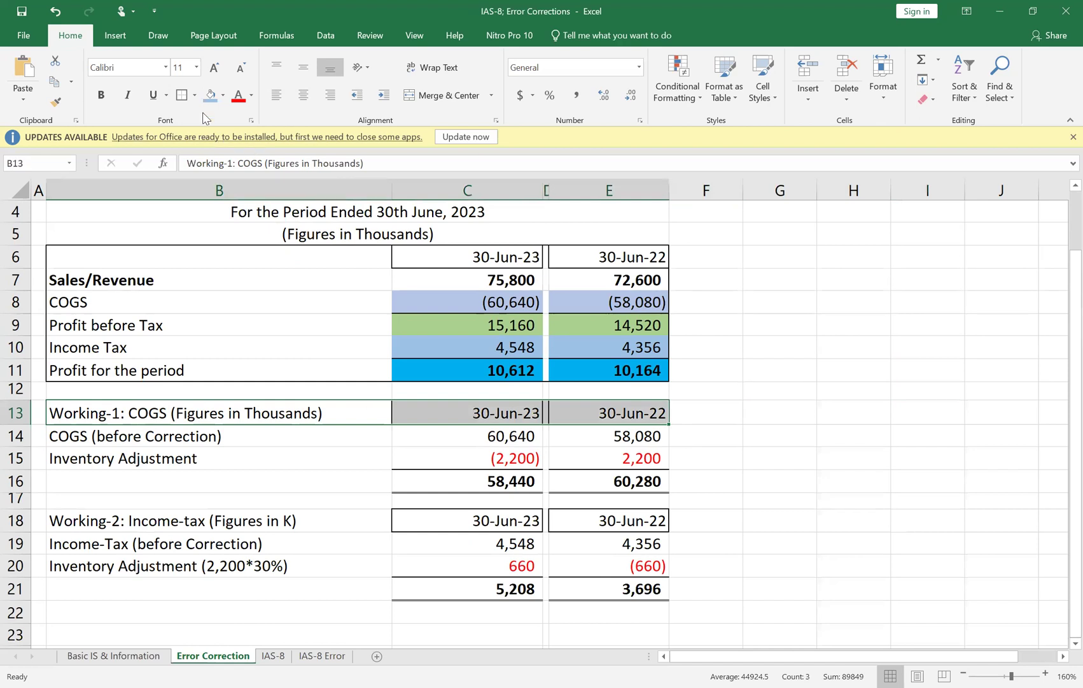
click(210, 96)
click(965, 439)
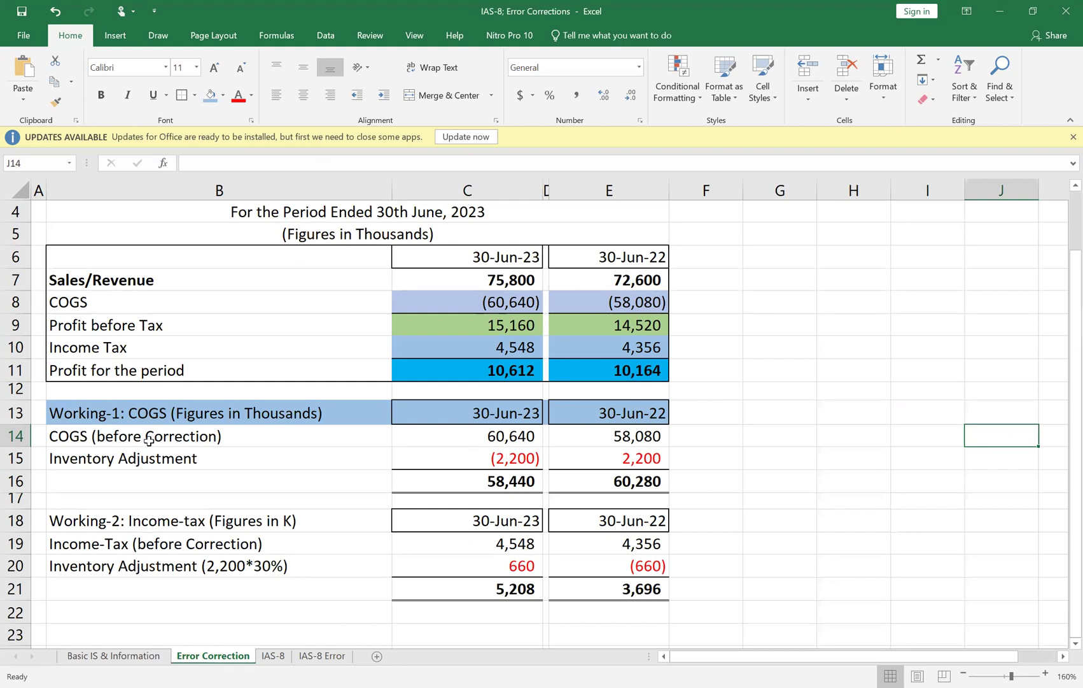
Compare the draft COGS figures for both years on the Basic IS & Information sheet with the before-correction COGS in Working-1
click(151, 656)
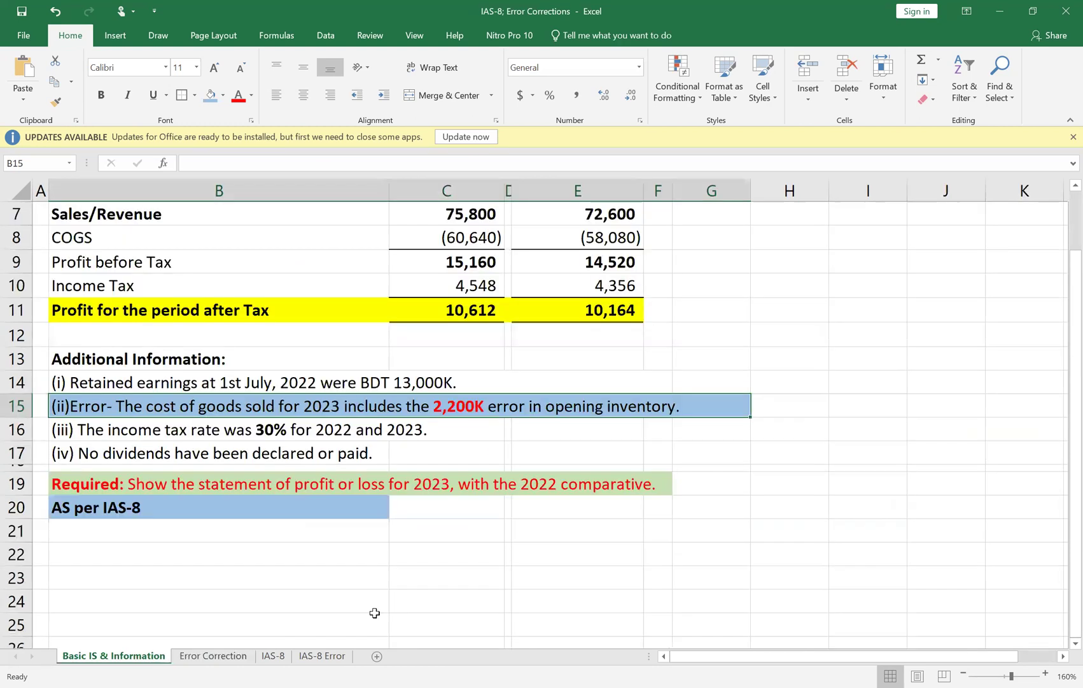
scroll(523, 502, up, 2)
key(Up)
key(Up)
key(Up)
key(Up)
key(Up)
key(Up)
key(Up)
key(Right)
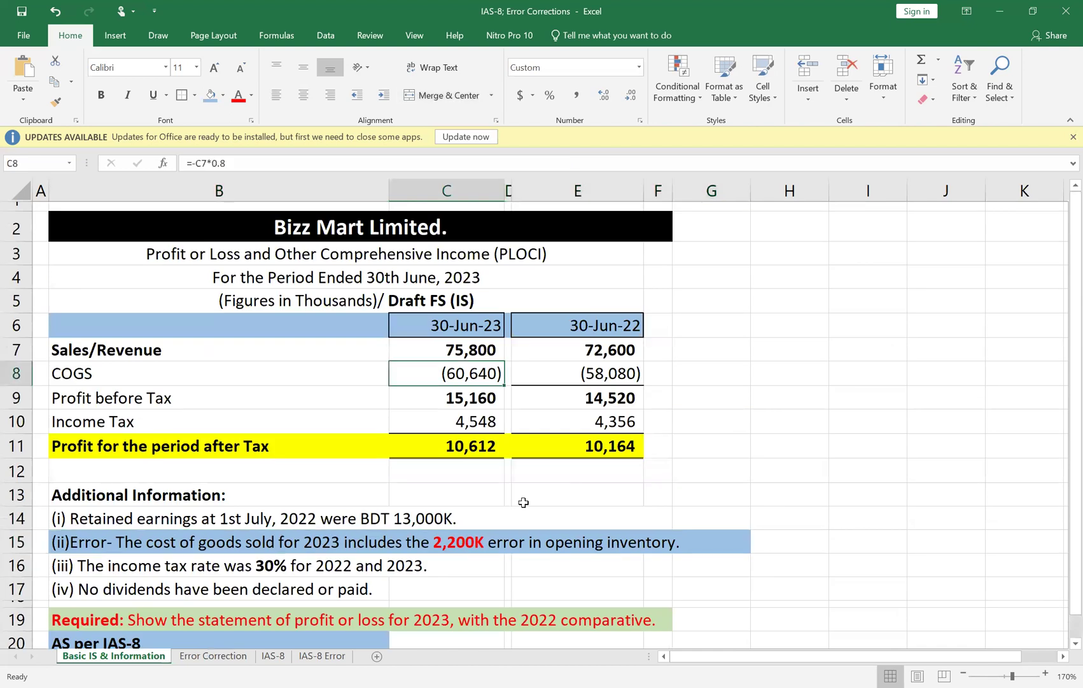
key(Right)
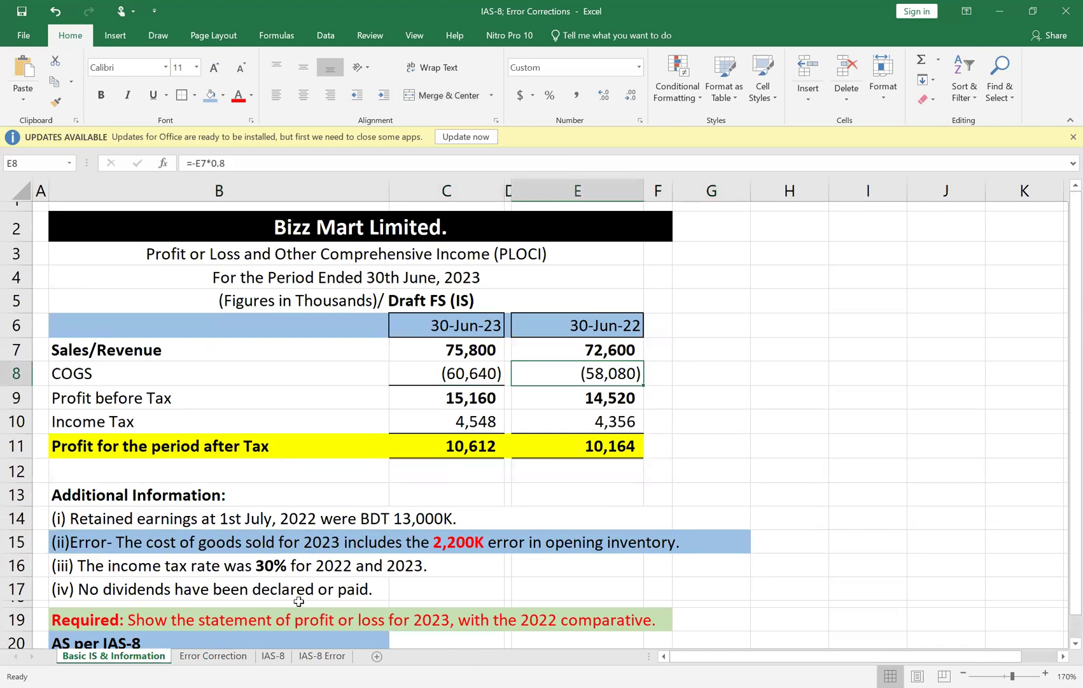
click(231, 660)
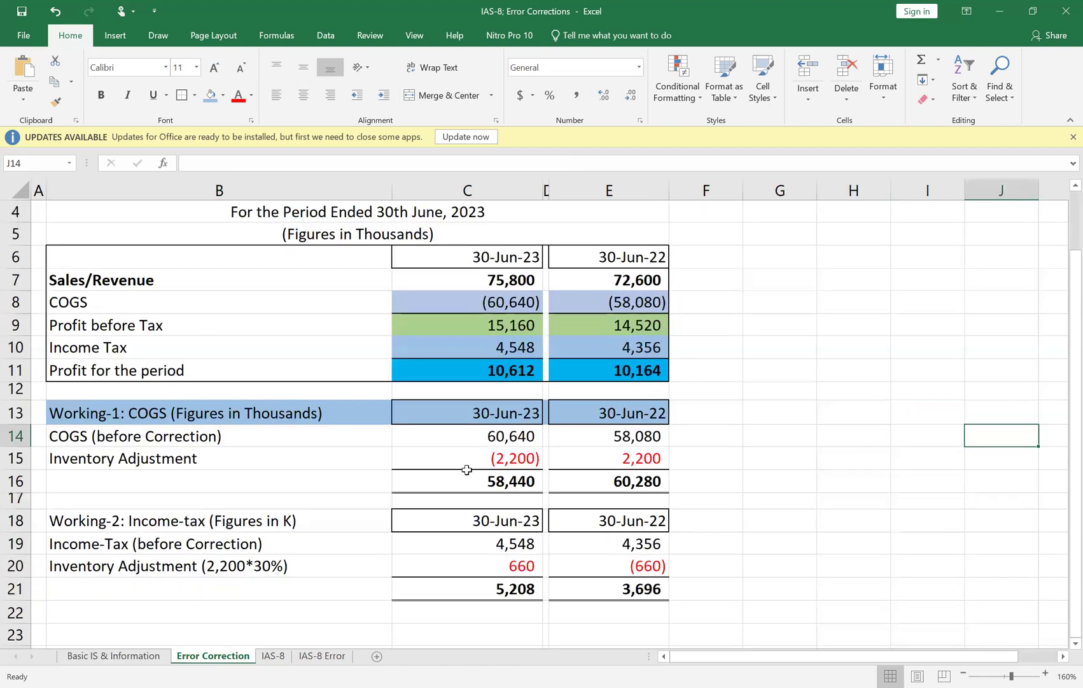
click(506, 444)
key(Right)
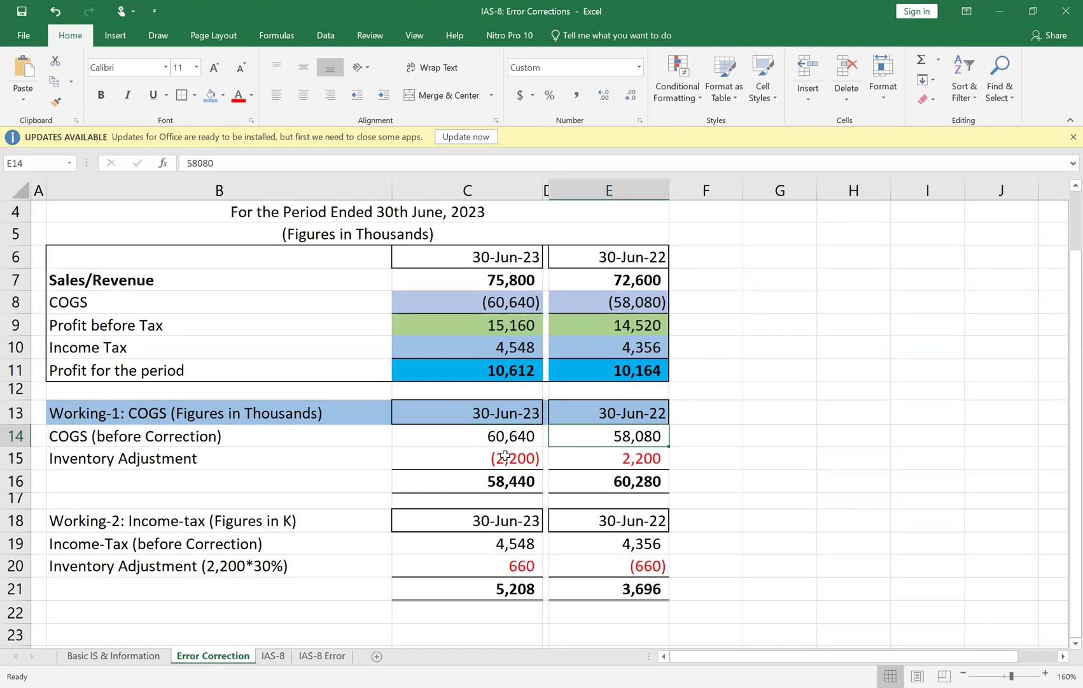
Check the opening inventory error amount in note (ii) on the Basic IS & Information sheet, and return to the Error Correction sheet
click(151, 656)
click(462, 542)
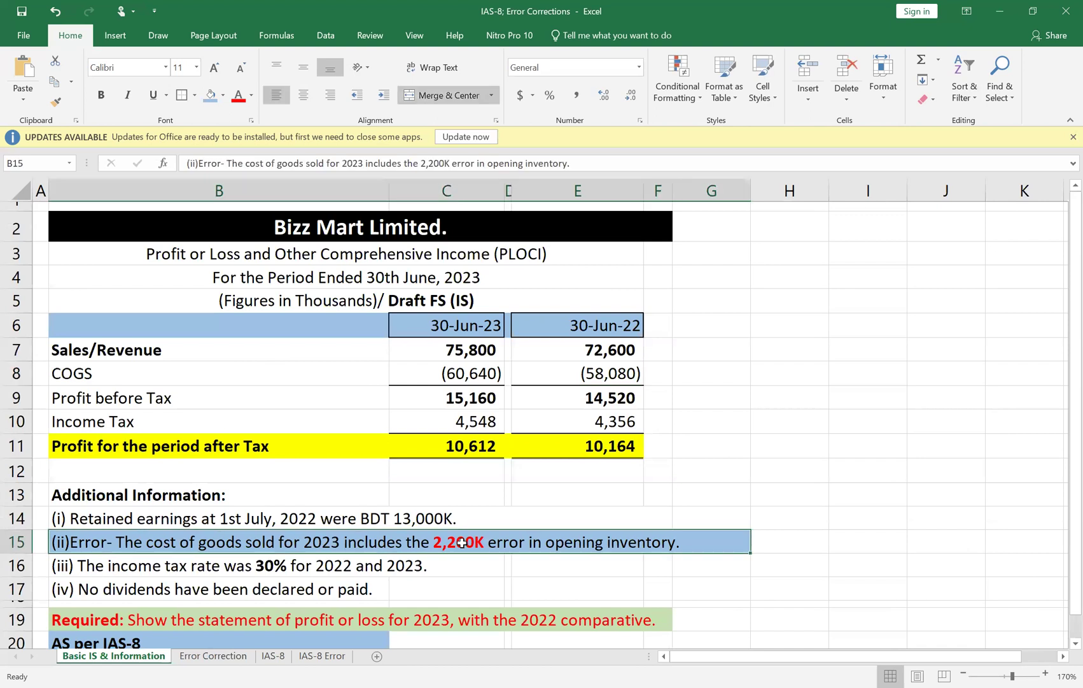
click(214, 656)
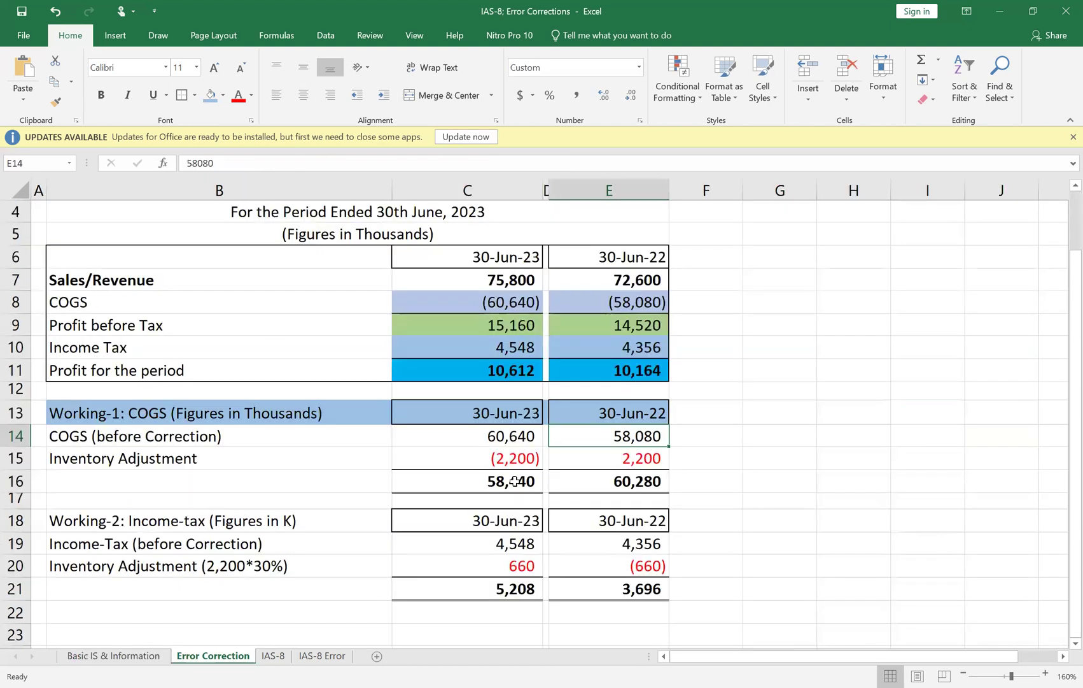
Bold the COGS before correction for both years in Working-1, cells C14 and E14
click(516, 446)
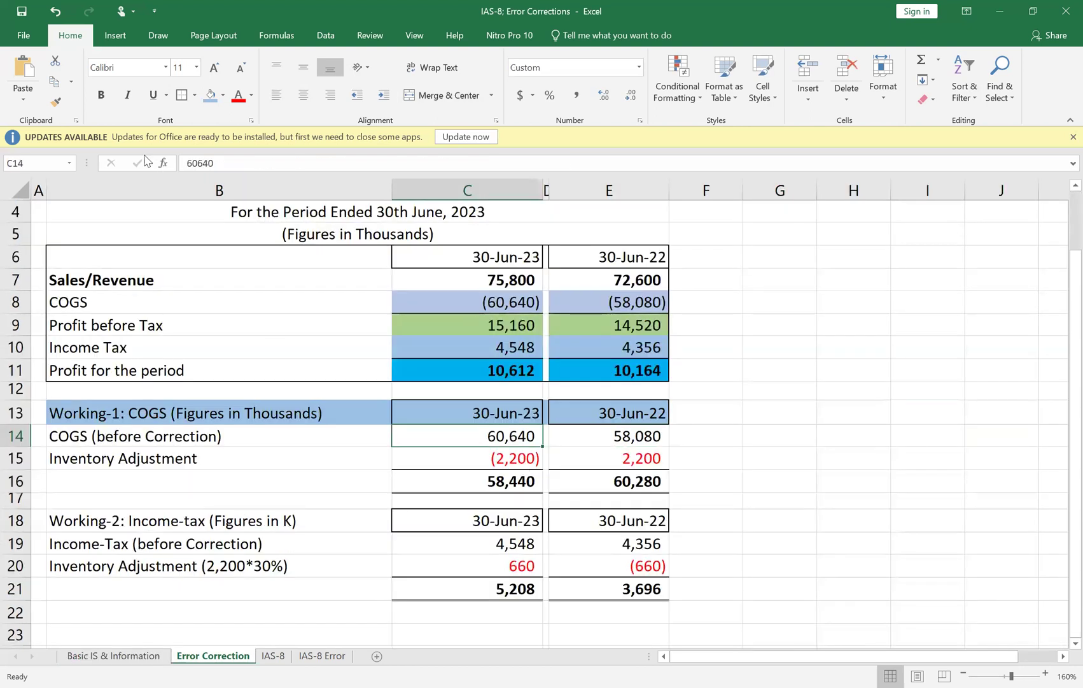
click(101, 94)
click(608, 435)
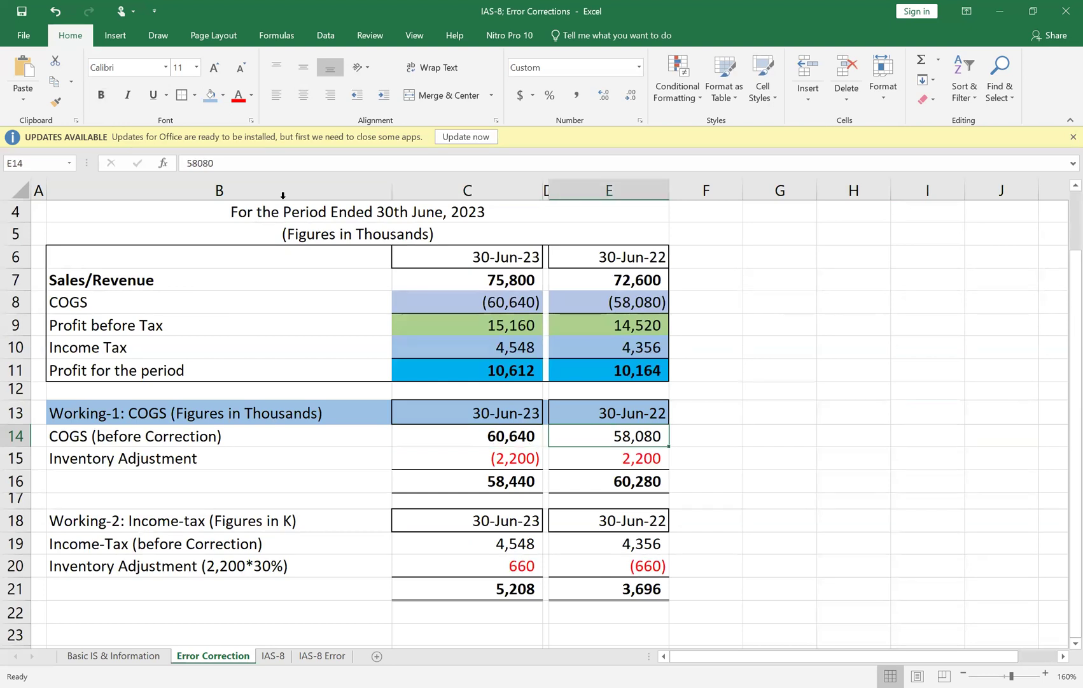
click(100, 95)
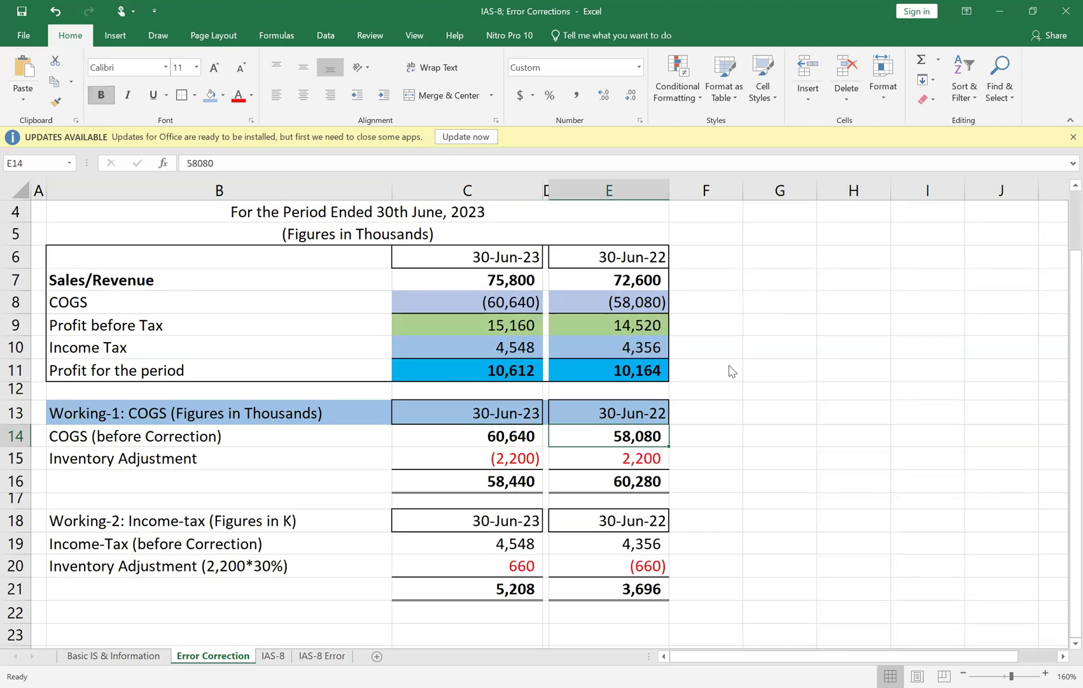
click(936, 434)
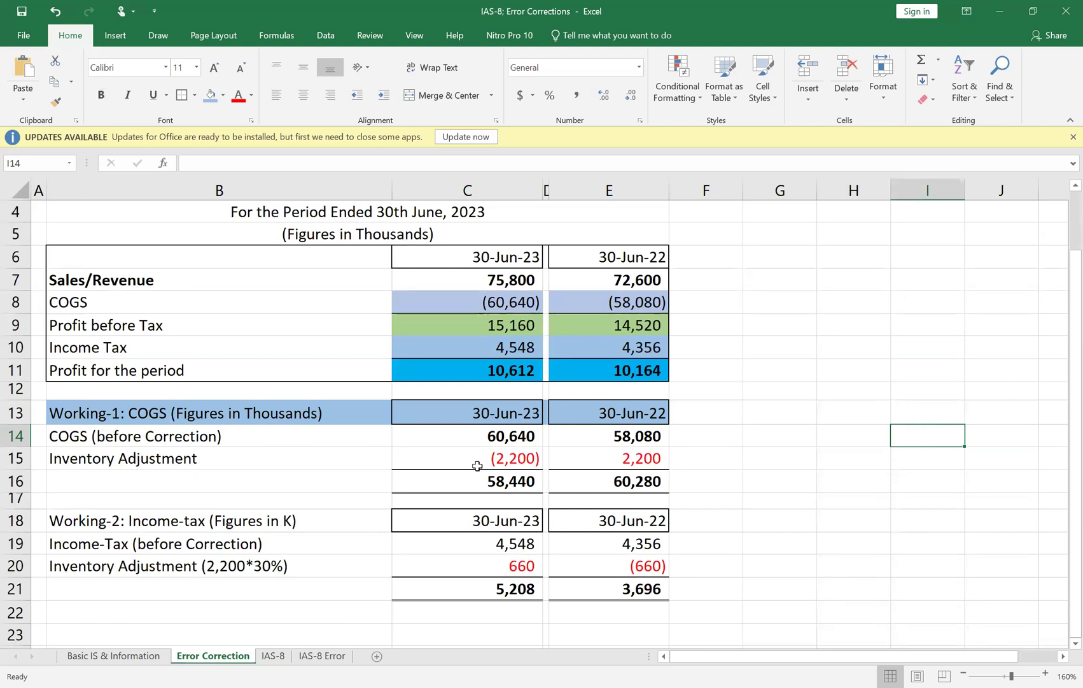
Bold the 30-Jun-22 inventory adjustment in Working-1, cell E15
click(618, 460)
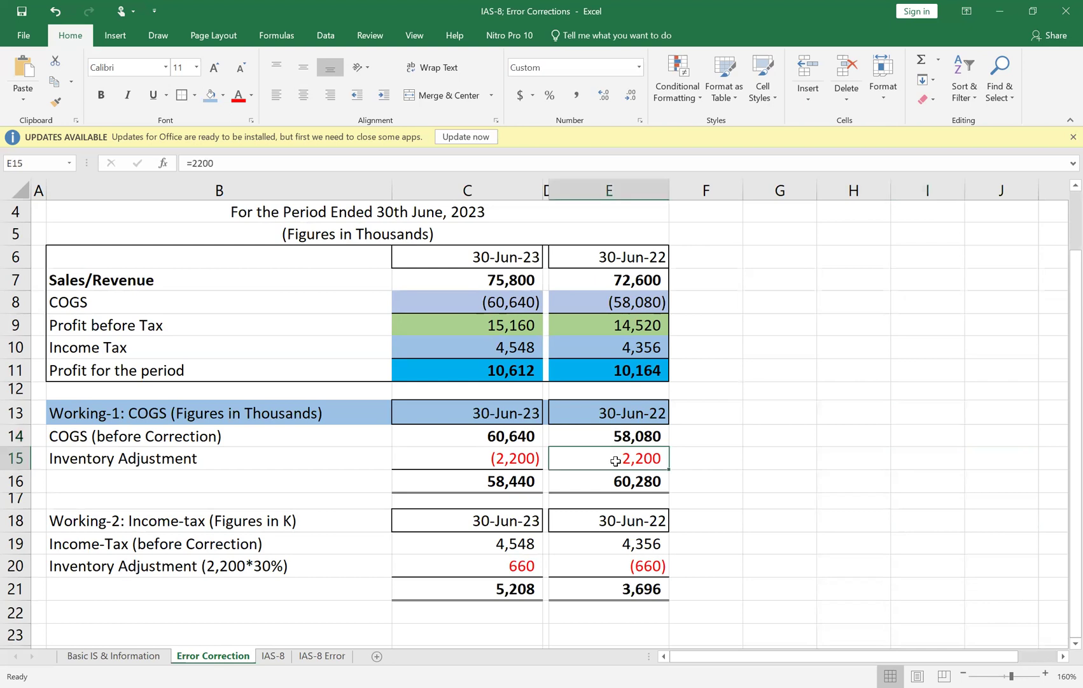
click(100, 96)
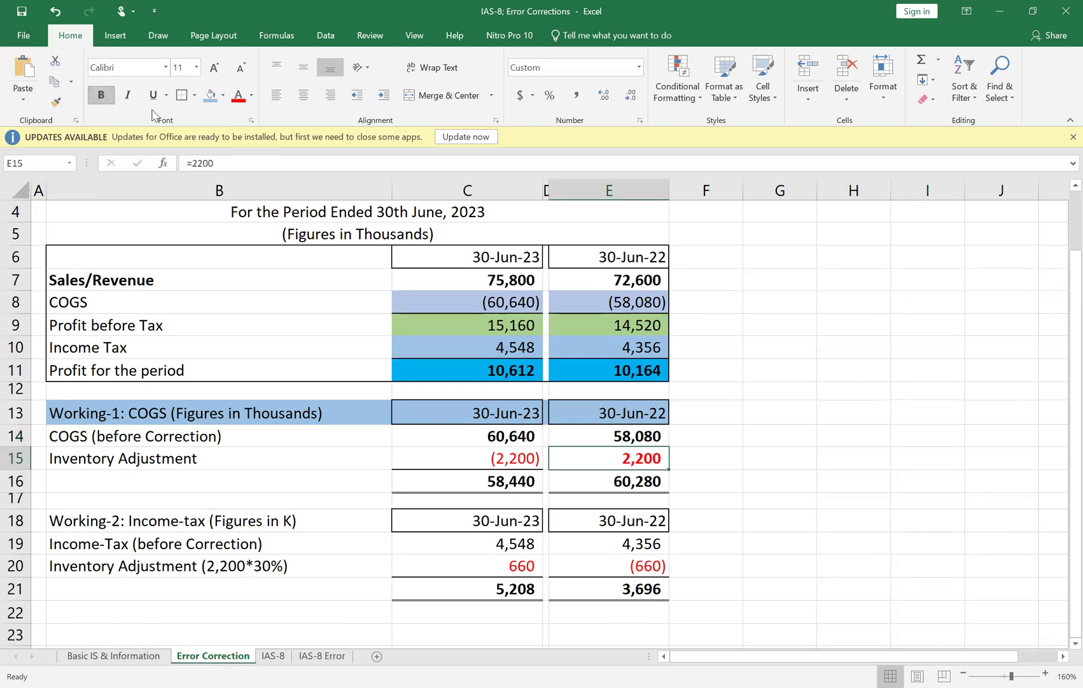
click(889, 500)
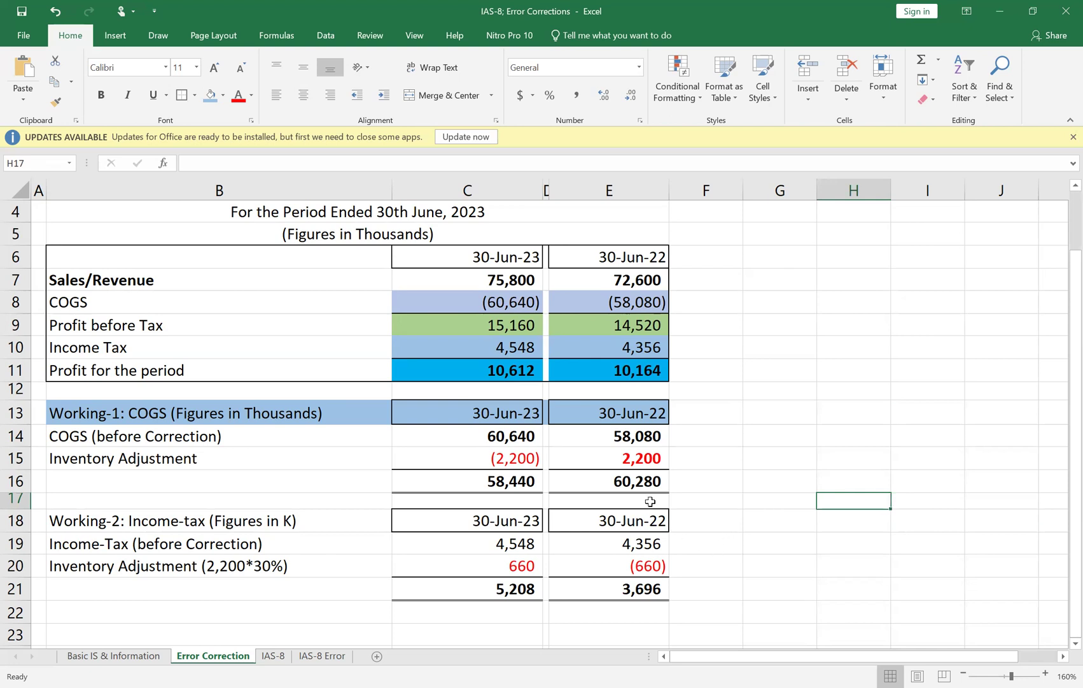
click(638, 458)
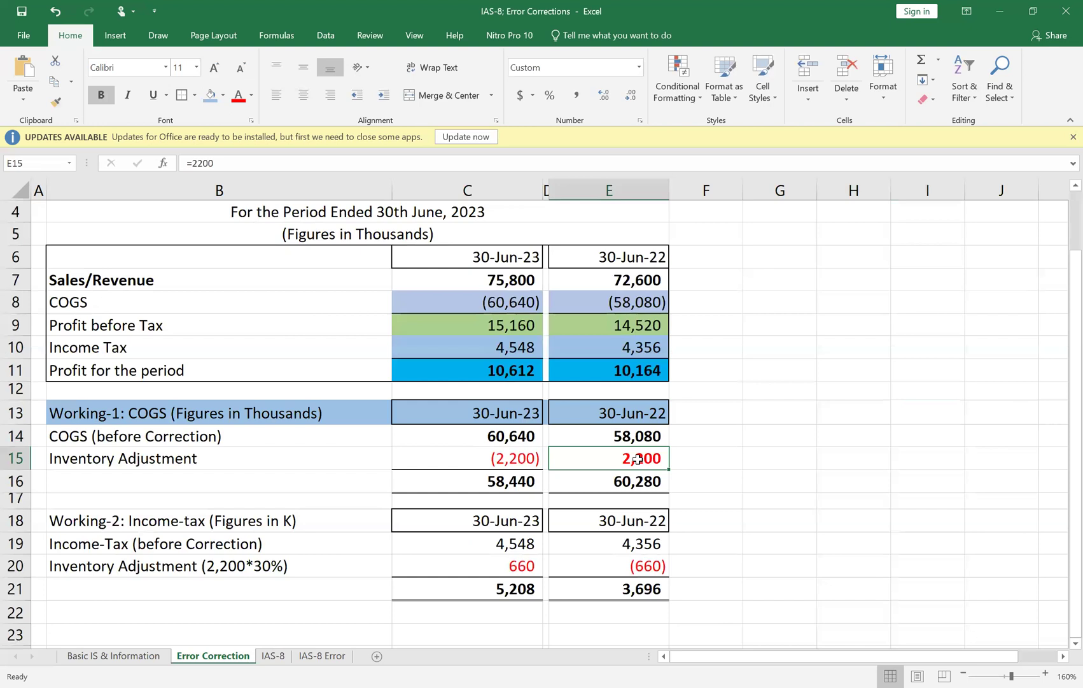
Bold the 30-Jun-23 inventory adjustment in Working-1, cell C15
click(847, 489)
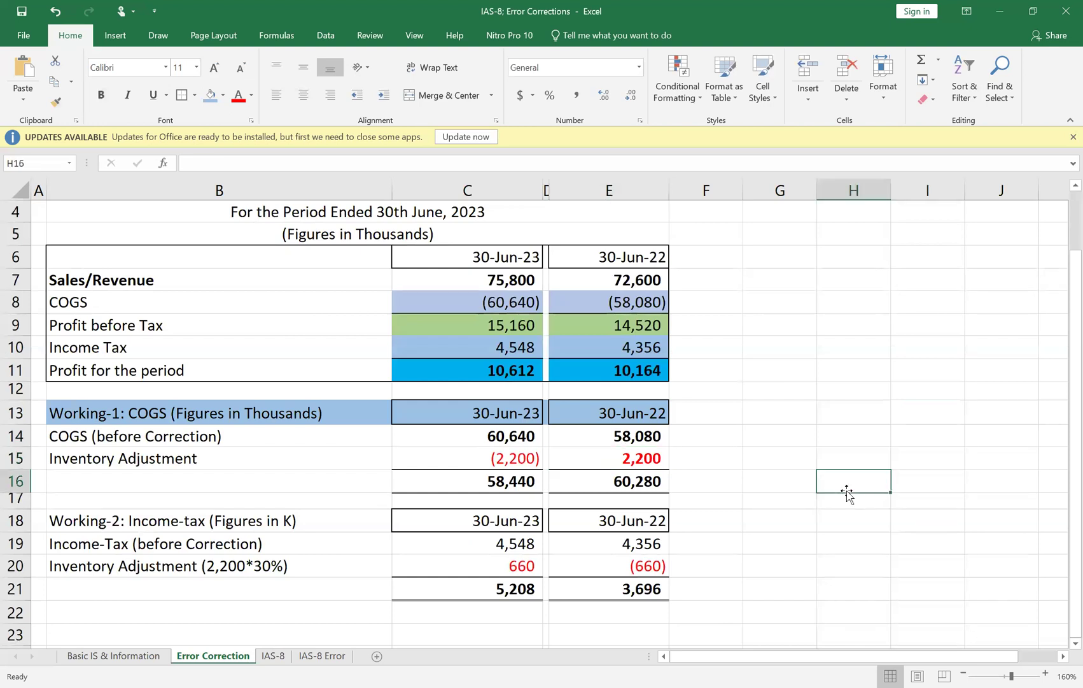
click(648, 457)
click(518, 457)
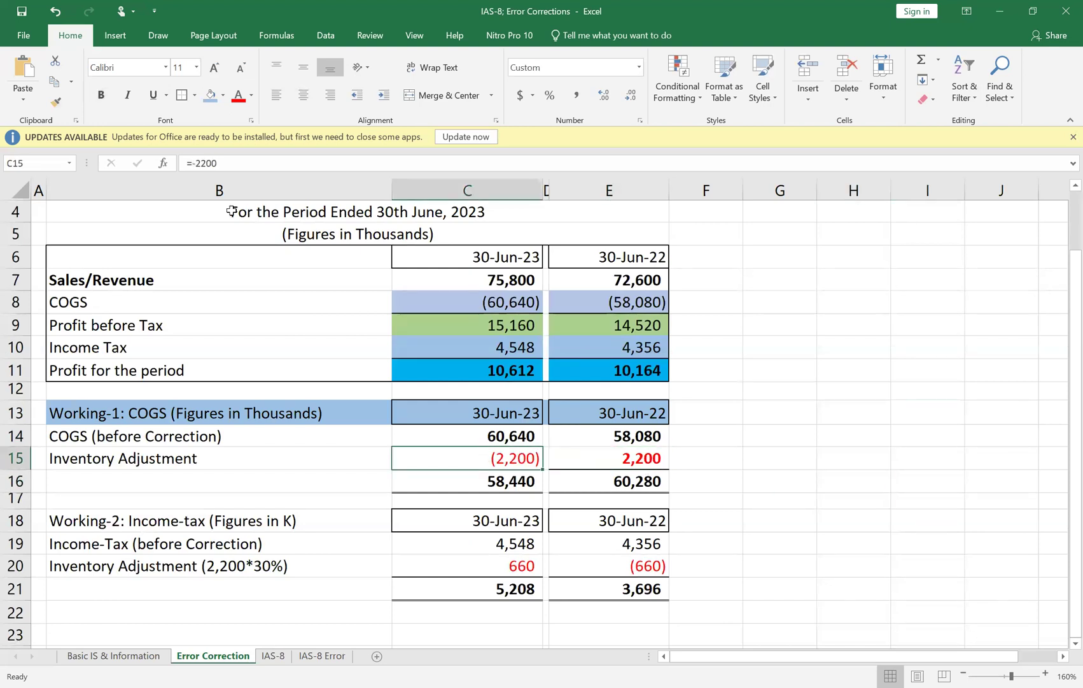
click(101, 95)
click(884, 516)
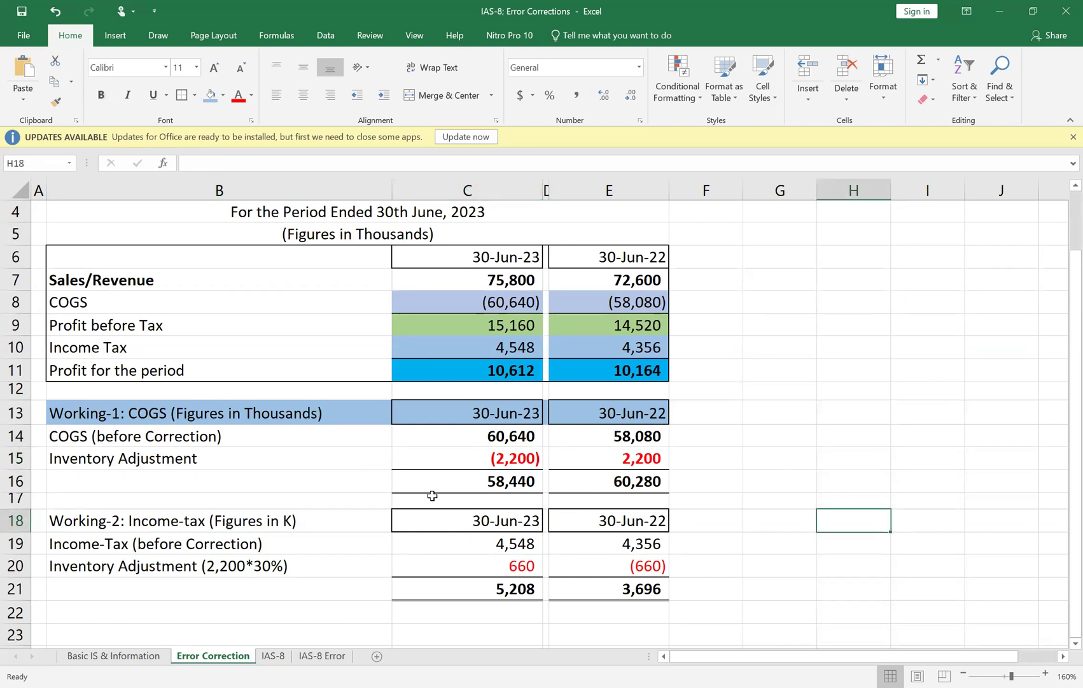
Label the total row of Working-1, cell B16, as "COGS- After Adjustment"
click(516, 480)
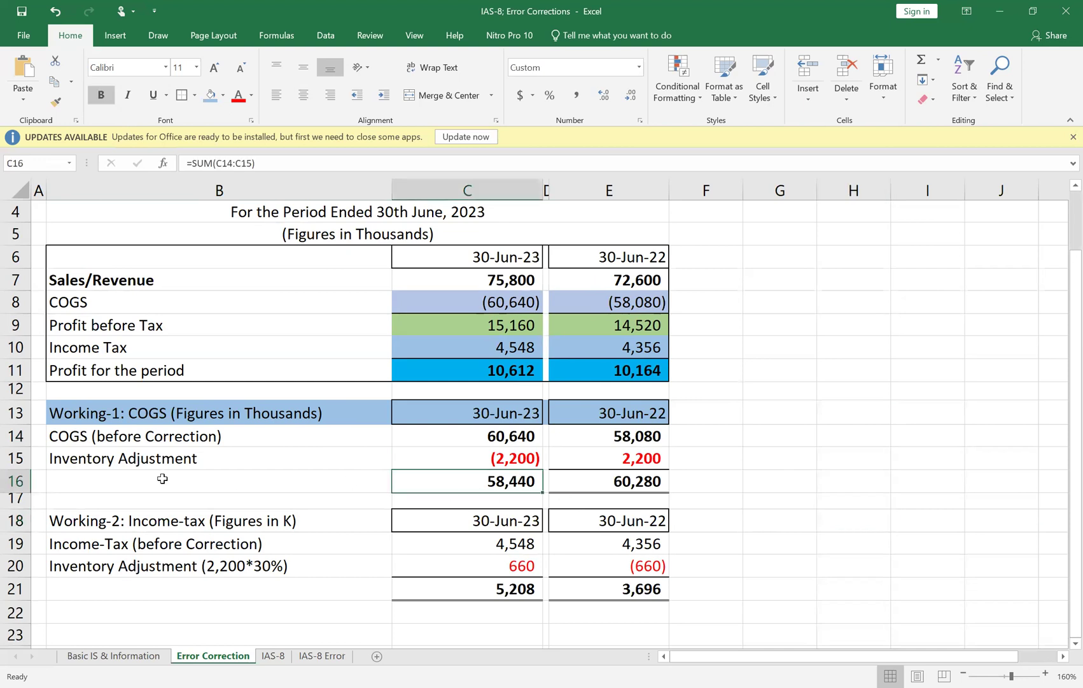
click(162, 478)
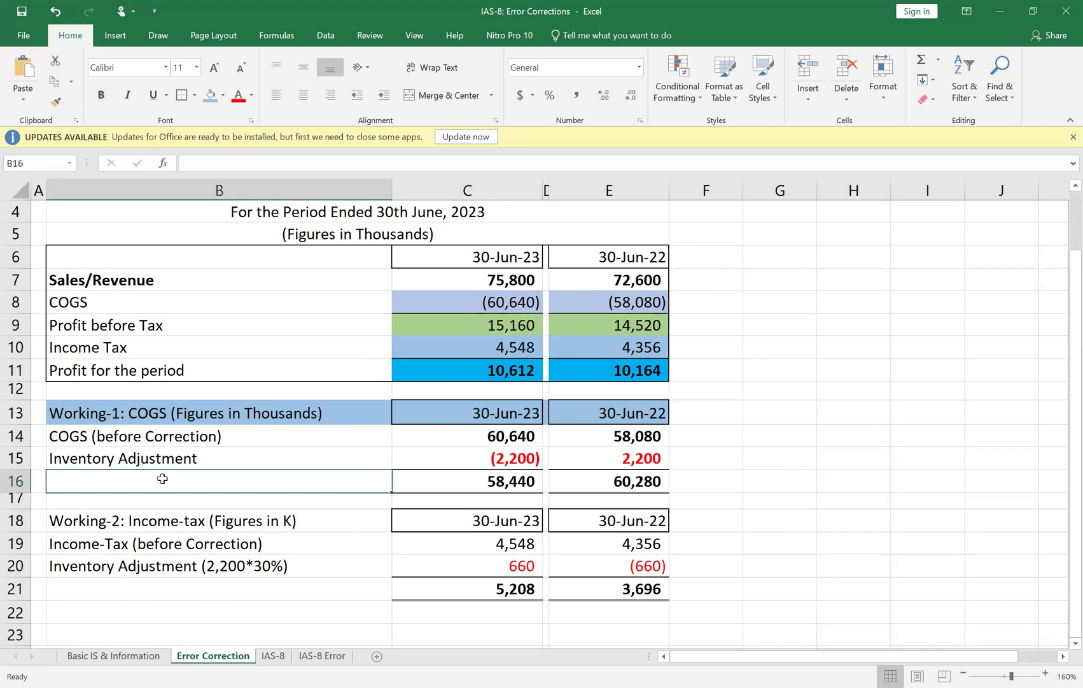
text(CO)
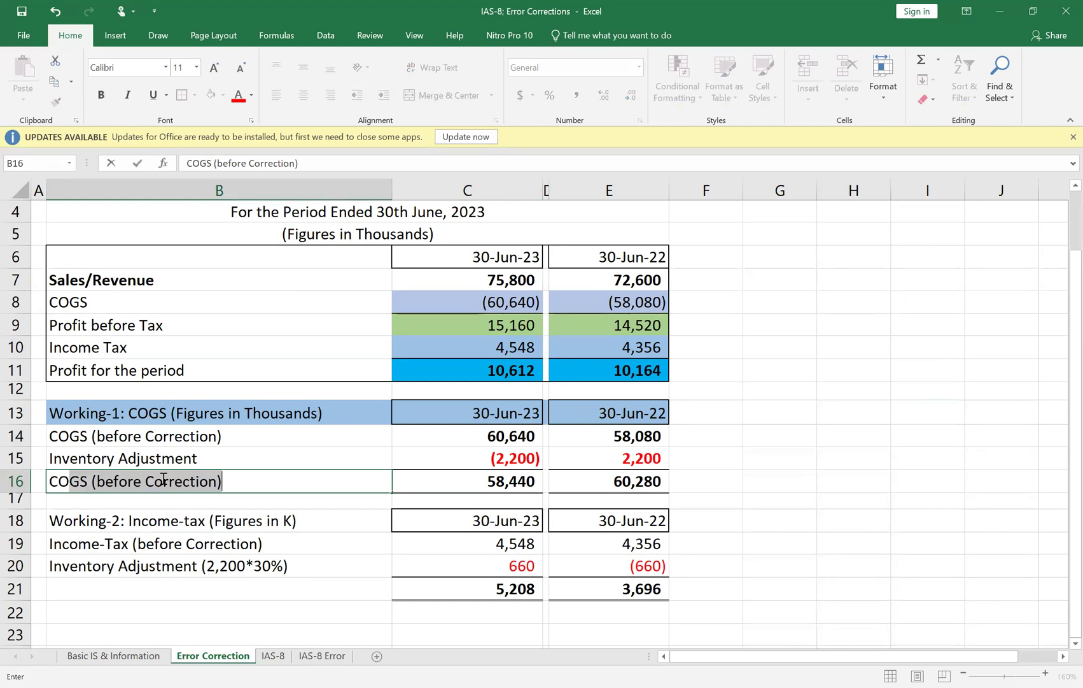
key(Tab)
click(140, 480)
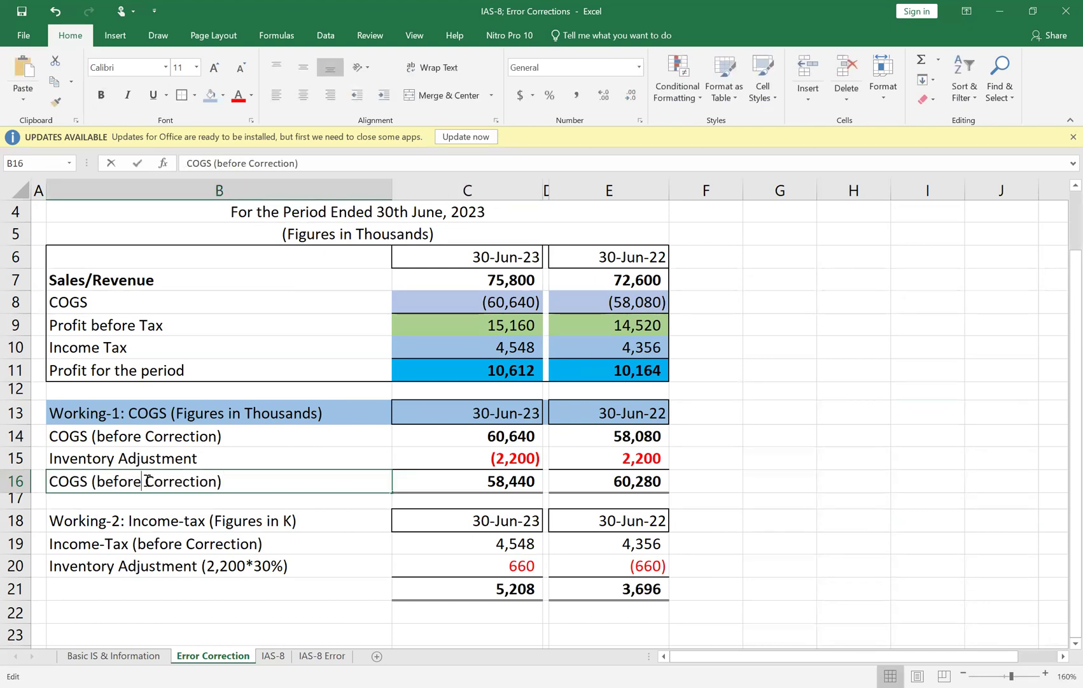
key(F2)
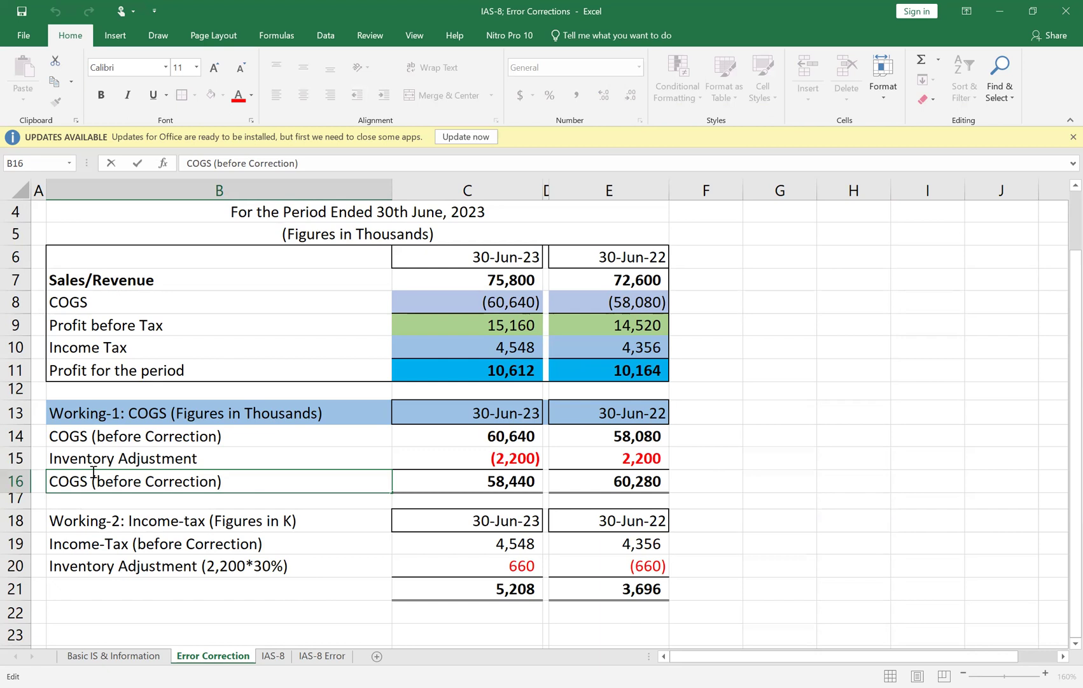
key(BackSpace)
key(BackSpace)
key(BackSpace)
key(BackSpace)
key(BackSpace)
key(BackSpace)
key(BackSpace)
key(BackSpace)
key(BackSpace)
key(BackSpace)
key(BackSpace)
key(BackSpace)
key(BackSpace)
key(BackSpace)
key(BackSpace)
key(BackSpace)
key(BackSpace)
key(BackSpace)
key(BackSpace)
key(BackSpace)
text(- After Adj)
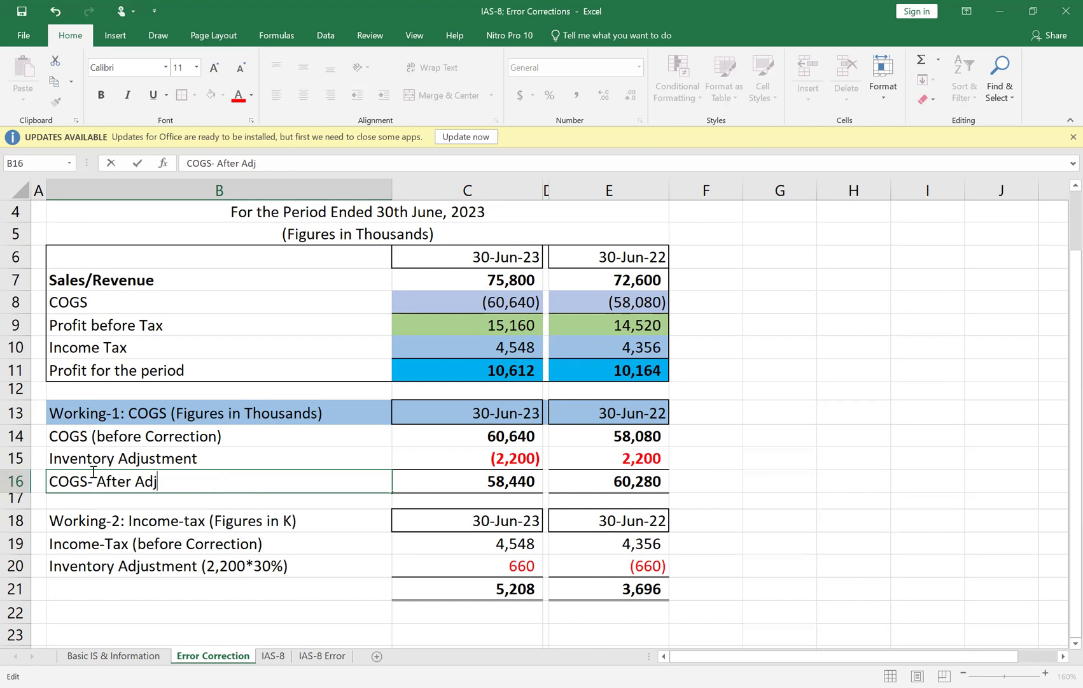
text(ustment)
click(703, 481)
Fill the 30-Jun-23 COGS after adjustment in Working-1, cell C16, with orange
click(484, 481)
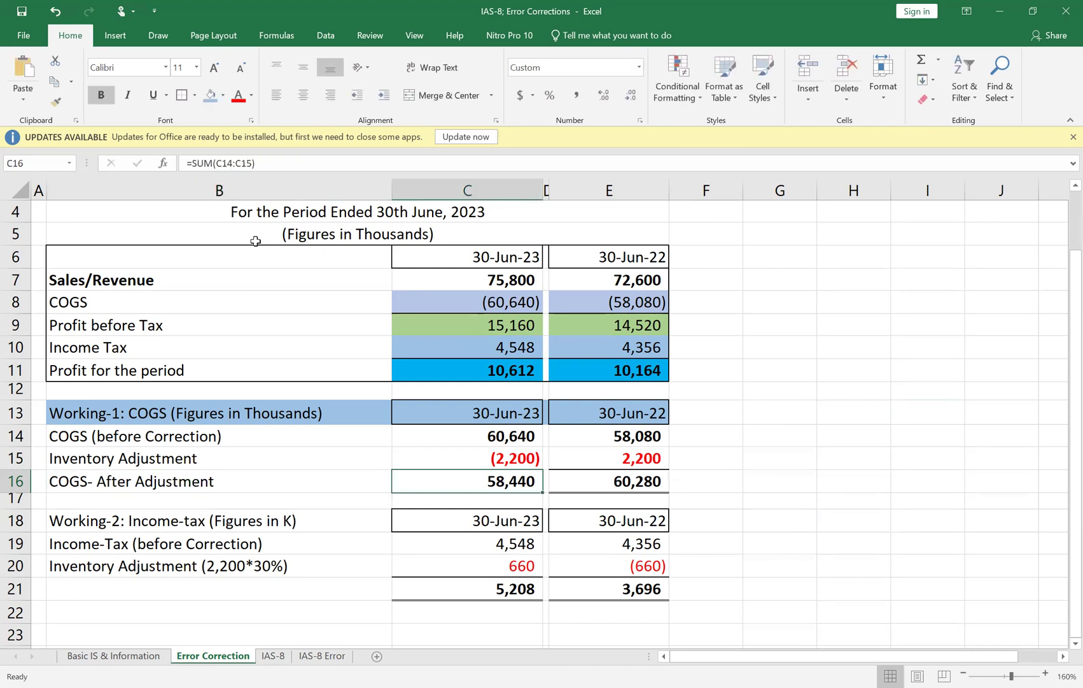
click(238, 94)
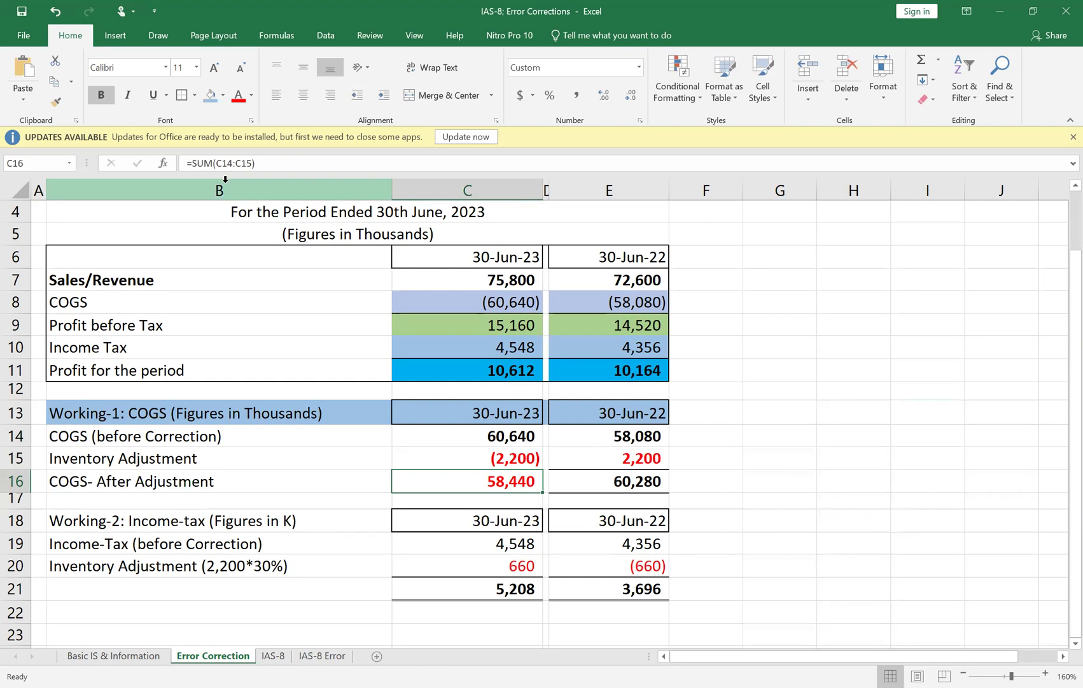
click(56, 10)
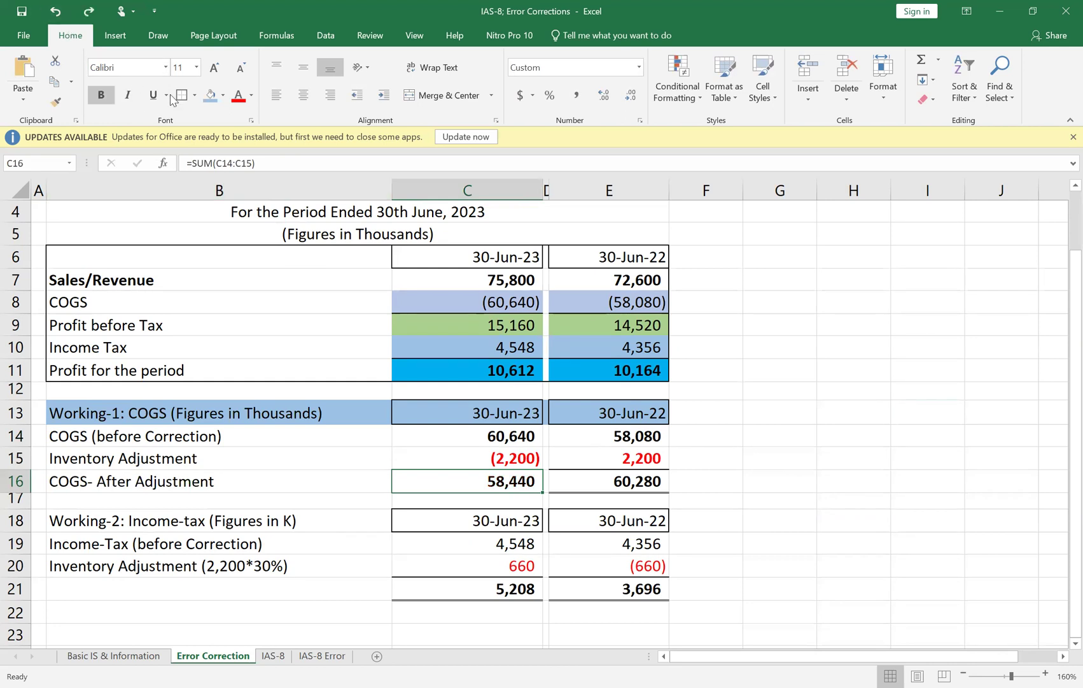
click(222, 97)
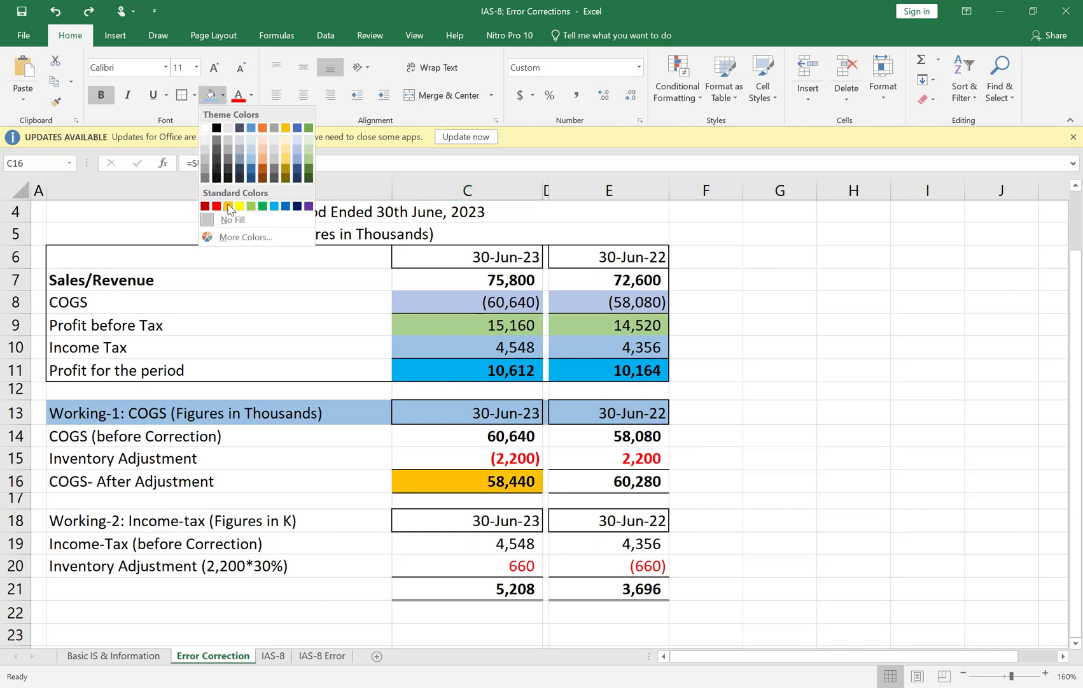
click(228, 207)
key(Right)
key(Right)
key(Right)
key(Right)
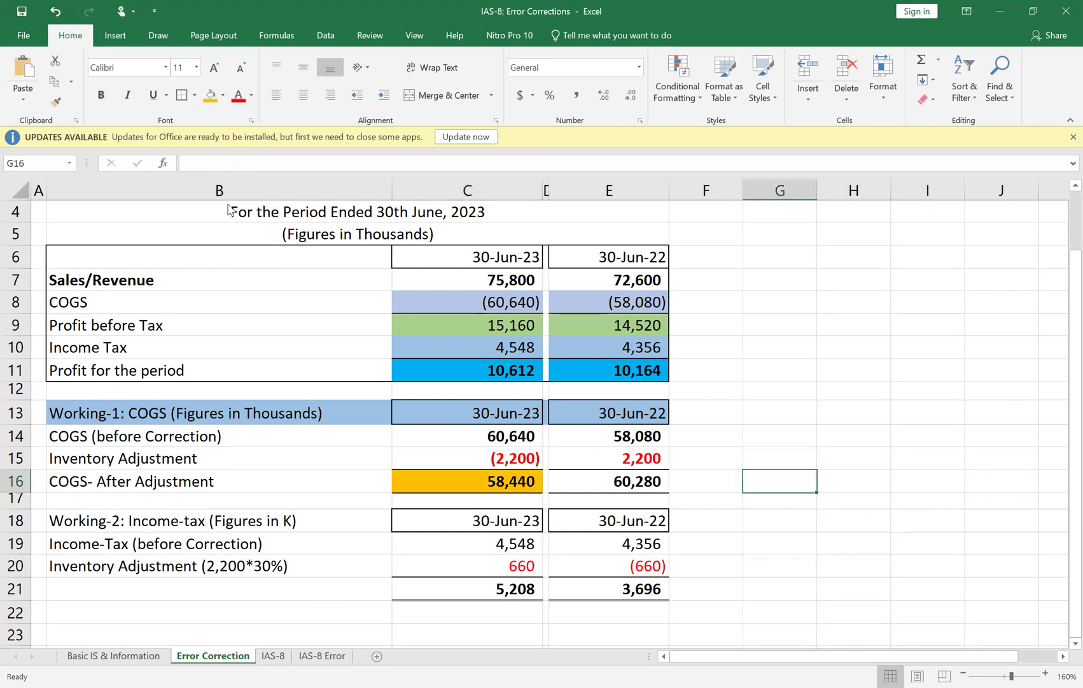
Compare the COGS after adjustment in Working-1 with the income statement's COGS for both years, cells C8 and E8
key(Left)
key(Left)
key(Left)
key(Left)
key(Up)
key(Up)
key(Up)
key(Up)
key(Up)
key(Up)
key(Up)
key(Up)
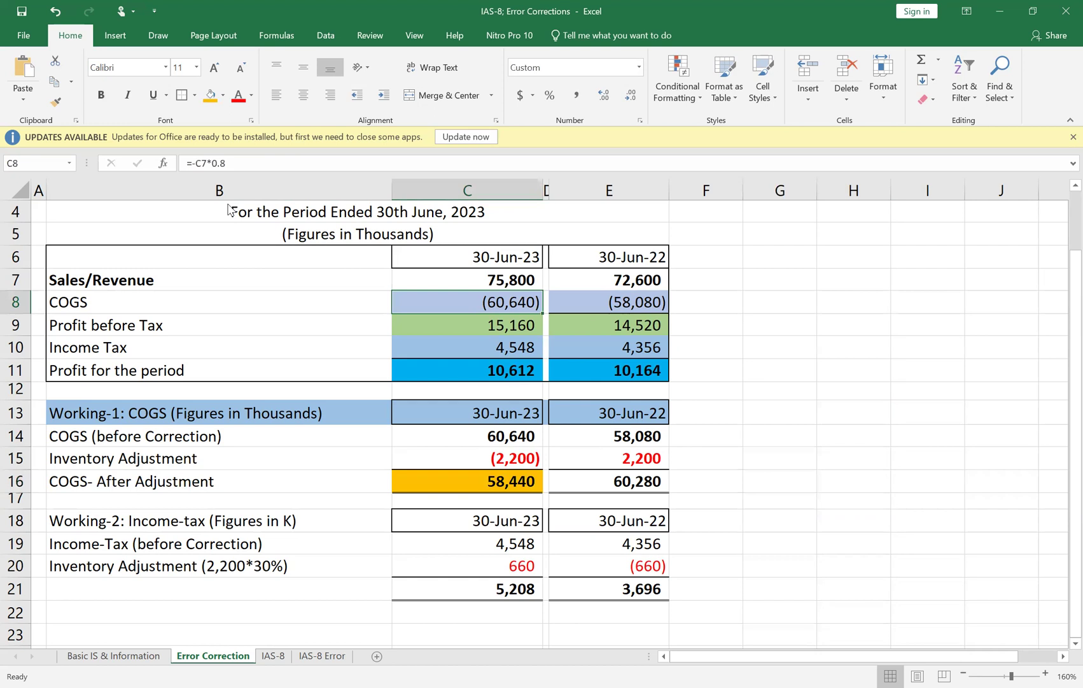
click(532, 481)
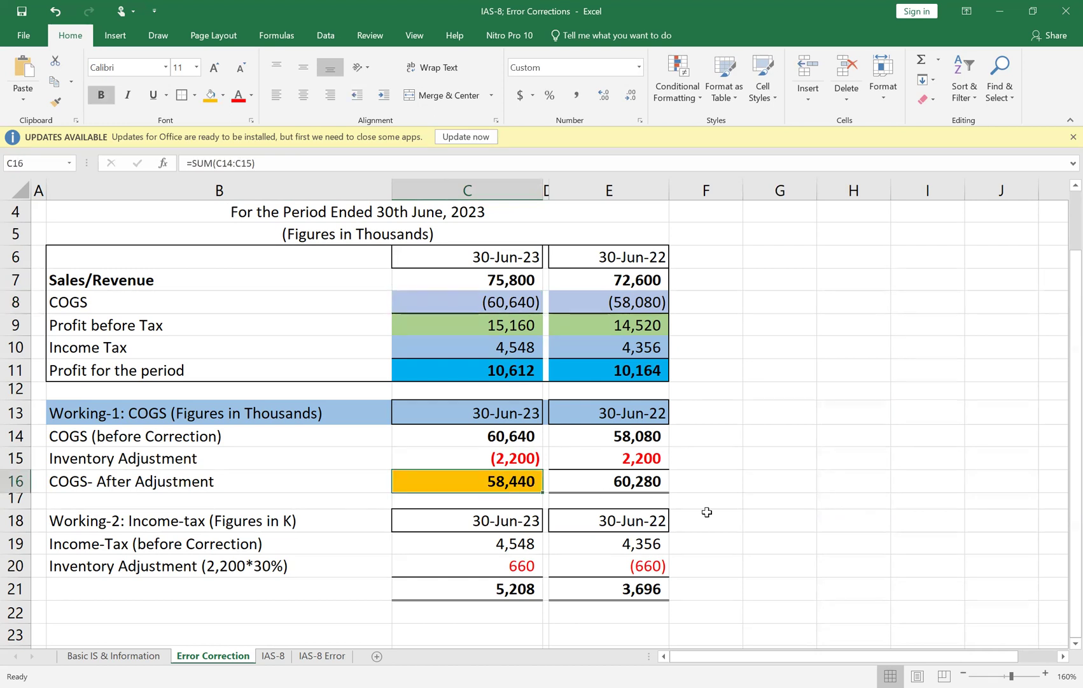
key(Right)
key(Right)
key(Up)
key(Up)
key(Up)
key(Up)
key(Up)
key(Up)
key(Up)
key(Up)
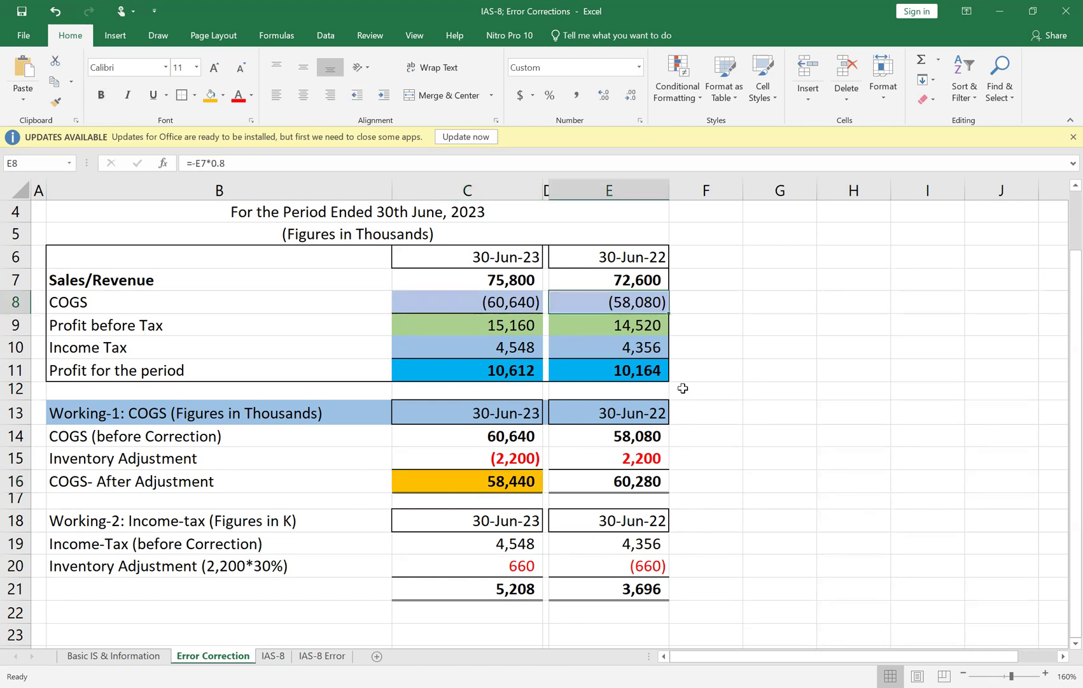
Fill the 30-Jun-22 COGS after adjustment in Working-1, cell E16, with the same orange
click(640, 484)
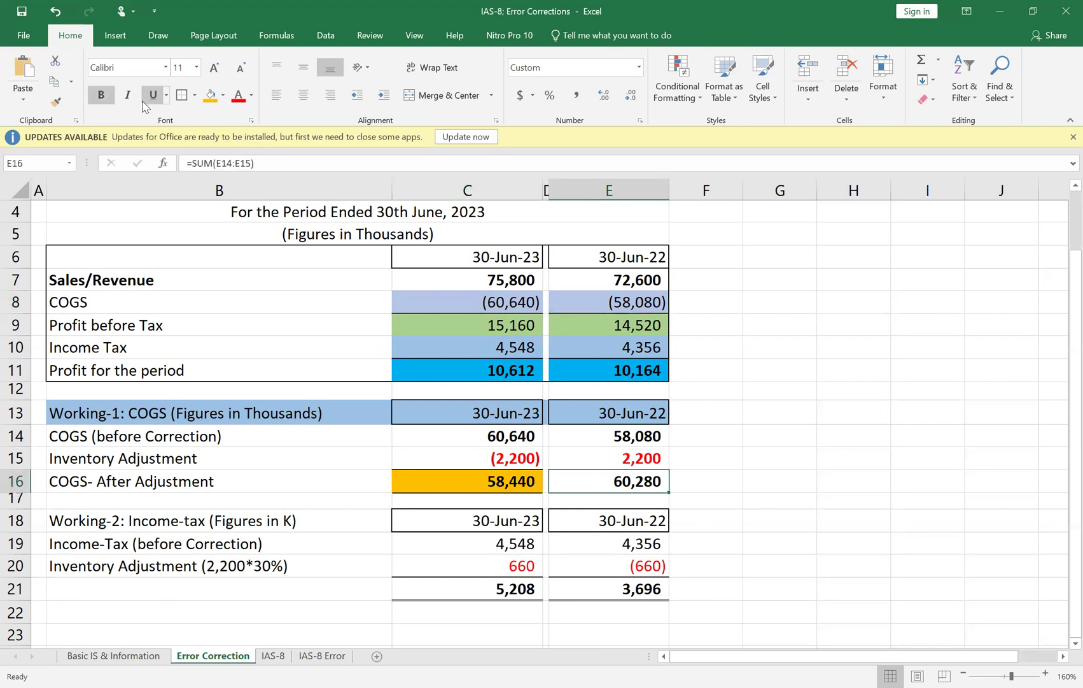
click(211, 96)
click(797, 434)
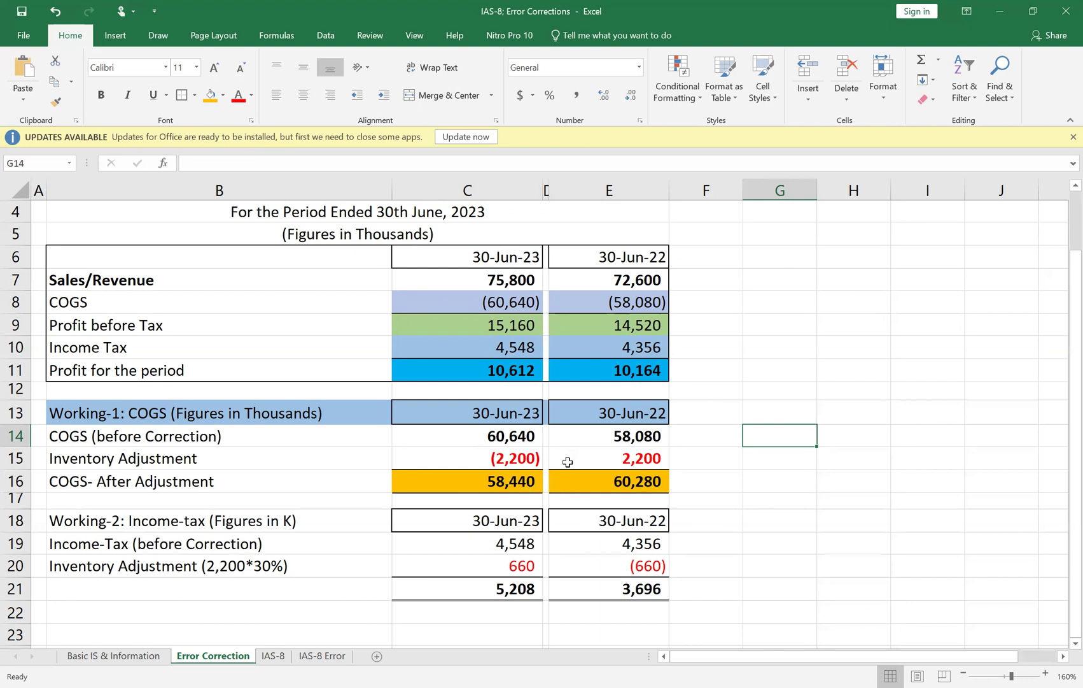
Replace the 30-Jun-23 COGS formula in cell C8 with a link to the adjusted COGS, =C16
key(Left)
key(Left)
key(Left)
key(Left)
key(Up)
key(Up)
key(Up)
key(Up)
key(Up)
key(Up)
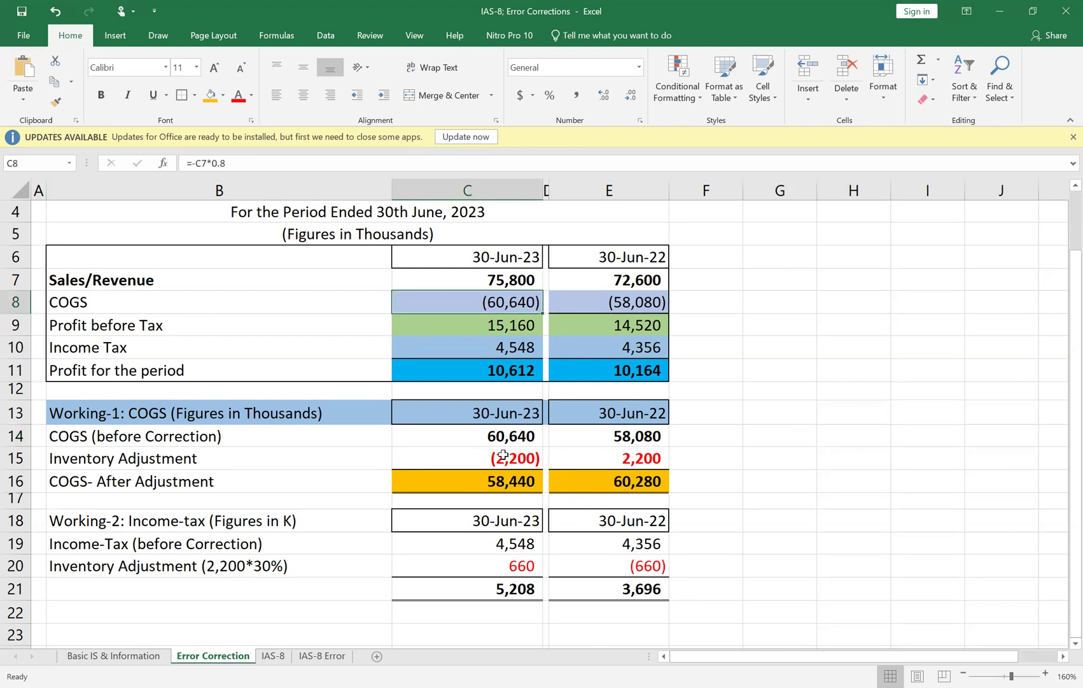
key(F2)
key(Delete)
key(Delete)
key(Delete)
key(Delete)
key(Delete)
key(Delete)
key(Delete)
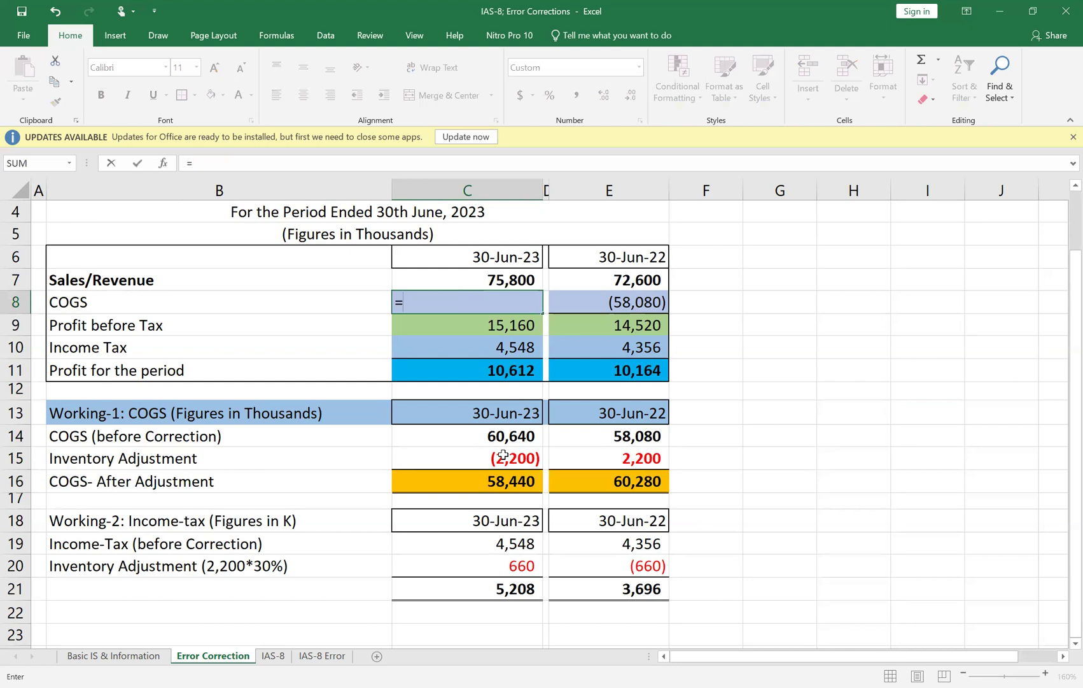
click(464, 480)
key(Return)
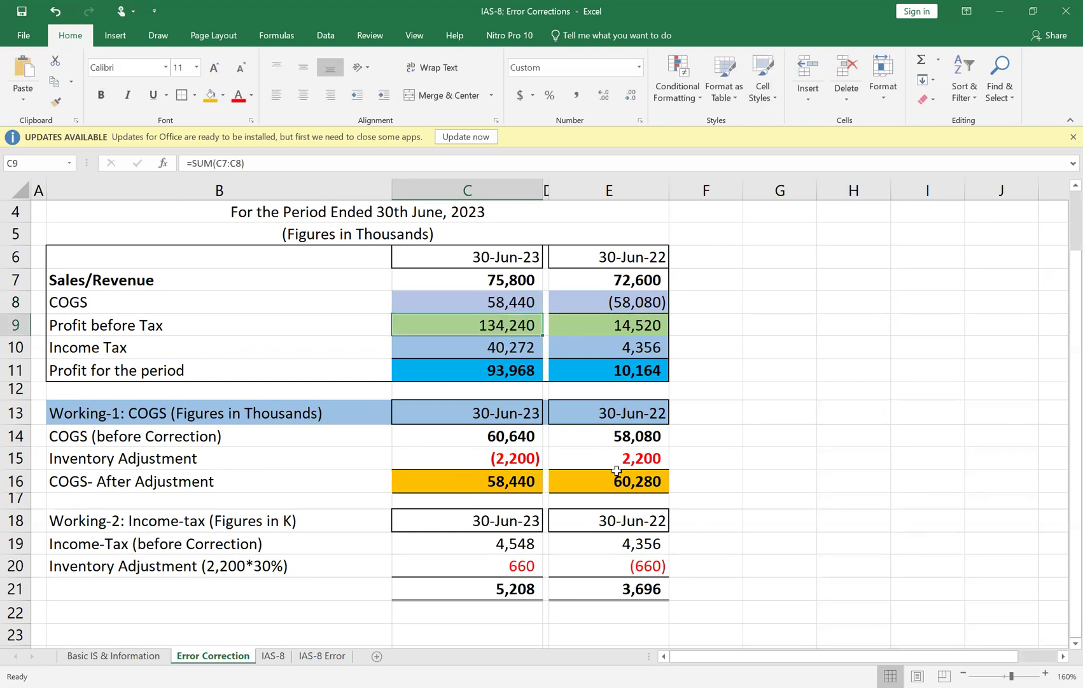
Replace the 30-Jun-22 COGS formula in cell E8 with a link to the adjusted COGS, =E16
key(Up)
key(Right)
key(Right)
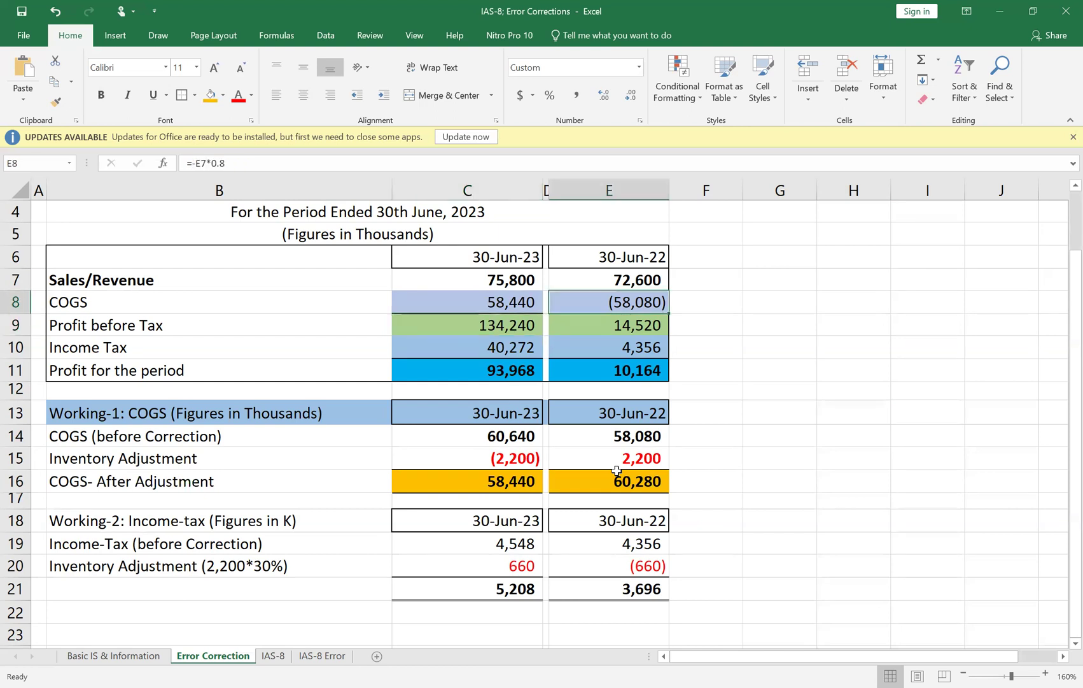
text(=)
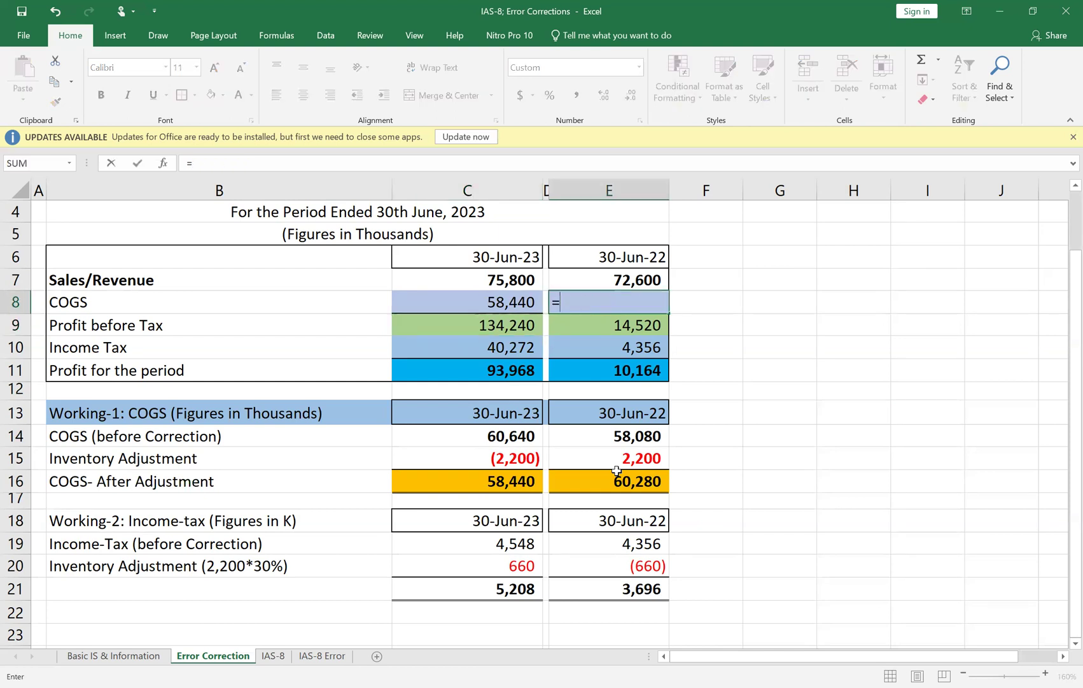
click(639, 483)
key(Return)
click(810, 448)
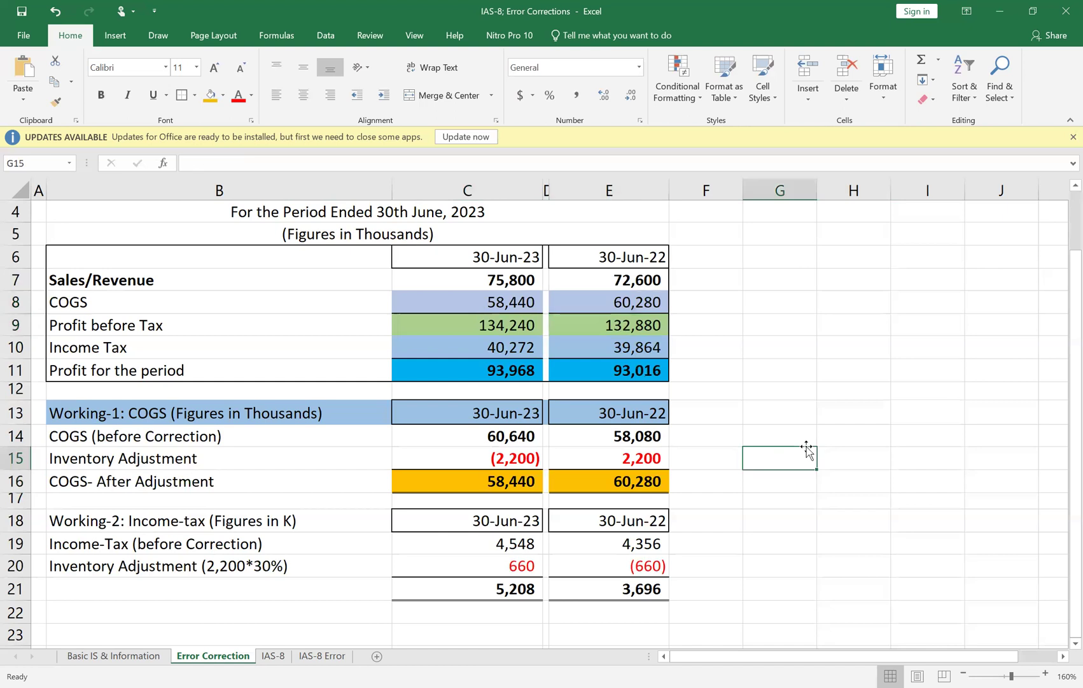
Make the linked 30-Jun-23 COGS in cell C8 negative with the formula =-C16
key(Left)
key(Left)
key(Left)
key(Left)
key(Up)
key(Up)
key(Up)
key(Up)
key(Up)
key(Up)
key(Up)
key(F2)
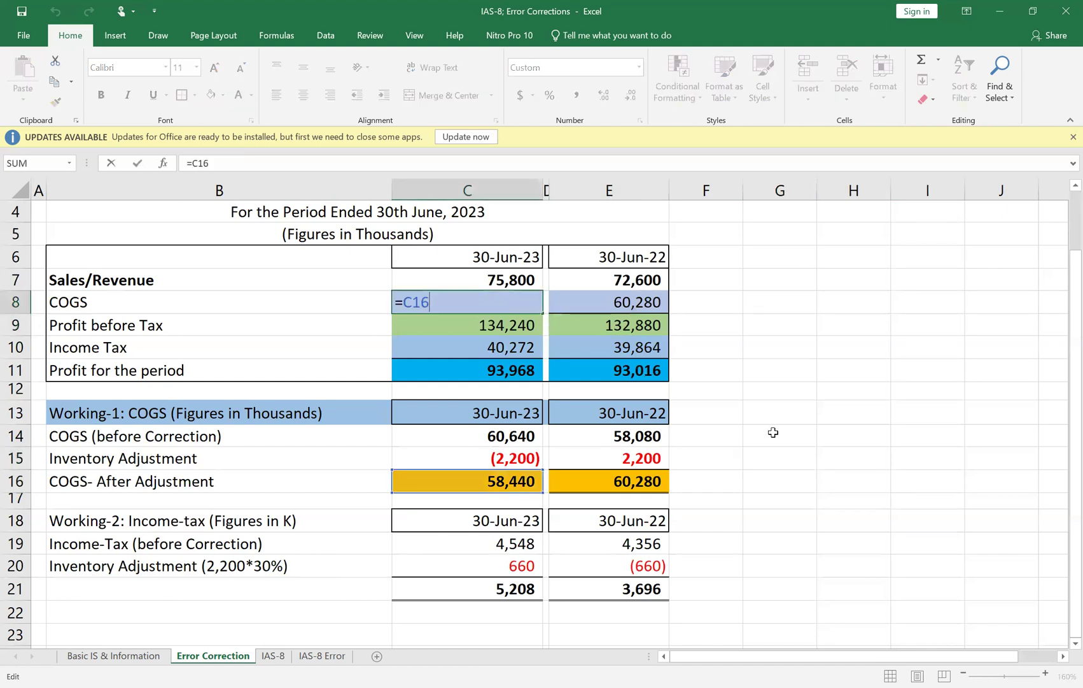
key(Left)
key(Left)
key(Left)
text(-)
click(800, 331)
key(BackSpace)
key(BackSpace)
key(Return)
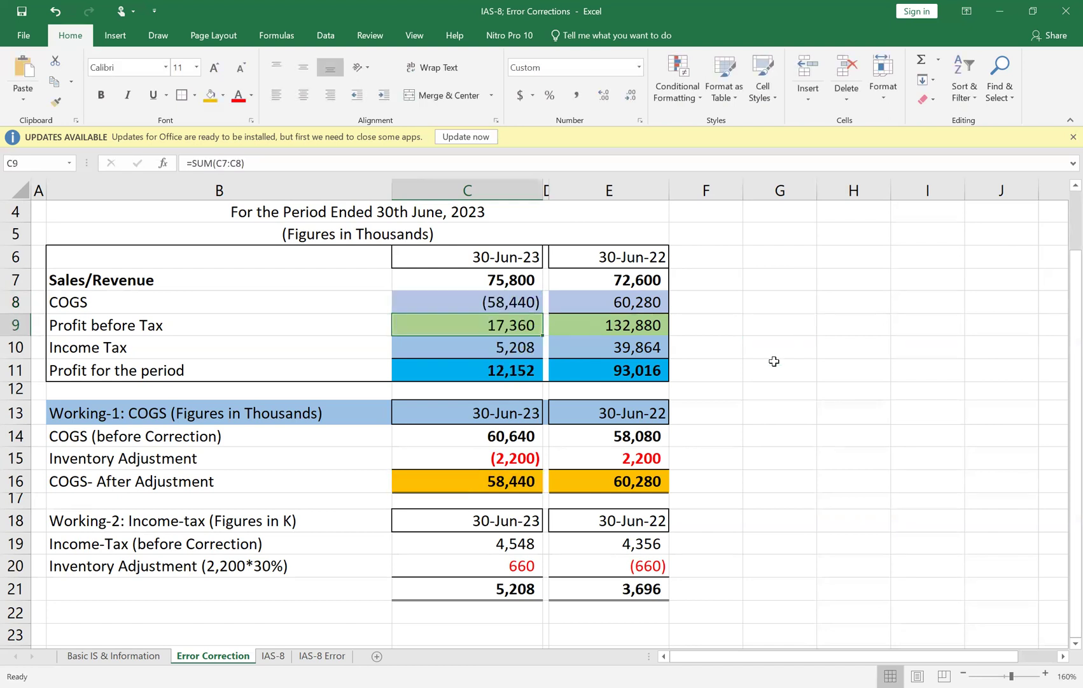
Make the linked 30-Jun-22 COGS in cell E8 negative with the formula =-E16
click(774, 362)
key(Up)
key(Up)
key(Up)
key(Left)
key(Left)
key(F2)
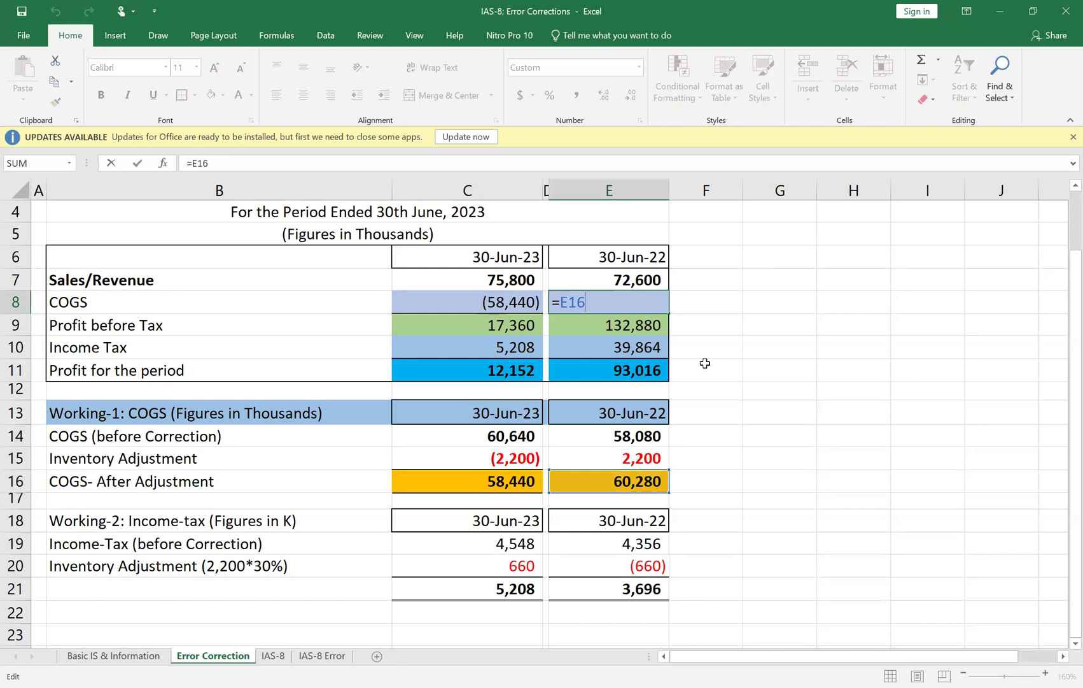
key(Left)
key(Left)
key(Left)
text(-)
key(Return)
click(913, 404)
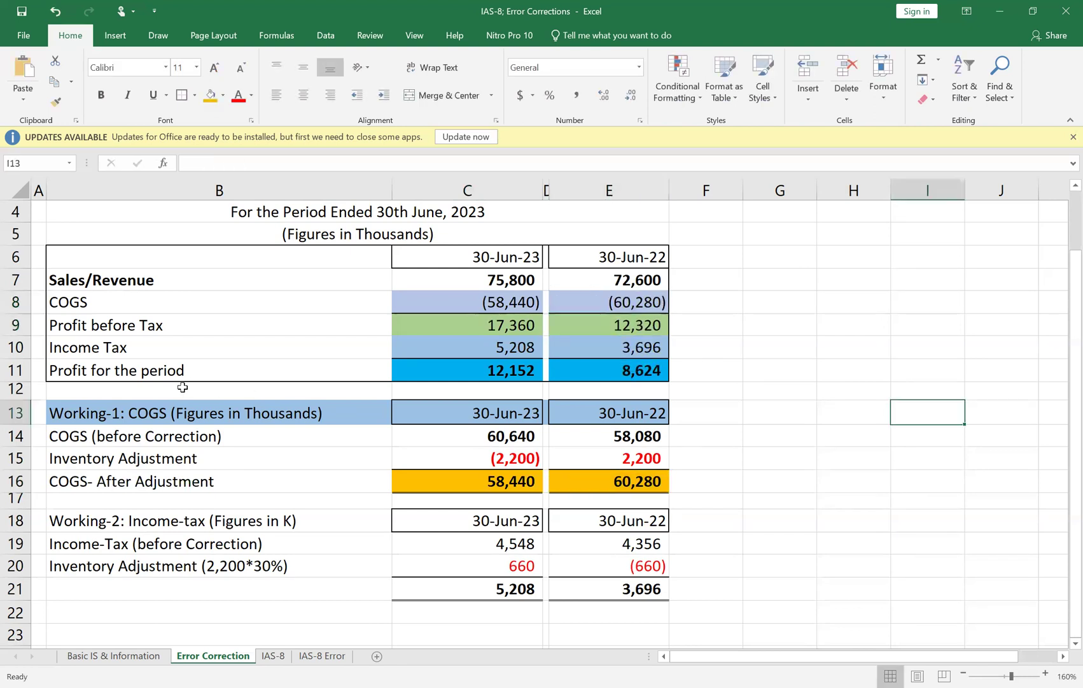
Rename the income statement's COGS label in cell B8 to "COGS (after correction)"
click(110, 298)
key(F2)
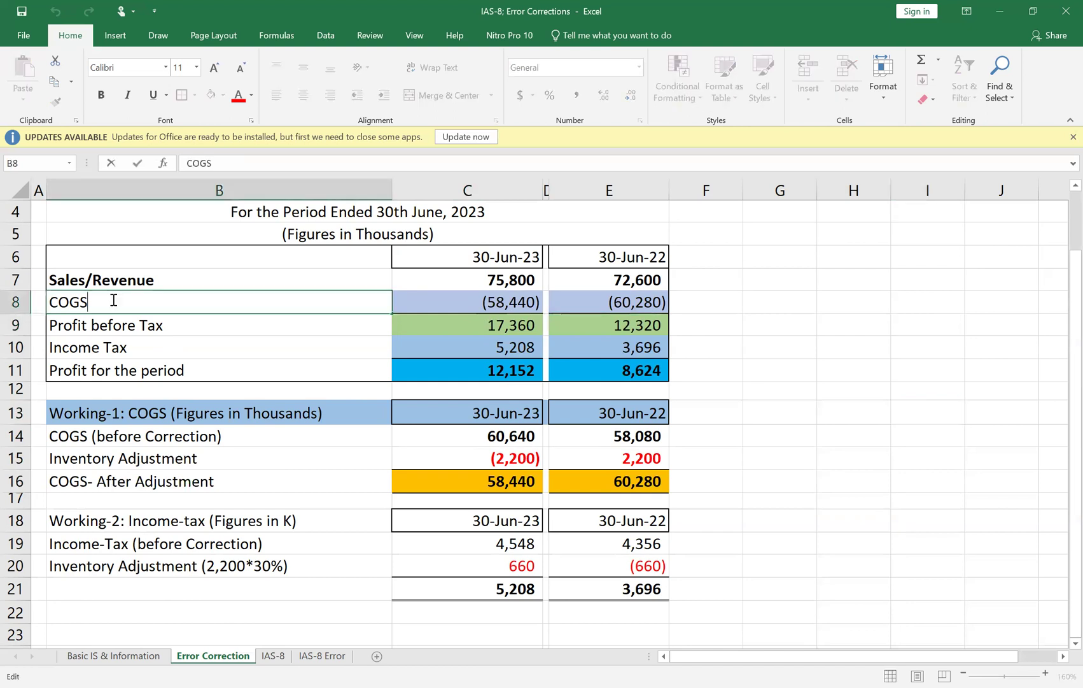
text((after c)
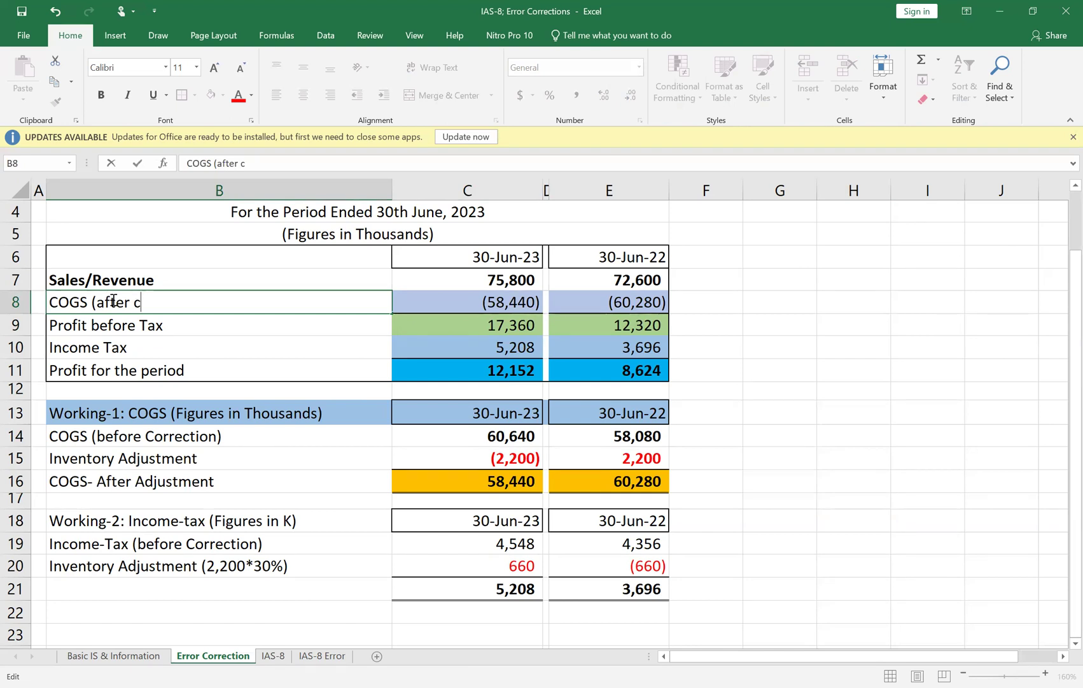
text(orrection))
click(803, 375)
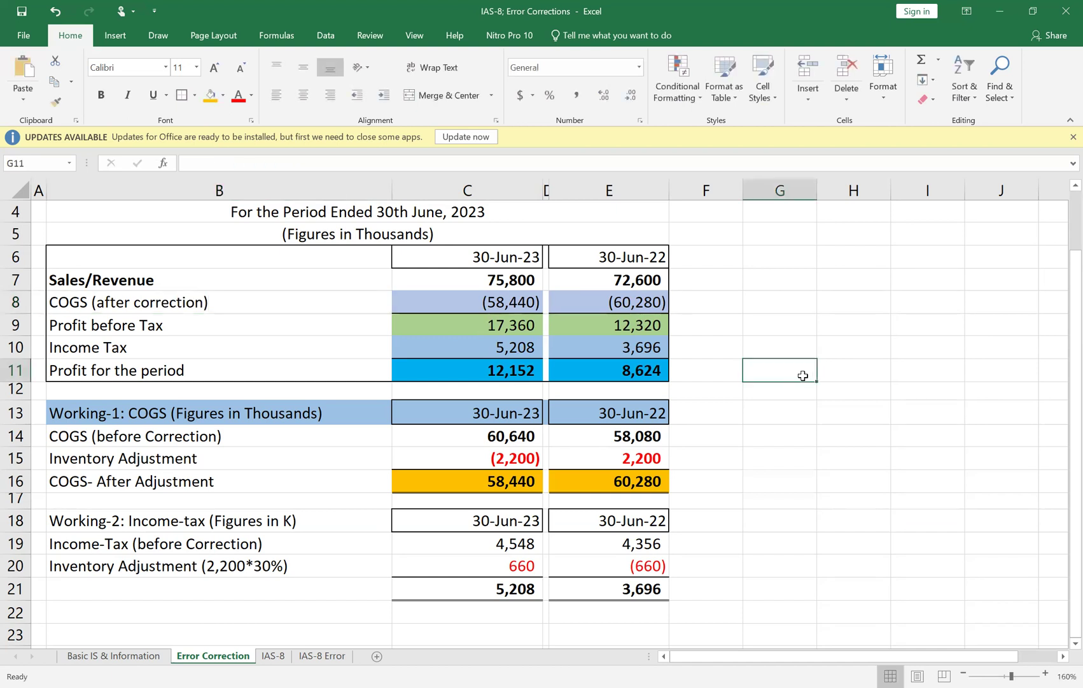
Check the corrected 30-Jun-23 COGS formula in the income statement, cell C8
key(Left)
key(Left)
key(Left)
key(Left)
key(Up)
key(Up)
key(Up)
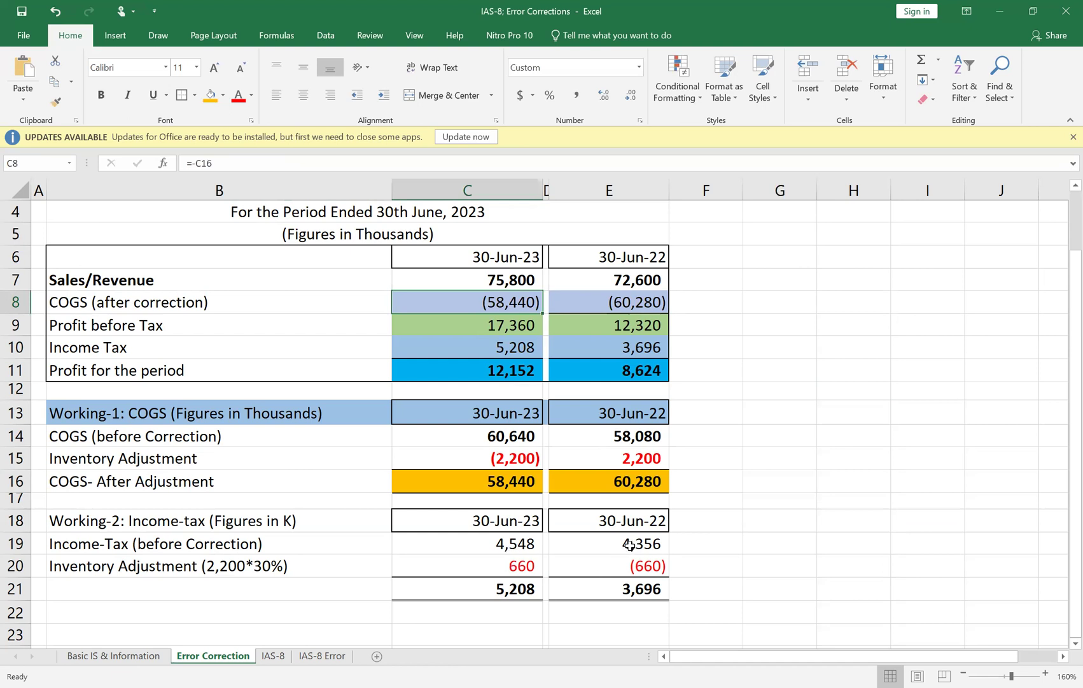
Compare the draft income tax on the Basic IS & Information sheet with the before-correction tax in cells C19 and E19 of Error Correction
click(134, 657)
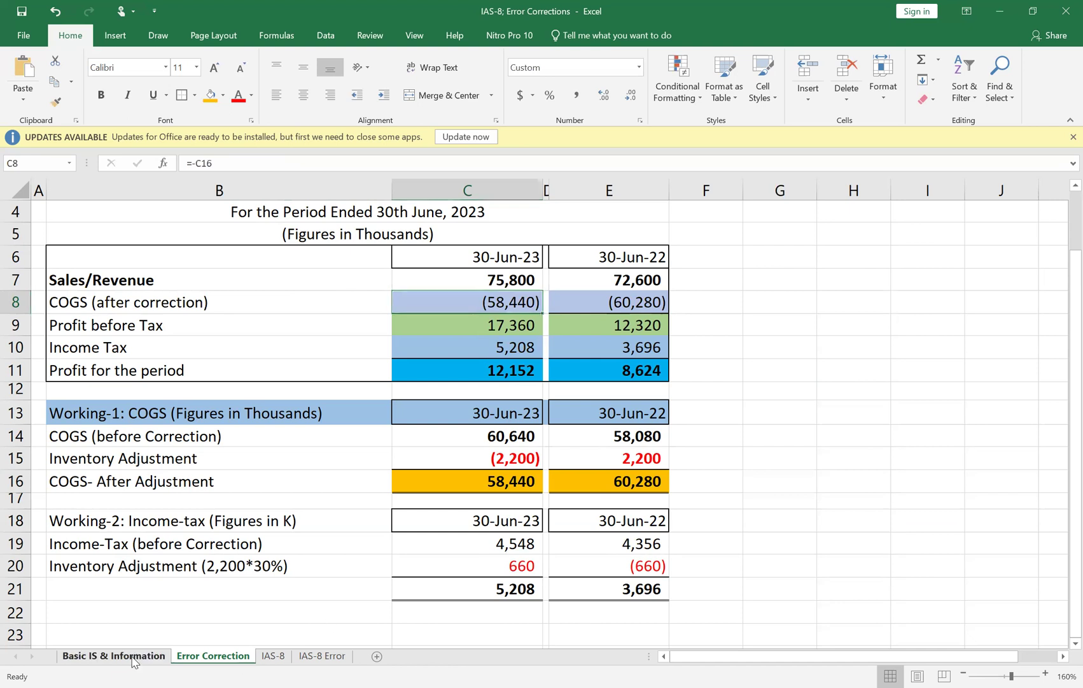
click(445, 422)
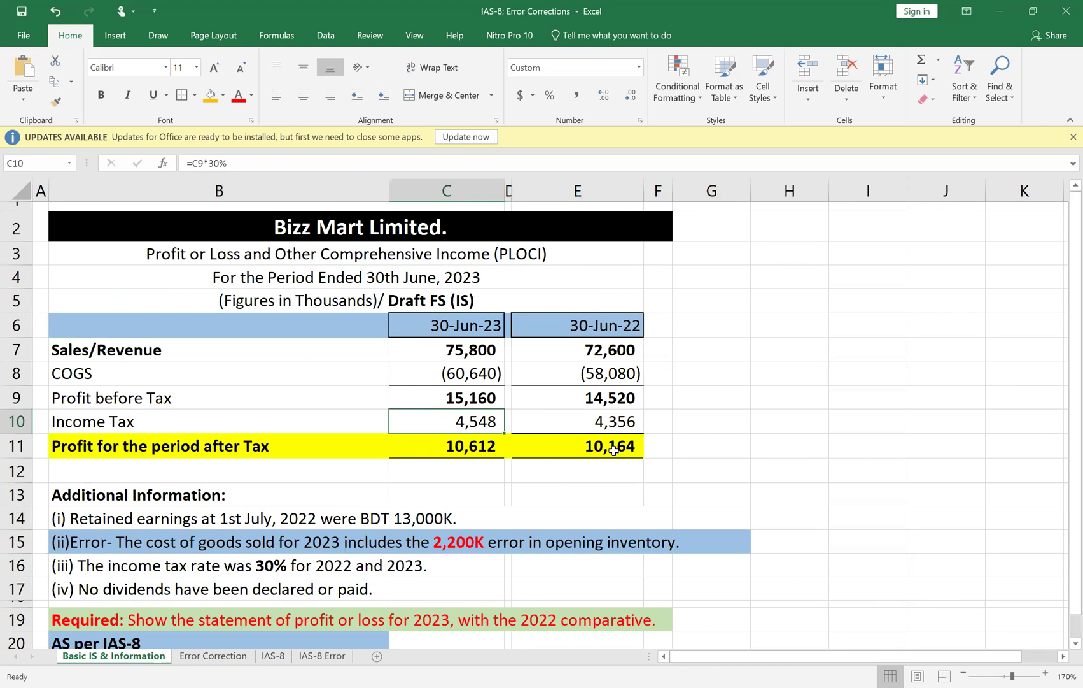
click(211, 656)
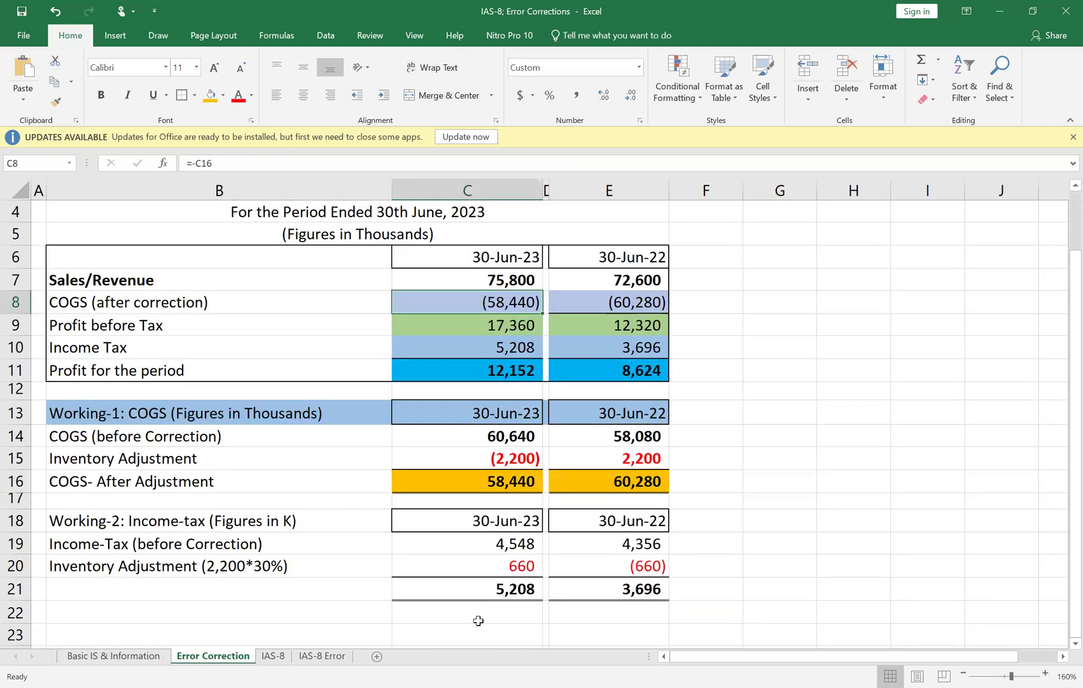
click(518, 548)
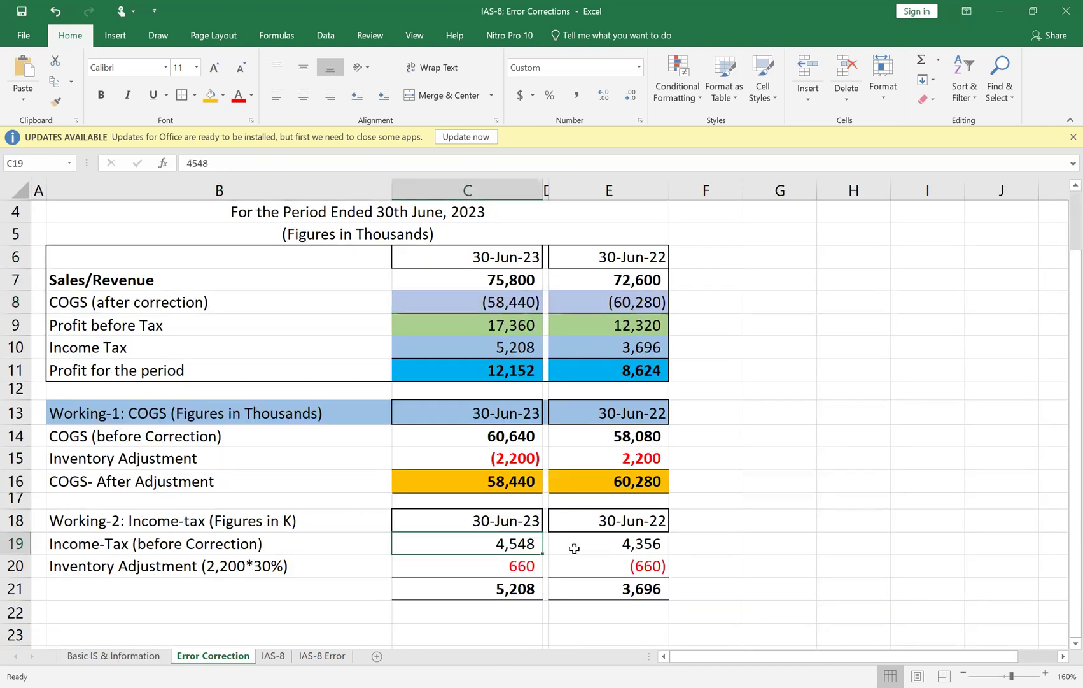
click(630, 545)
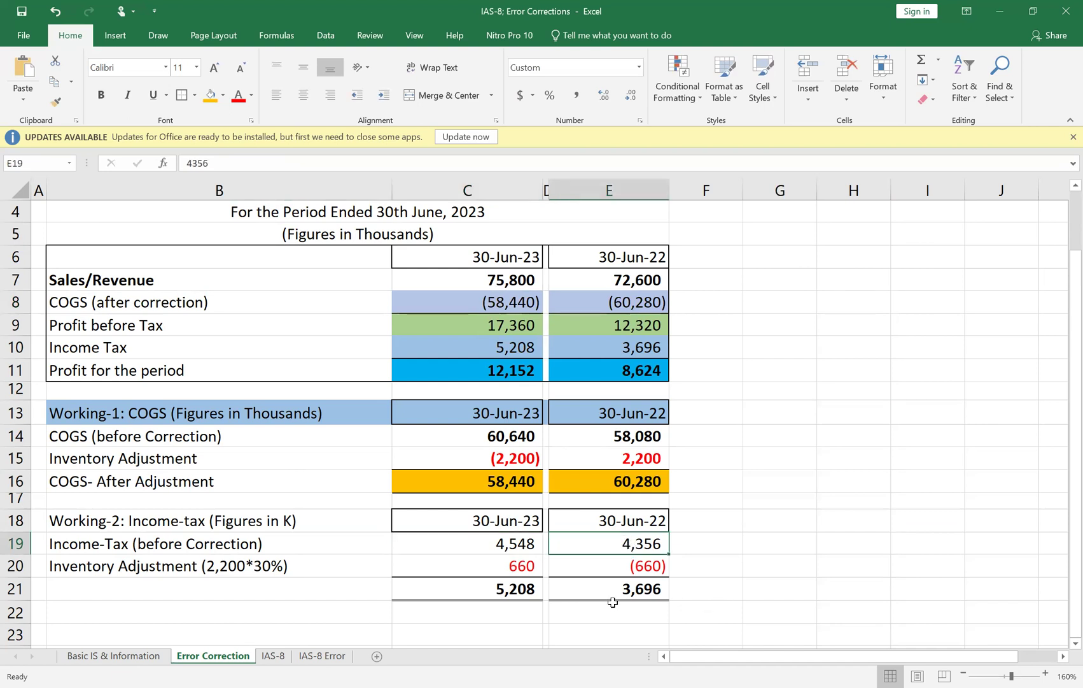
Colour the Inventory Adjustment (2,200*30%) label in cell B20 red
click(256, 570)
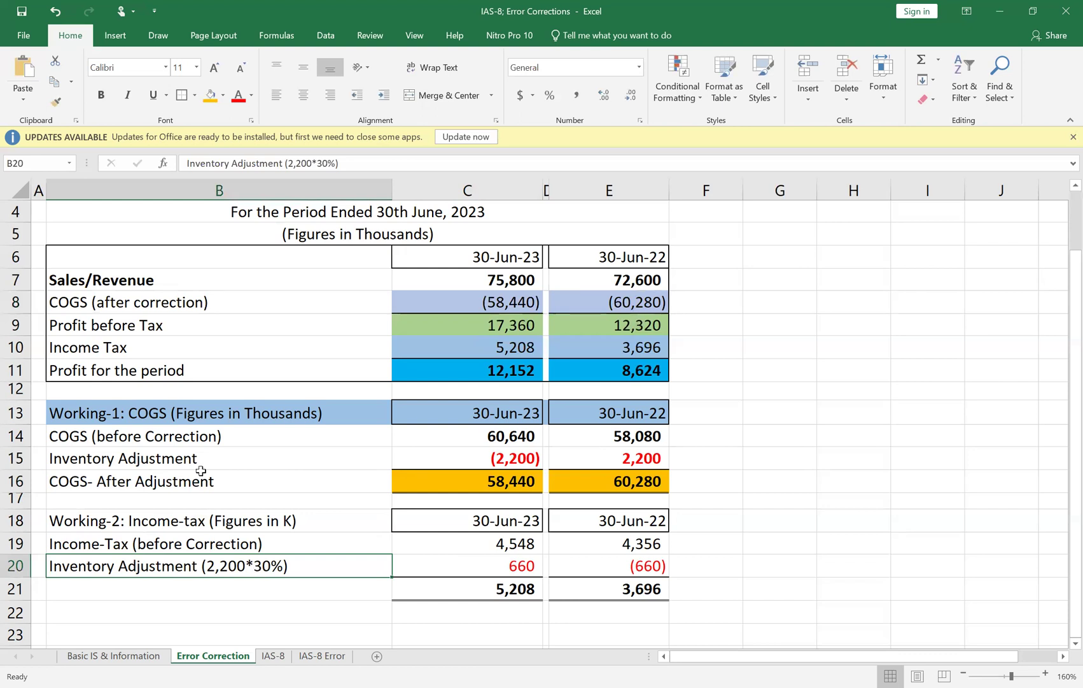
click(237, 94)
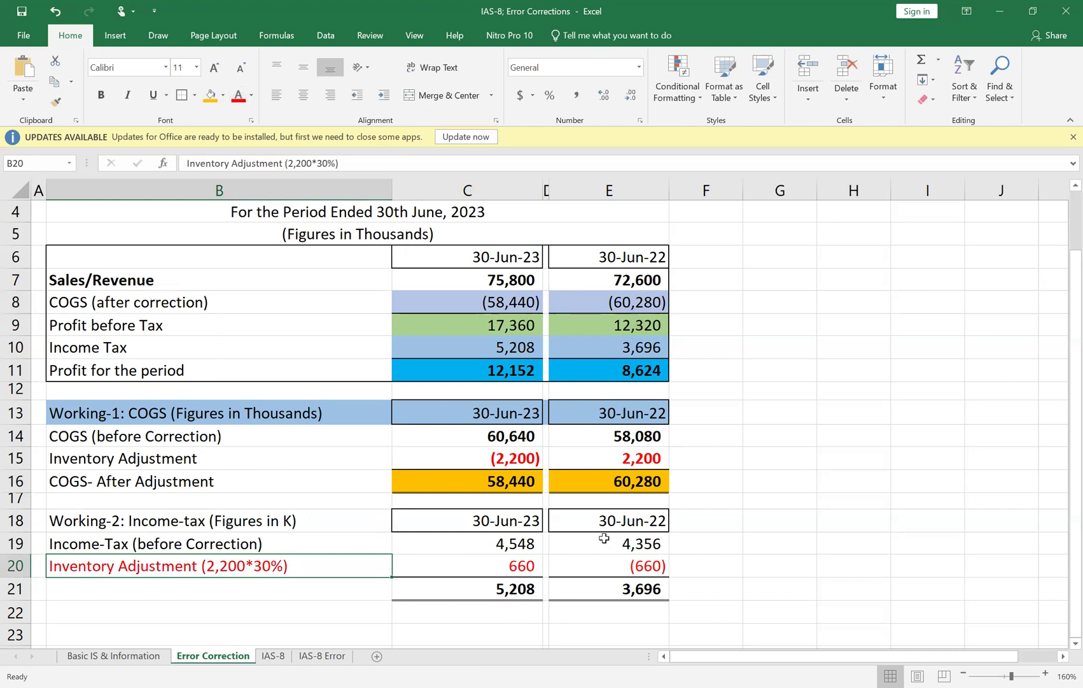
click(822, 585)
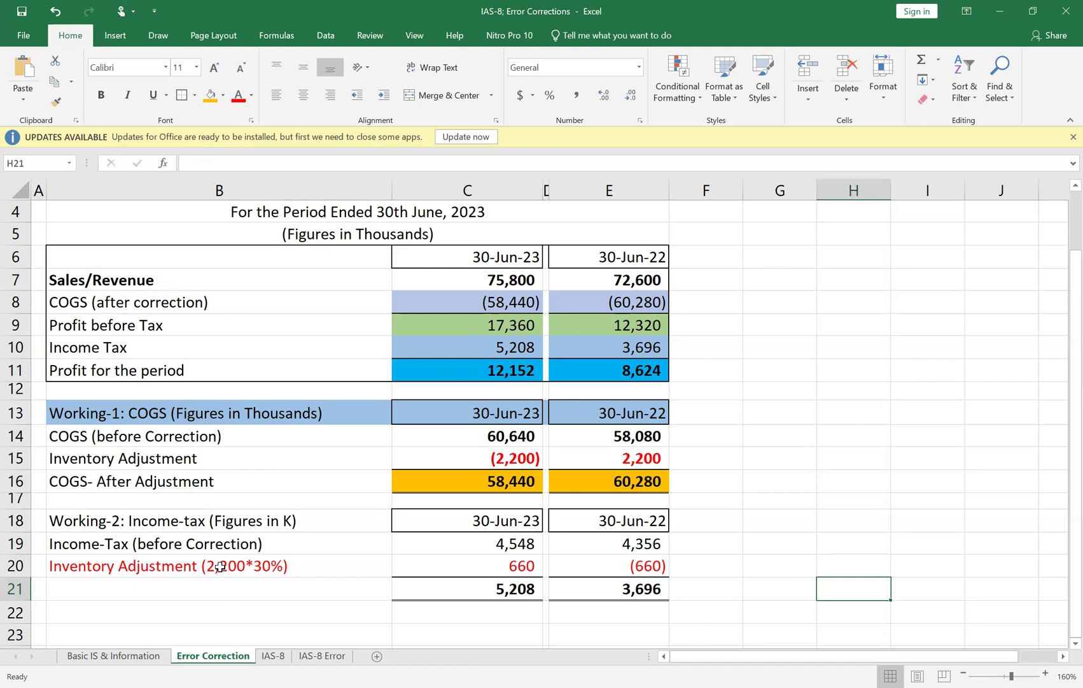
Check the tax adjustment formulas in cells C20 and E20 against the adjusted 30-Jun-22 COGS in cell E16
click(650, 568)
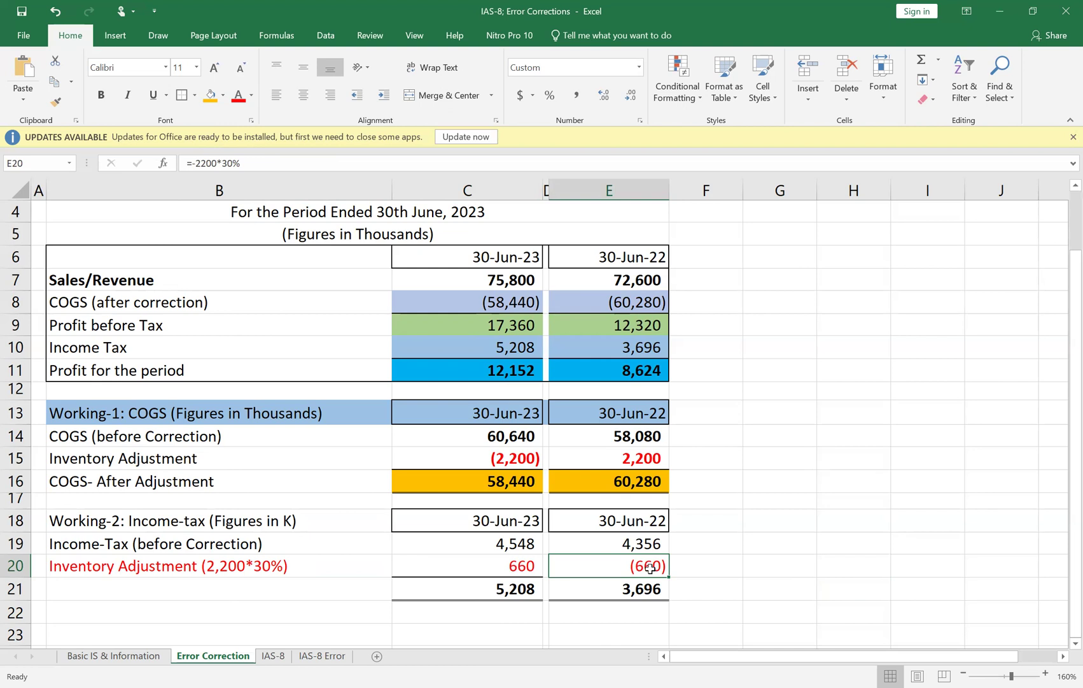
click(772, 547)
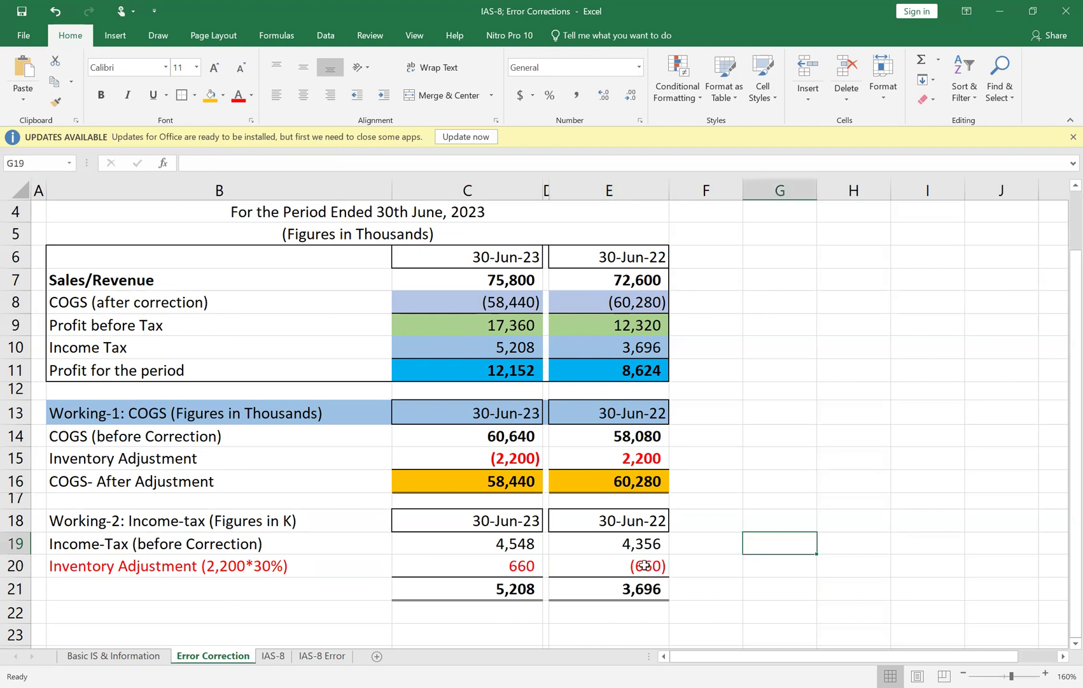
click(646, 563)
click(518, 563)
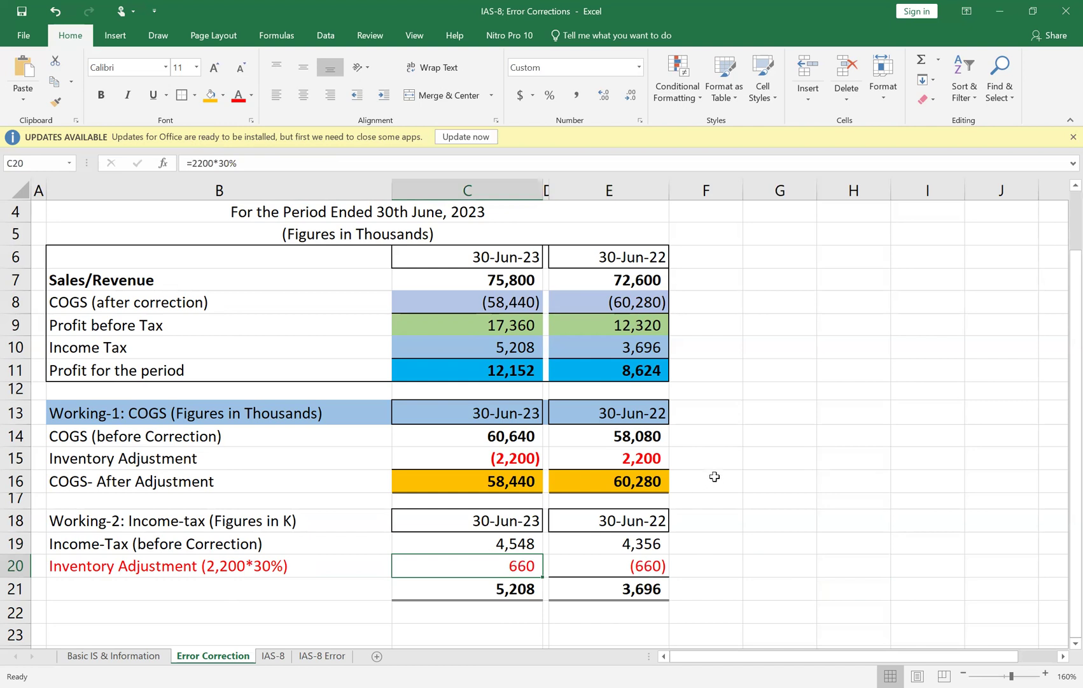
click(620, 482)
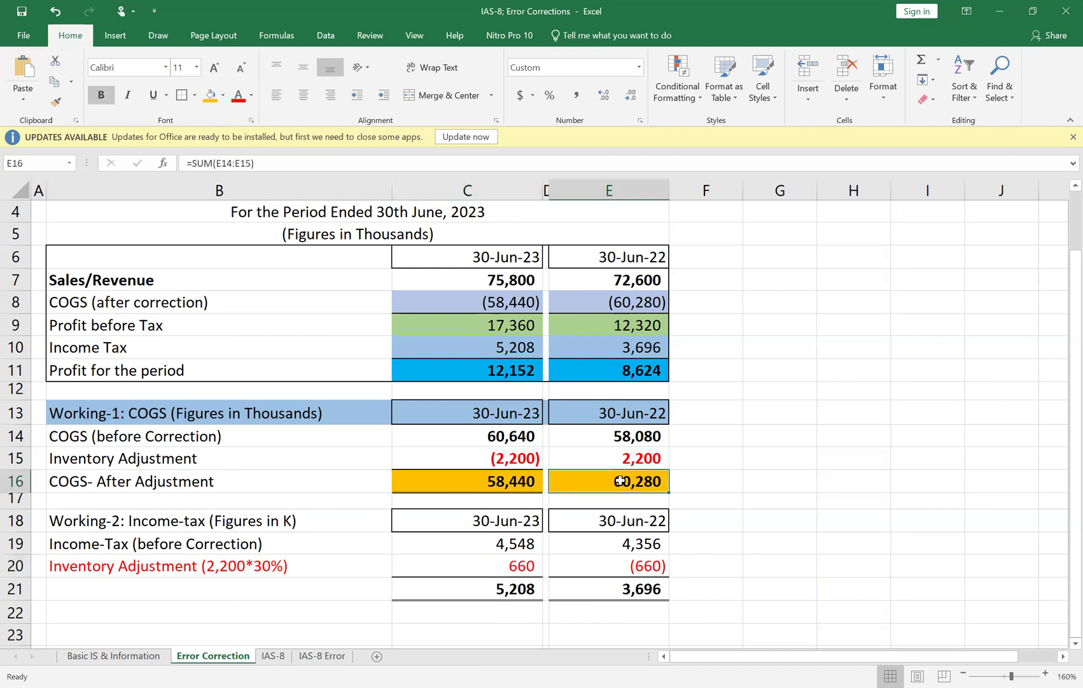
click(634, 566)
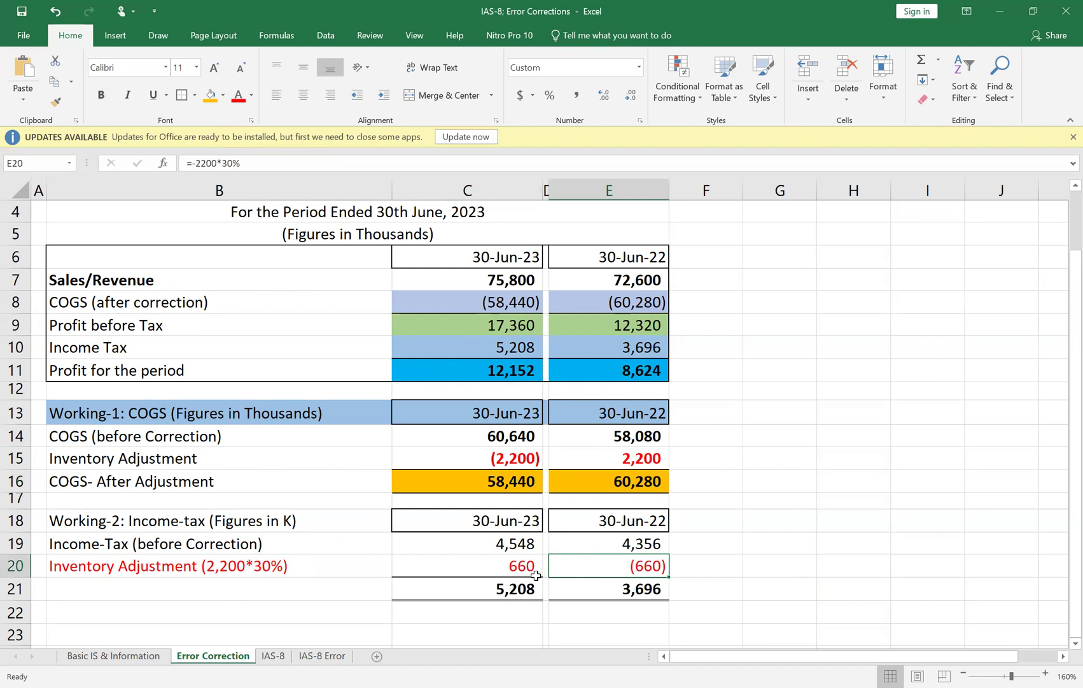
click(533, 569)
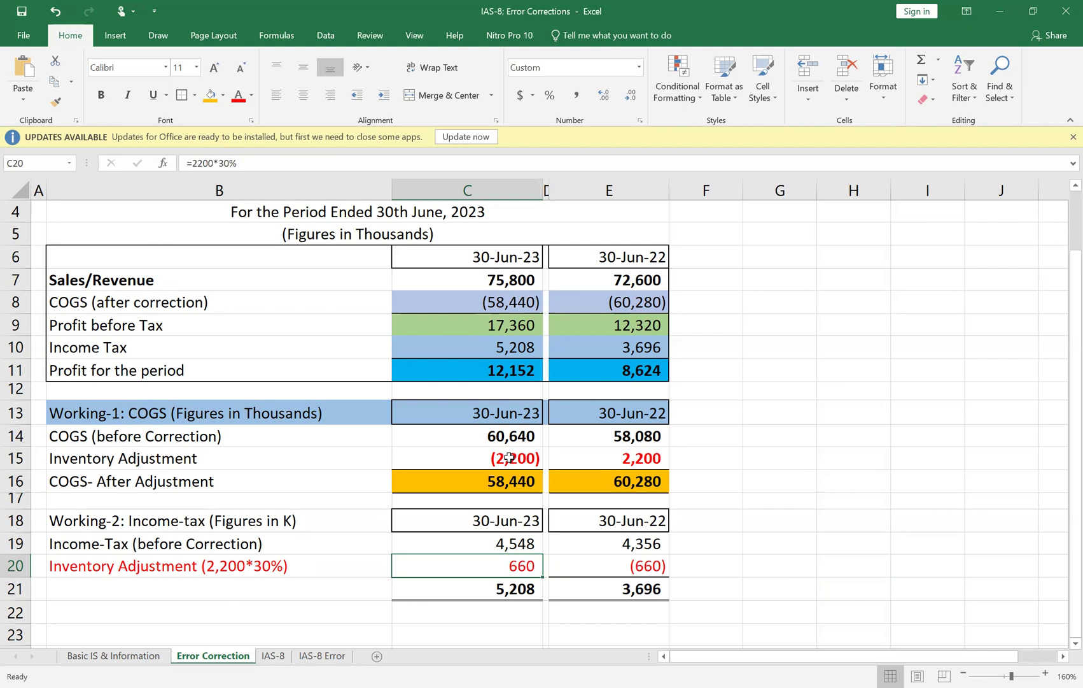
Make the income statement's Income Tax figures for both years bold in row 10
drag(484, 347, 621, 347)
click(100, 95)
click(928, 463)
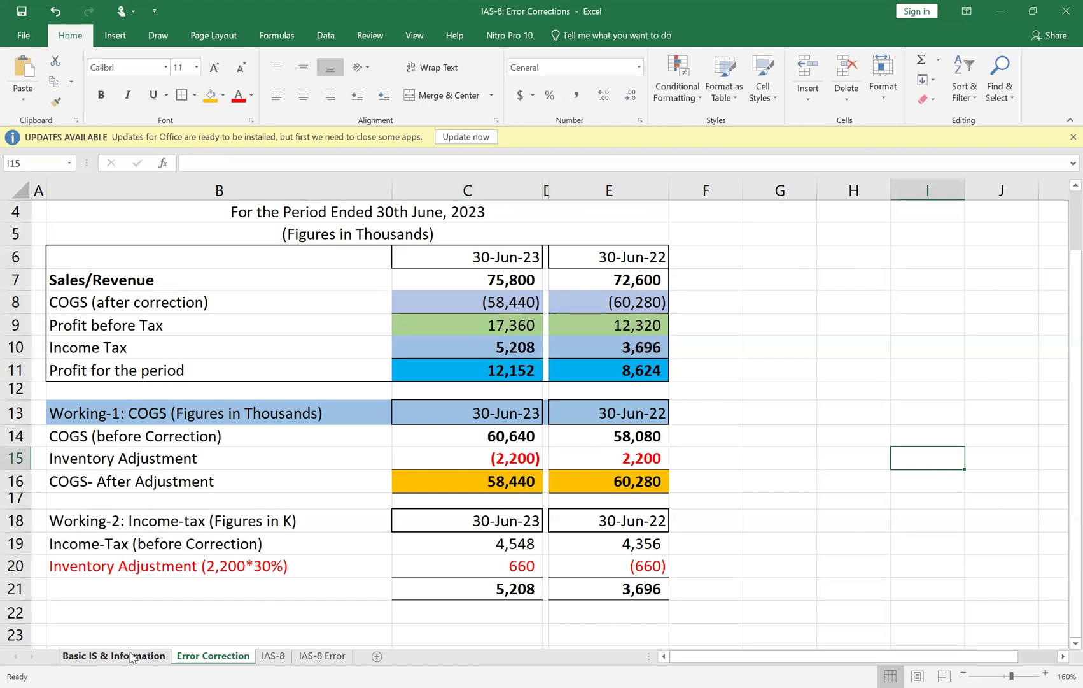
Check the draft profit after tax for both years on the Basic IS & Information sheet, then return to Error Correction
click(143, 655)
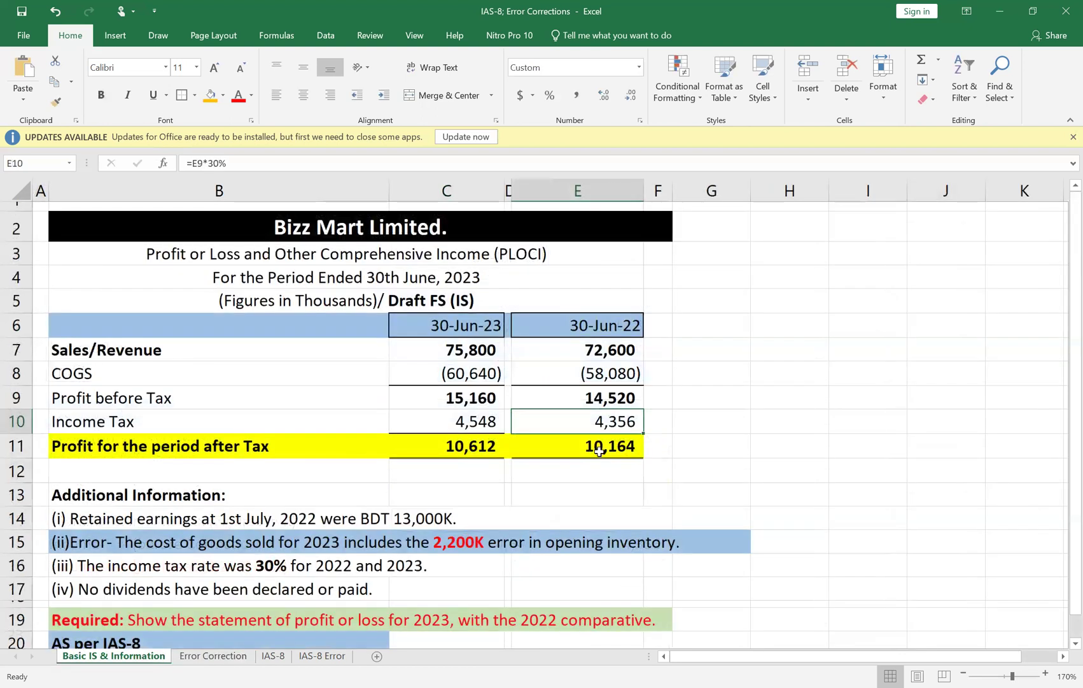
click(602, 450)
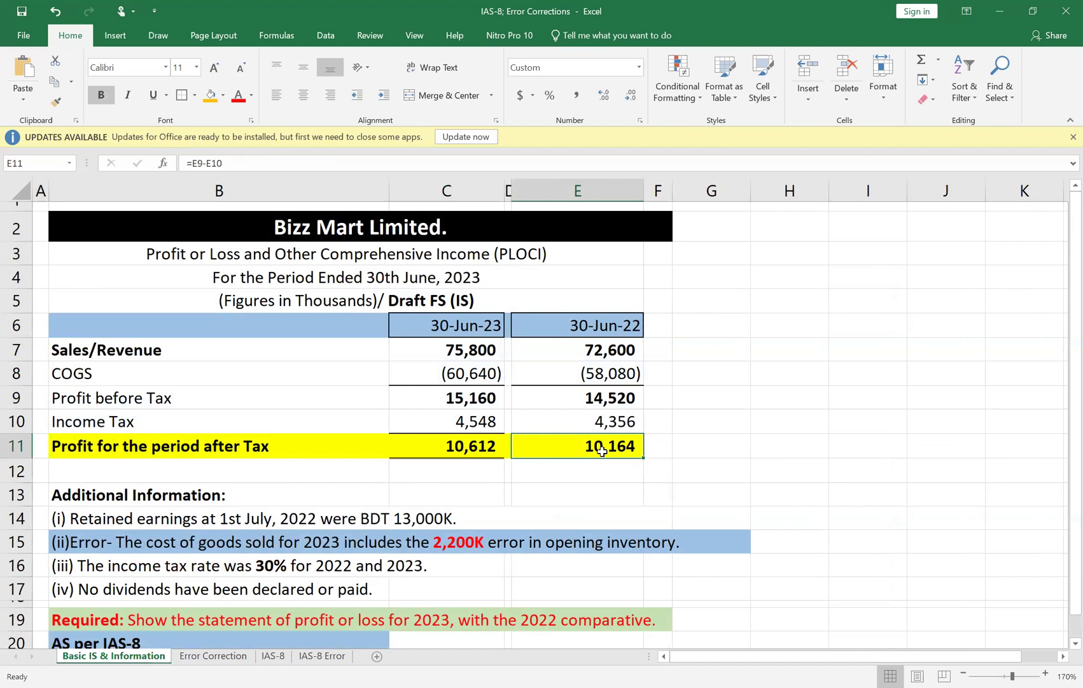
click(479, 451)
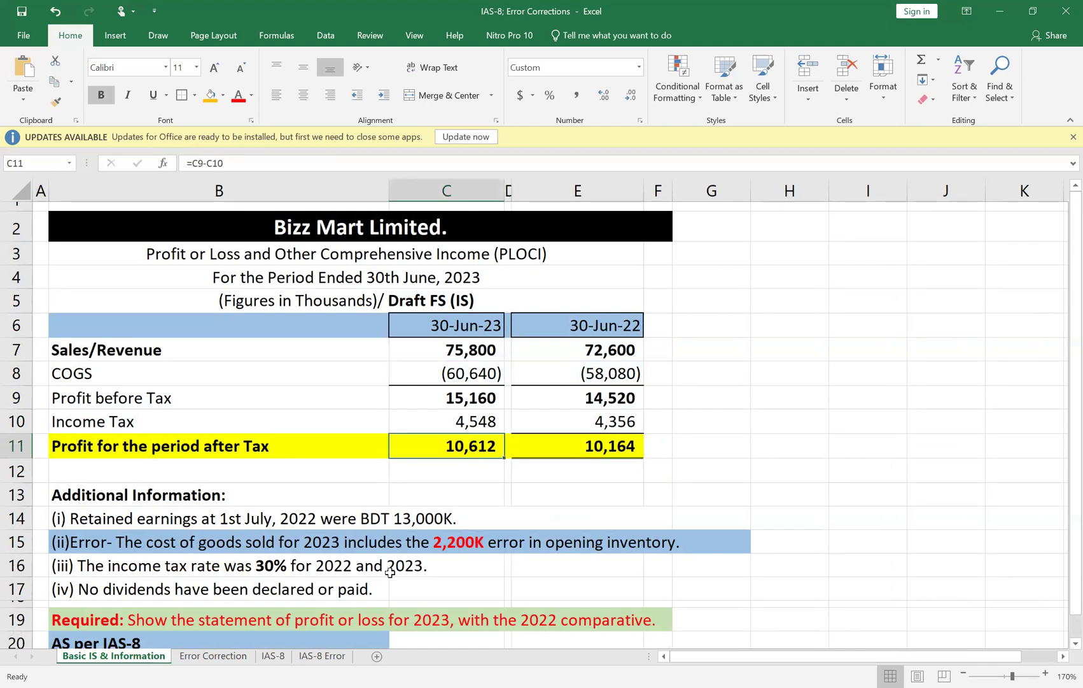
click(231, 660)
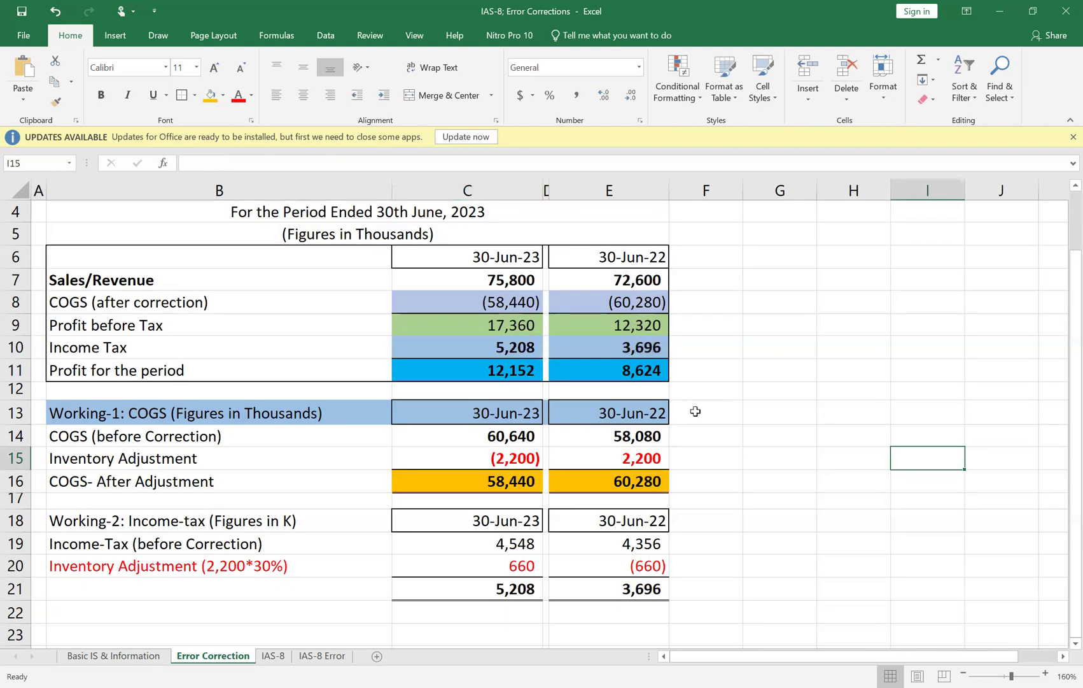
Colour the Profit for the period figures in cells C11:E11 red
key(ctrl+z)
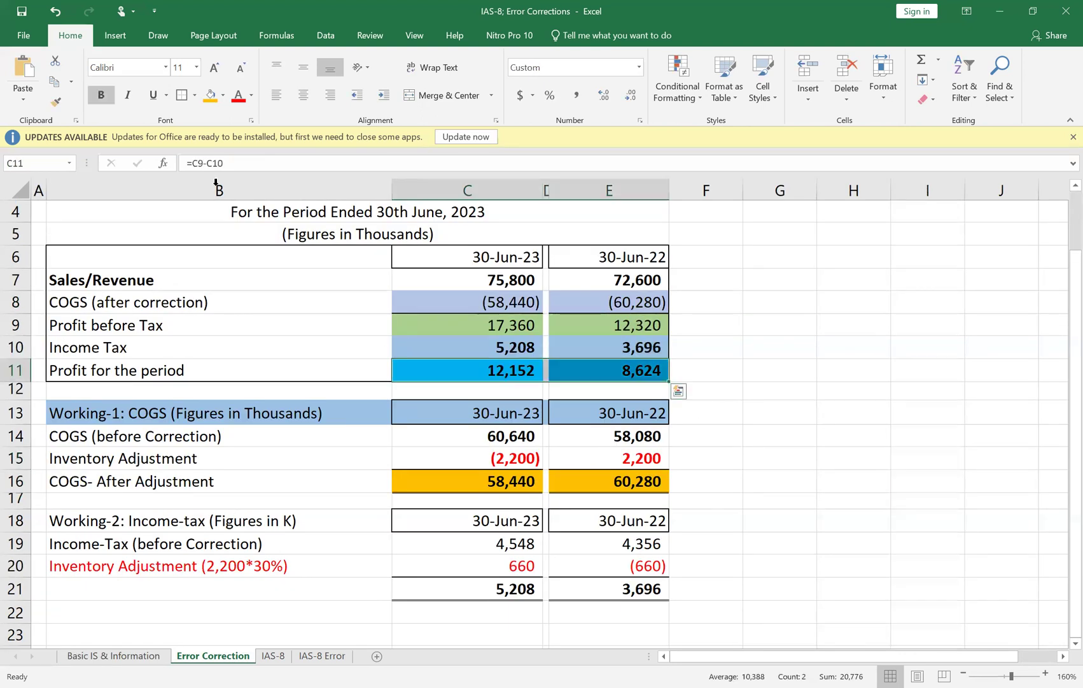
click(238, 95)
click(833, 418)
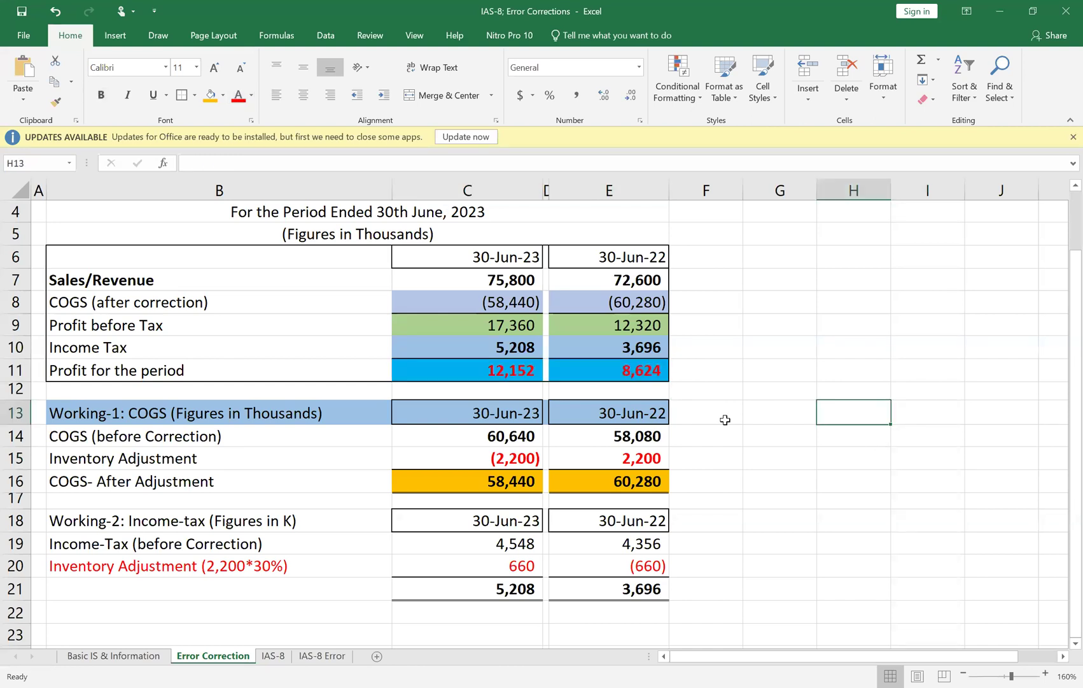
Change the fill of the Profit for the period figures in cells C11:E11 to light green
key(Up)
key(Up)
key(Left)
key(Left)
key(Left)
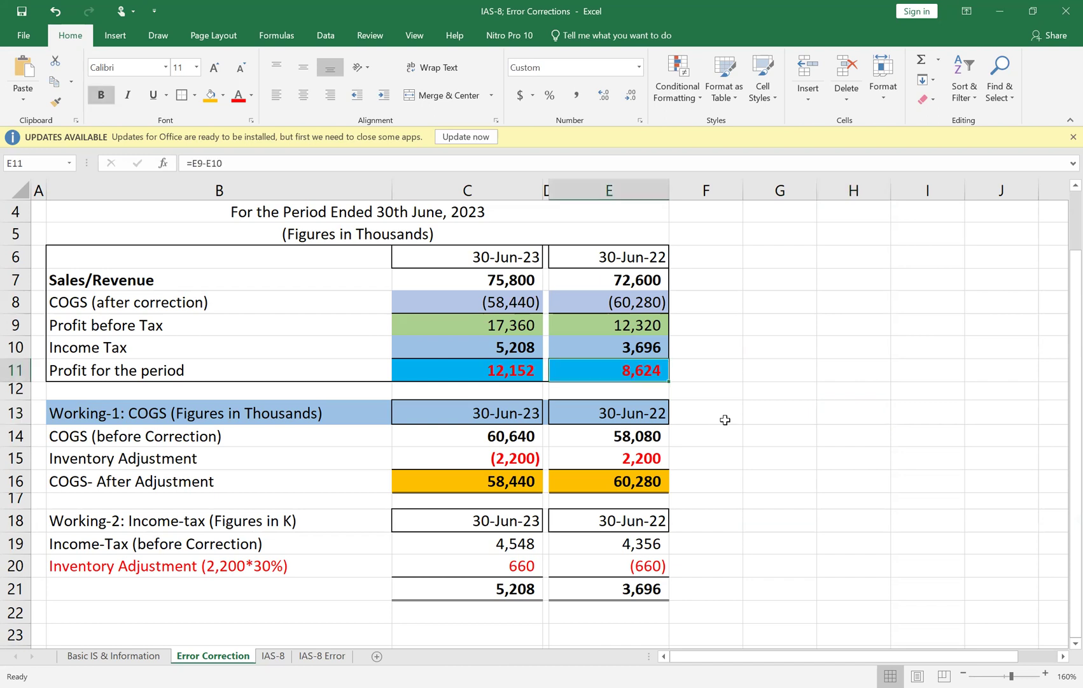
key(Left)
key(Left)
key(shift+Right)
key(shift+Right)
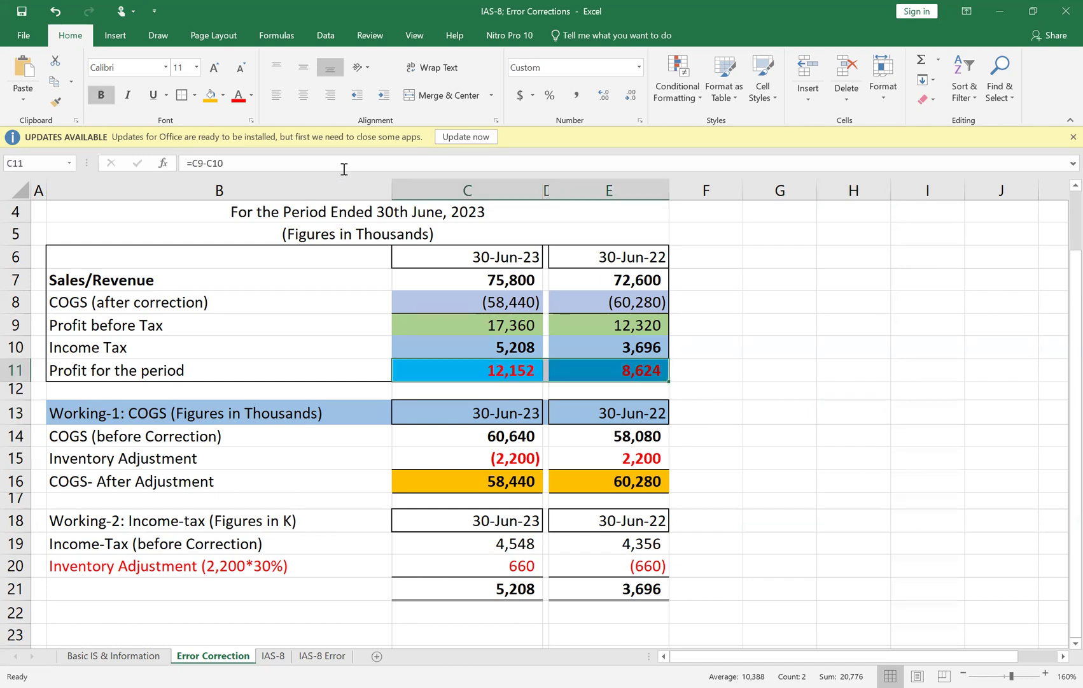
click(222, 95)
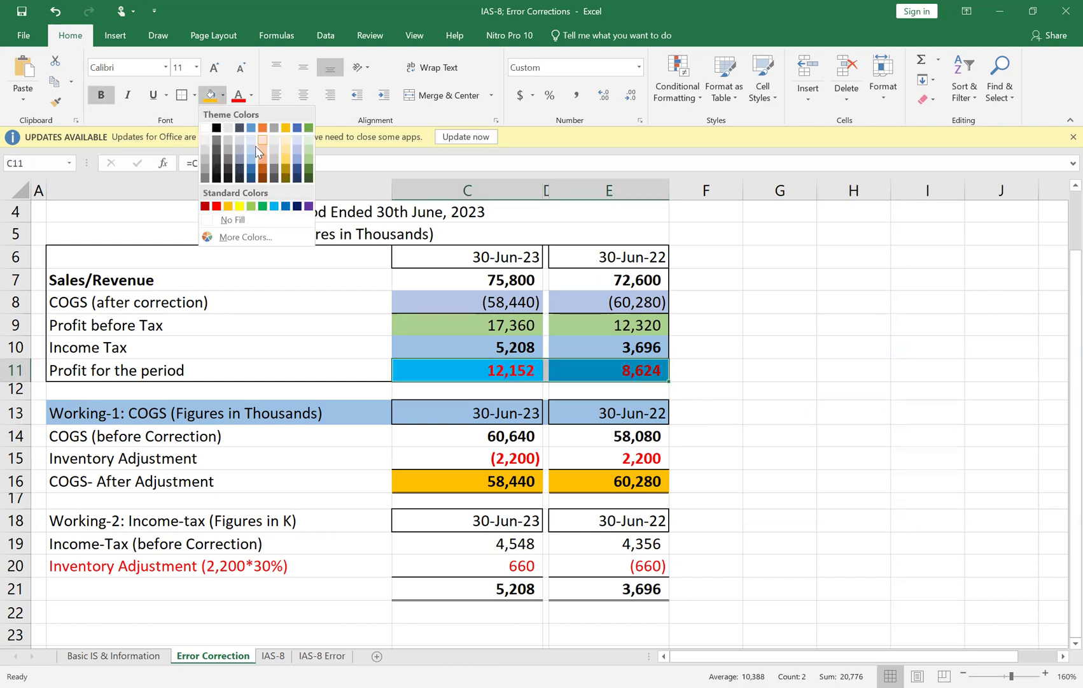
click(303, 156)
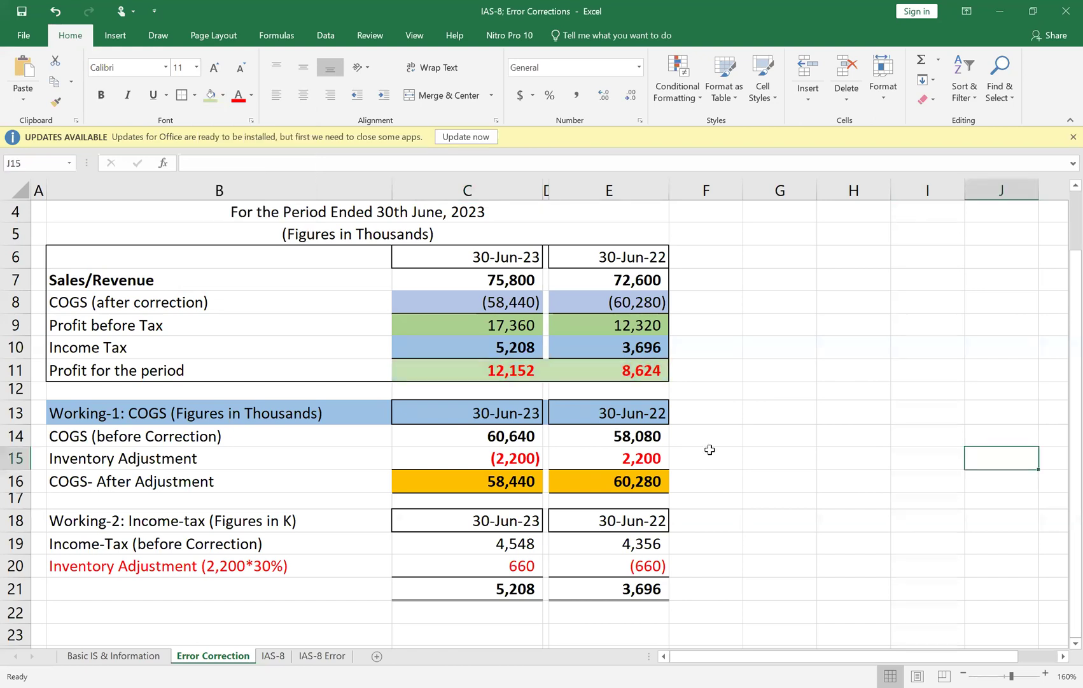
Apply a bottom double border to the 30-Jun-23 Profit for the period in cell C11
key(Left)
key(Left)
key(Left)
key(Left)
key(Left)
key(Left)
key(Left)
key(Up)
key(Up)
key(Up)
key(Up)
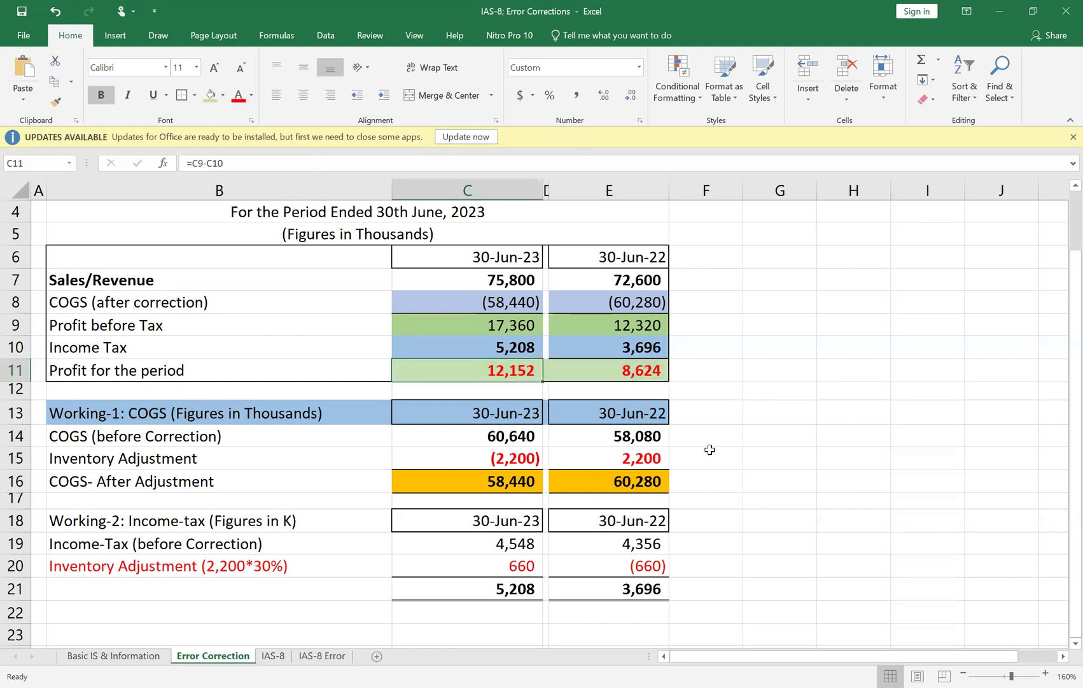
click(194, 96)
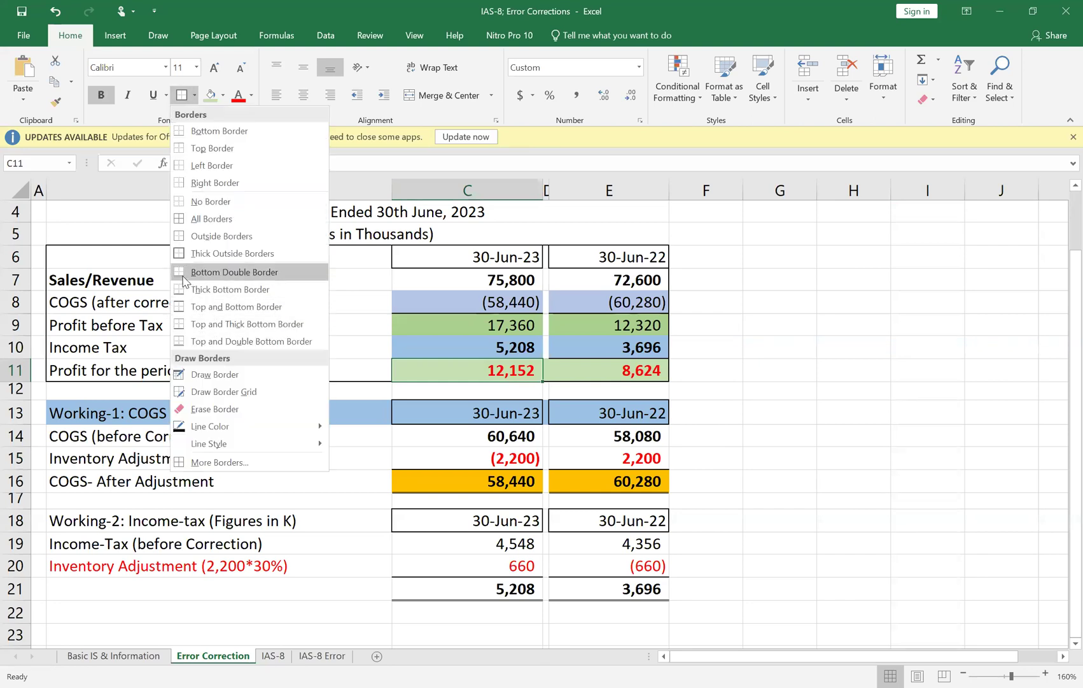
click(234, 271)
key(Left)
key(Left)
key(Left)
key(Left)
key(Up)
key(Up)
key(Up)
key(Up)
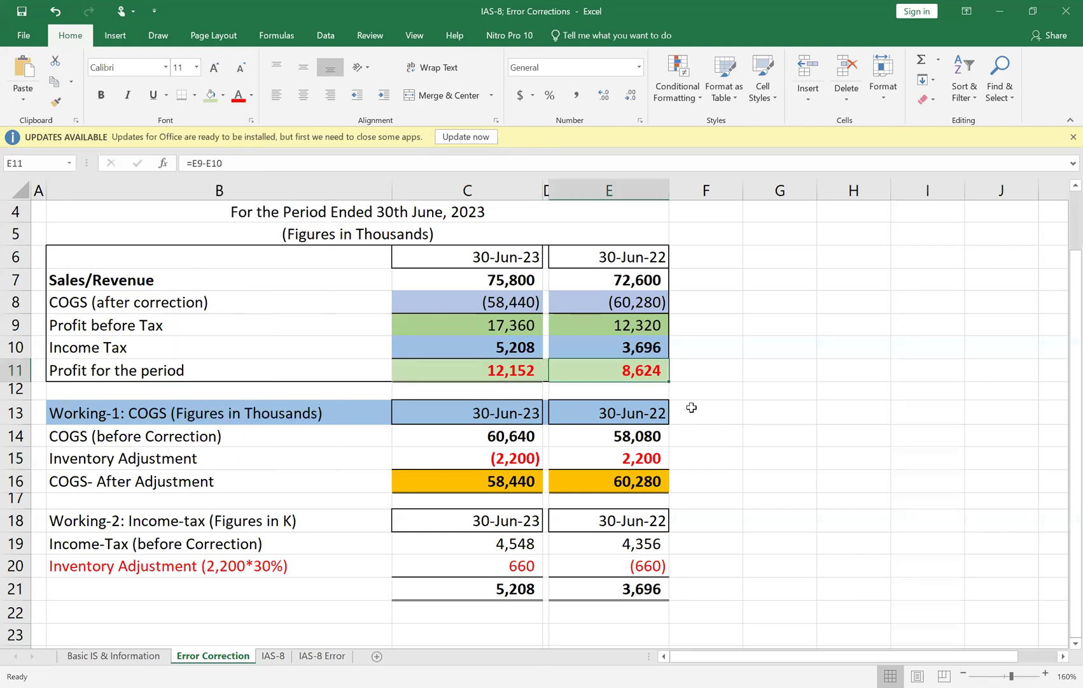
key(Right)
key(Right)
key(Right)
key(Right)
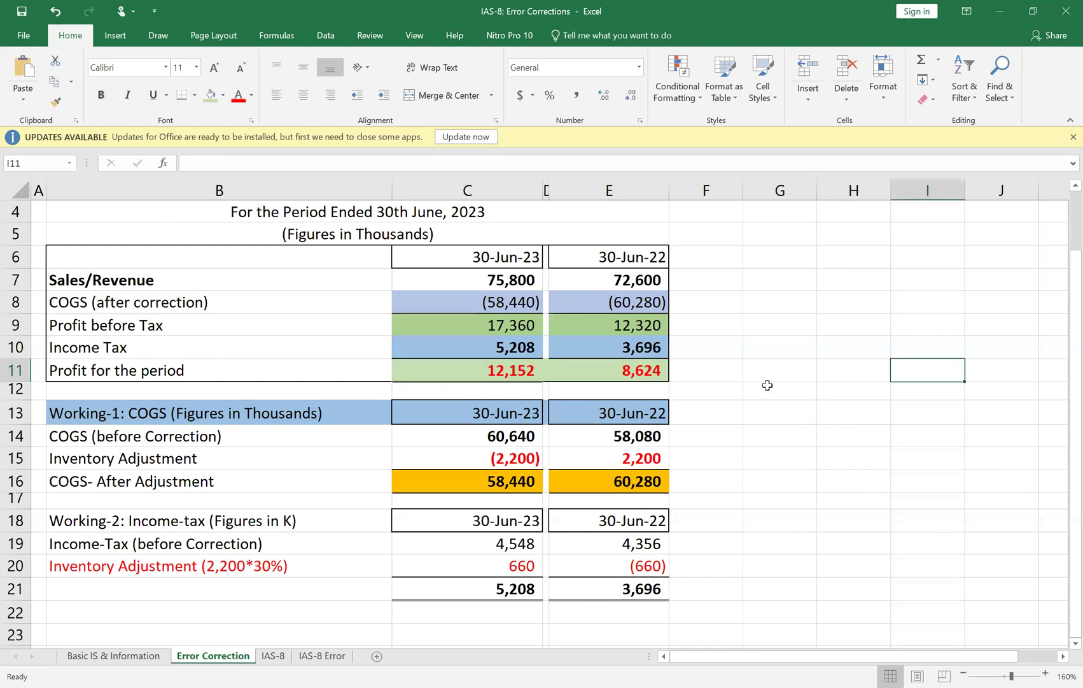
key(Left)
key(Left)
key(Left)
key(Left)
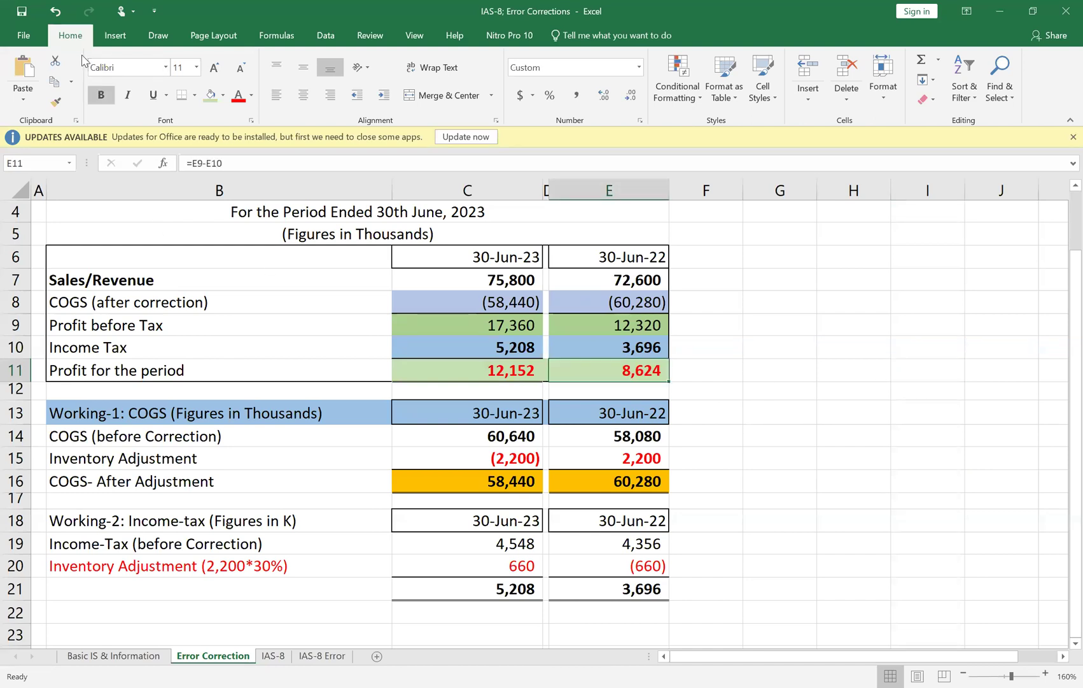
Colour the COGS- After Adjustment figures in cells C16:E16 red
click(826, 439)
drag(510, 484, 635, 484)
click(238, 97)
click(802, 544)
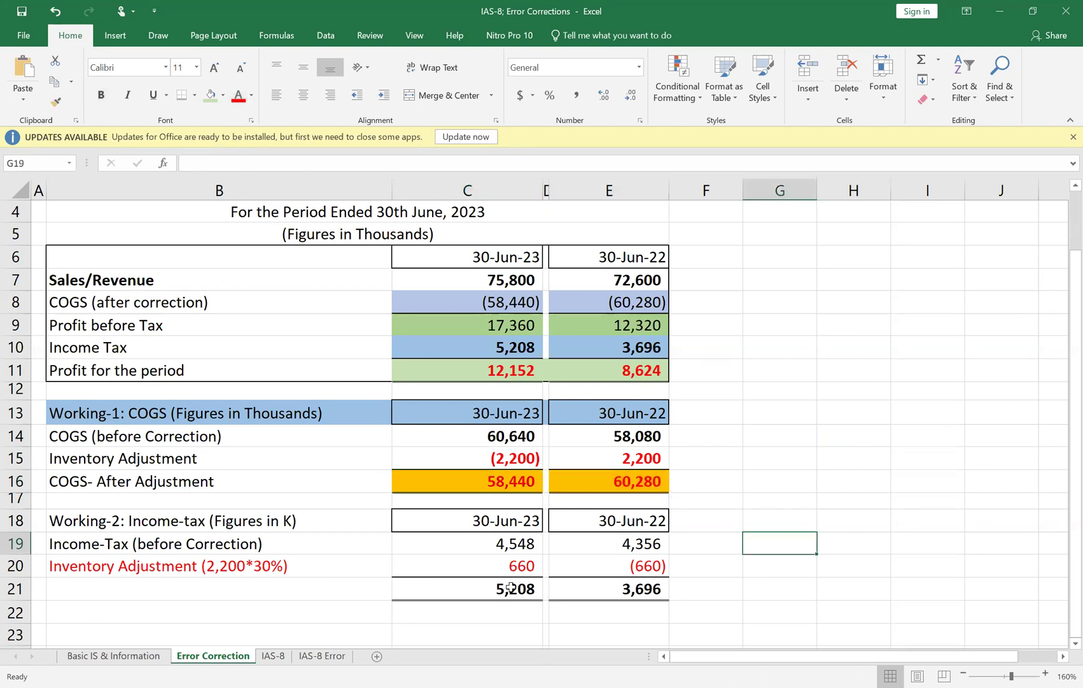
Fill the corrected income tax totals in cells C21:E21 of Working-2 with light green
drag(511, 587, 598, 589)
click(211, 96)
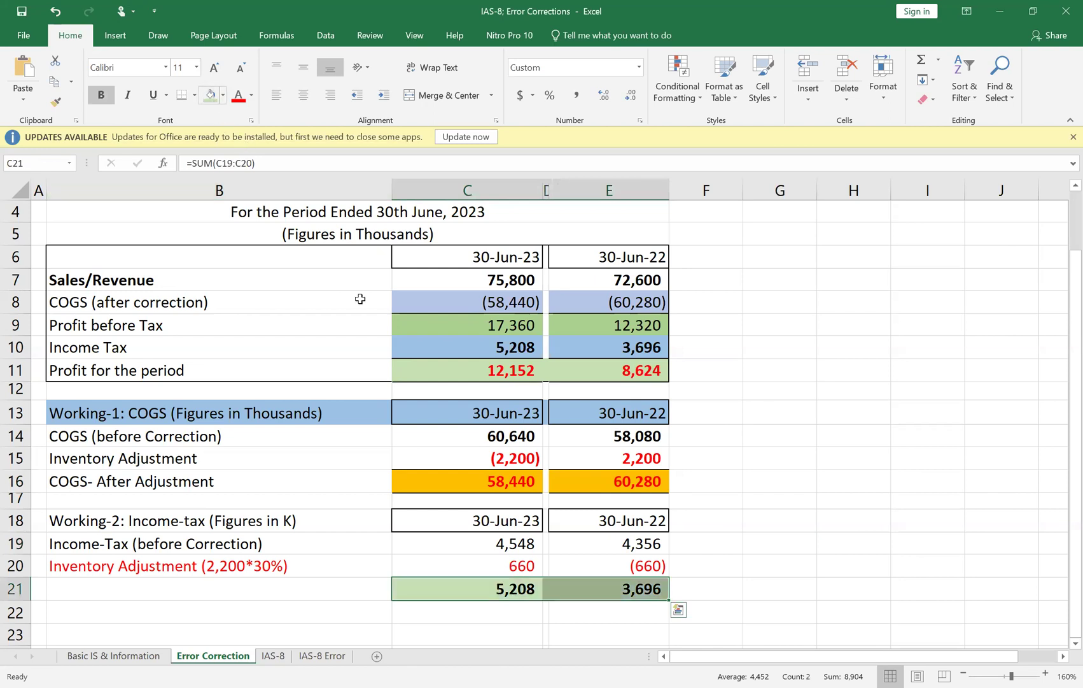
click(834, 499)
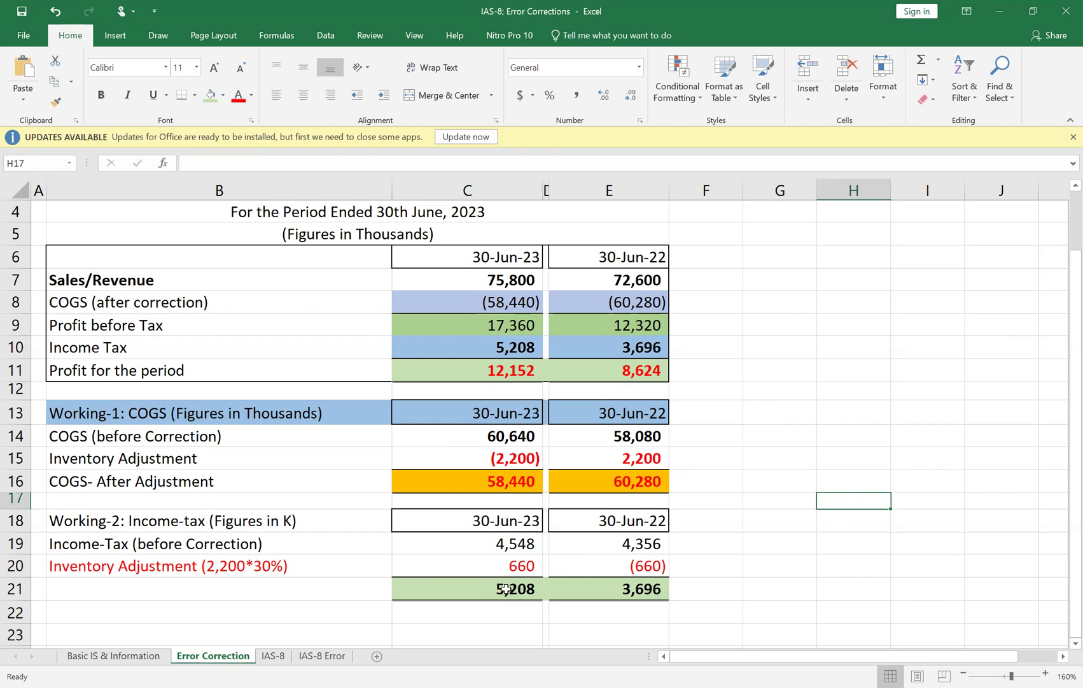
Review the corrected Income Tax and Profit for the period figures in cells C10:E11
click(818, 420)
drag(445, 347, 637, 371)
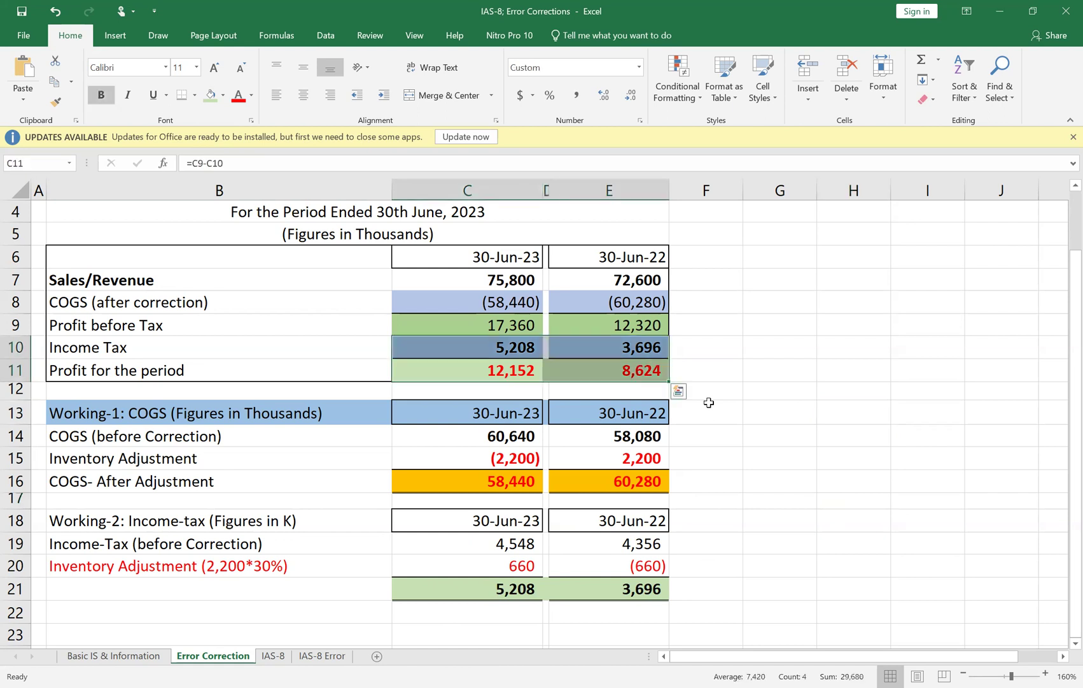
click(705, 407)
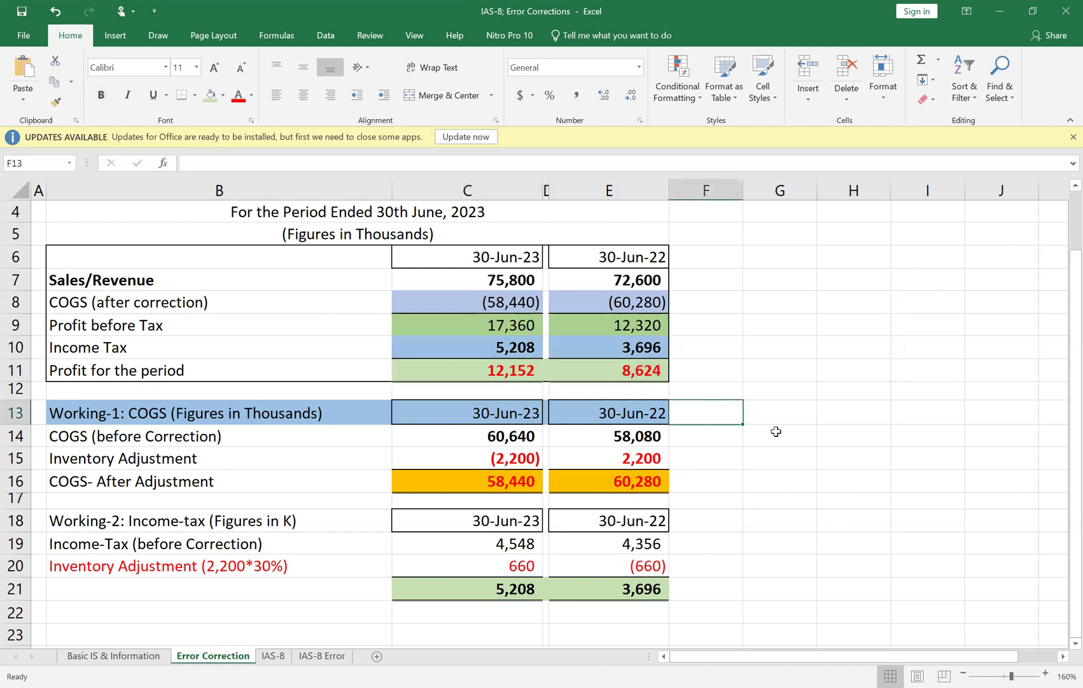
Examine the 30-Jun-23 and 30-Jun-22 figures in columns C and E, from the statement down to Working-2
drag(471, 256, 488, 586)
drag(609, 257, 612, 592)
click(899, 445)
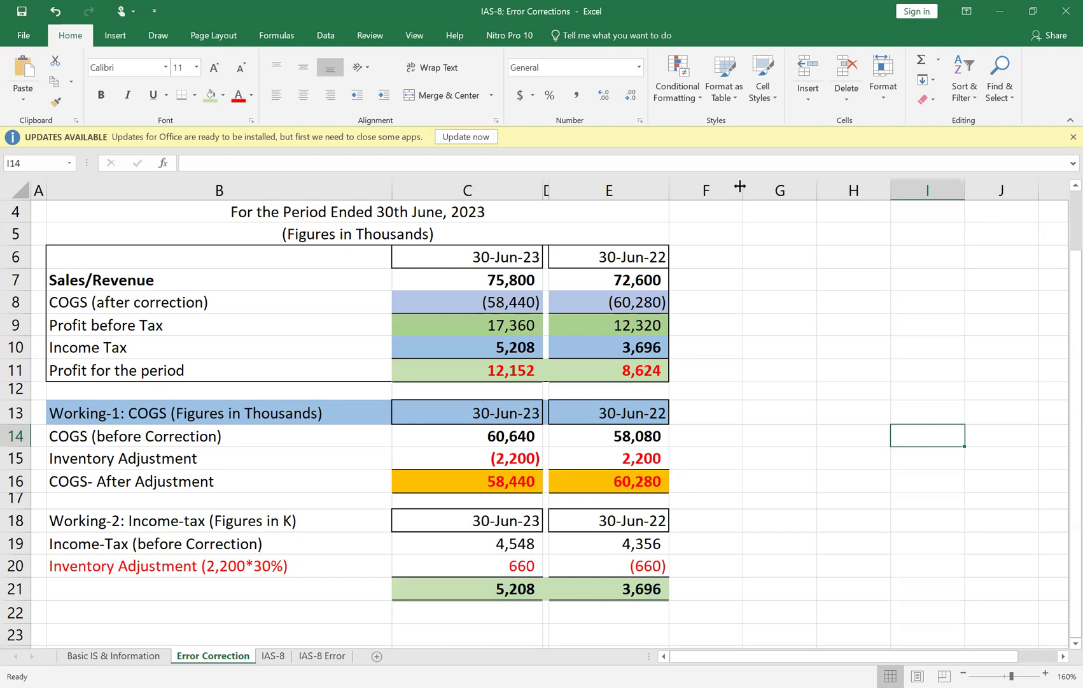
Widen columns F and G and enter the year 2021 as a heading in cell F6
drag(772, 194, 788, 194)
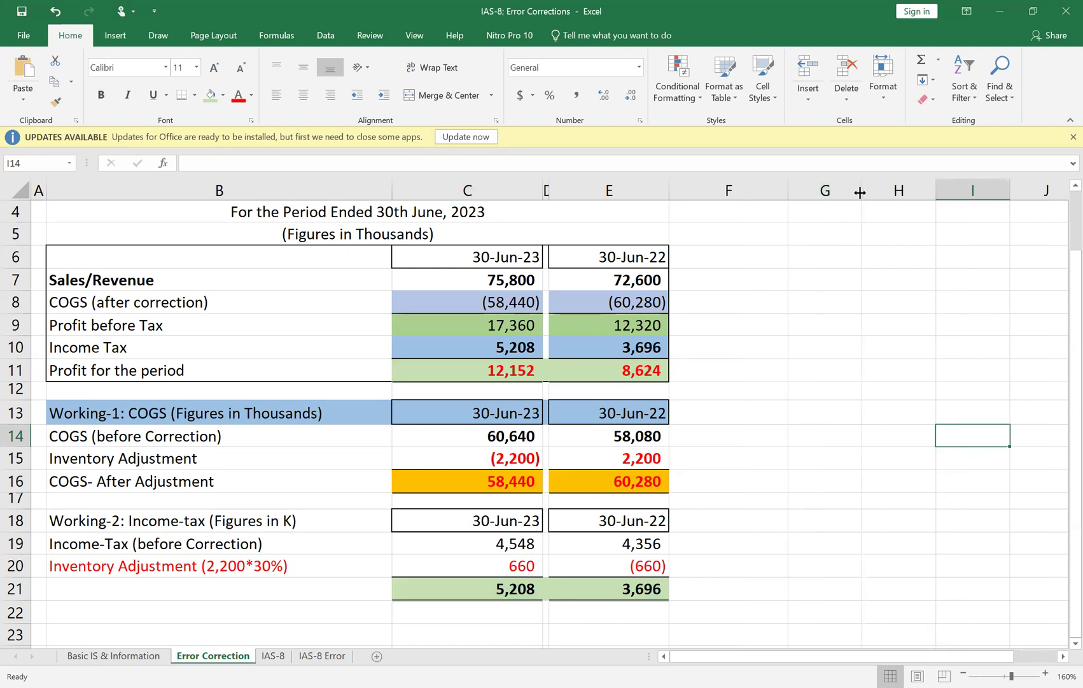
drag(860, 192, 890, 192)
click(720, 252)
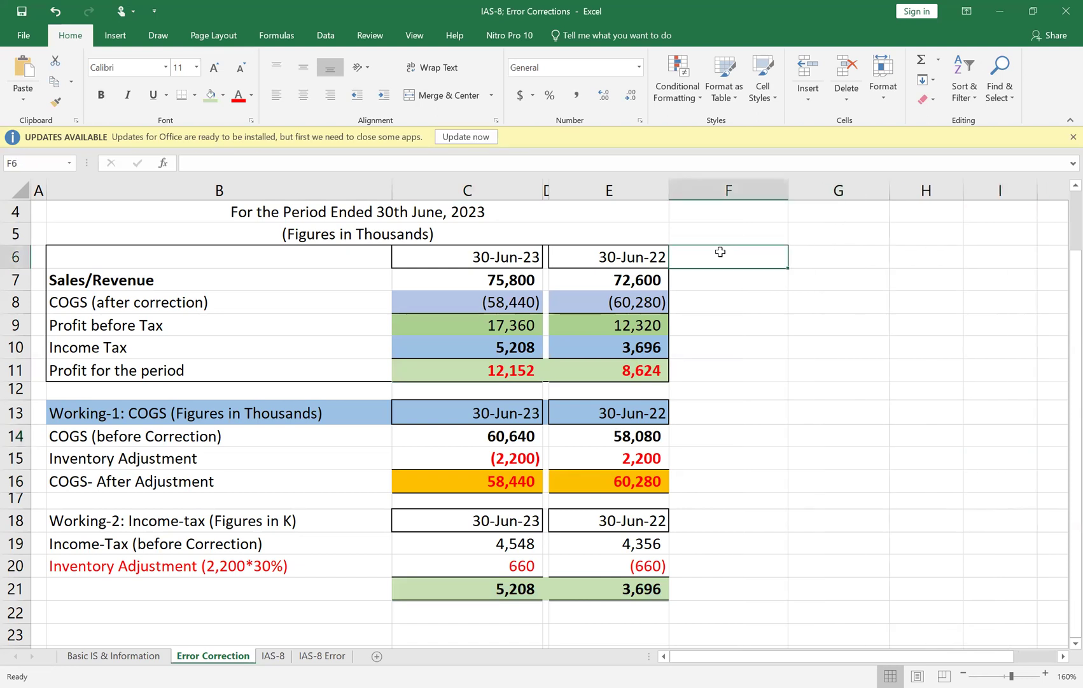
text(21)
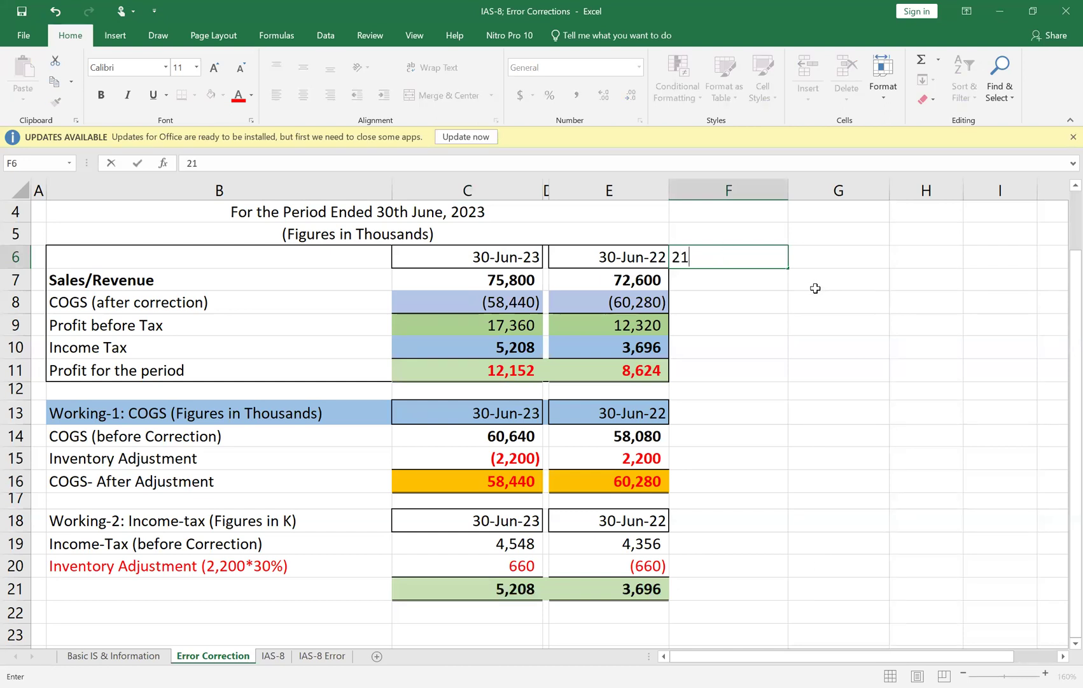
key(Home)
text(20)
click(852, 261)
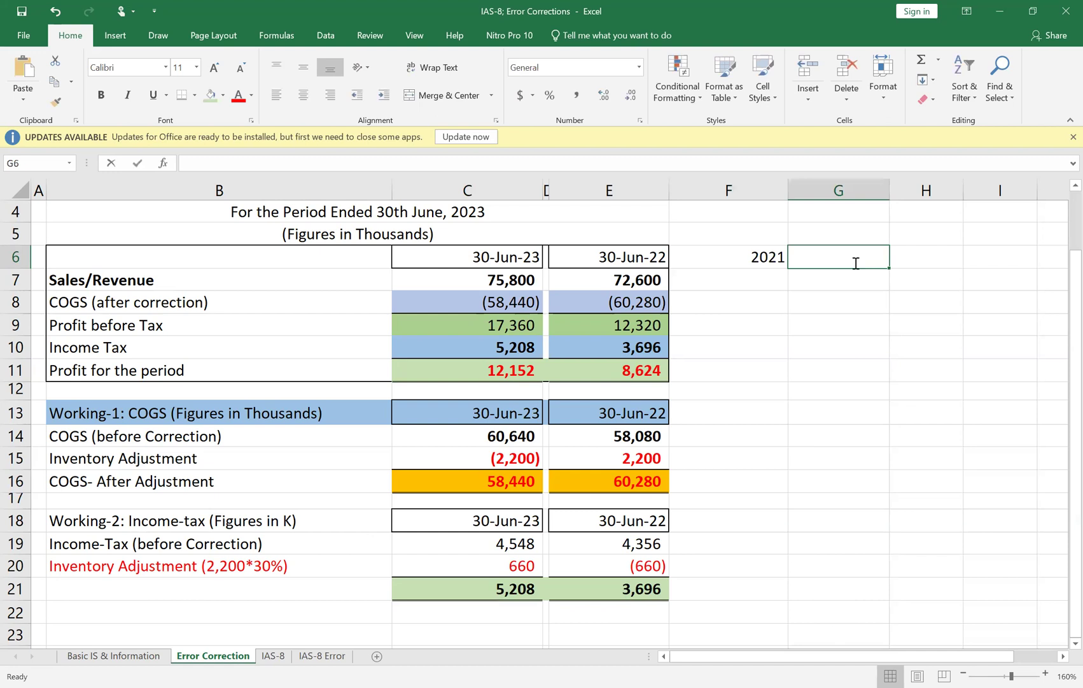
text(20)
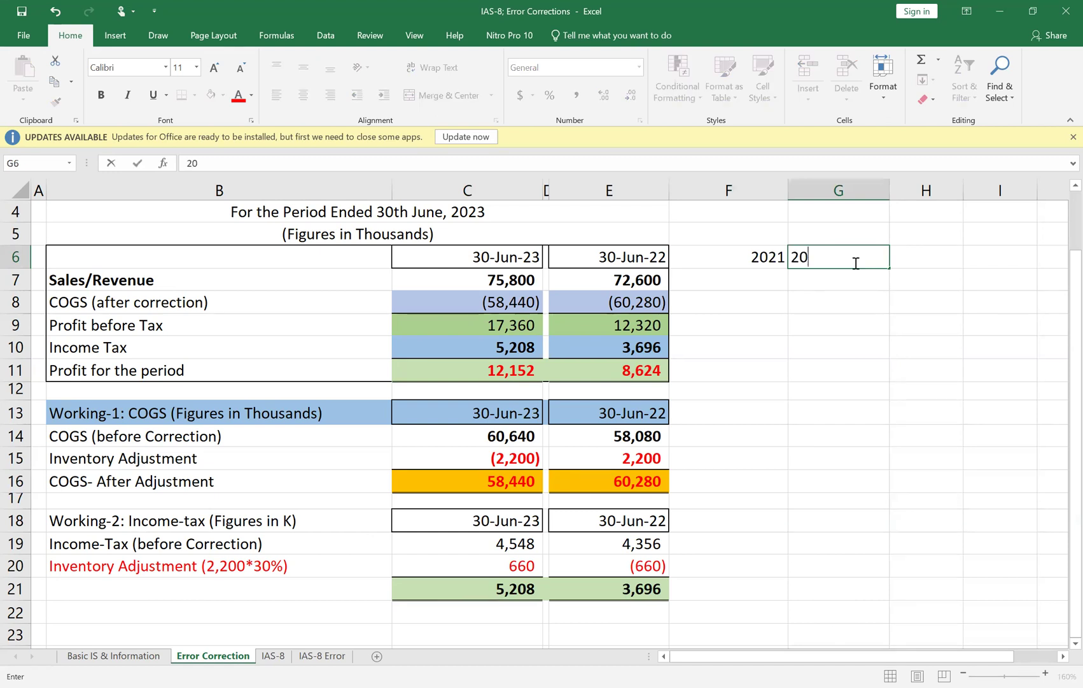
text(20)
click(900, 262)
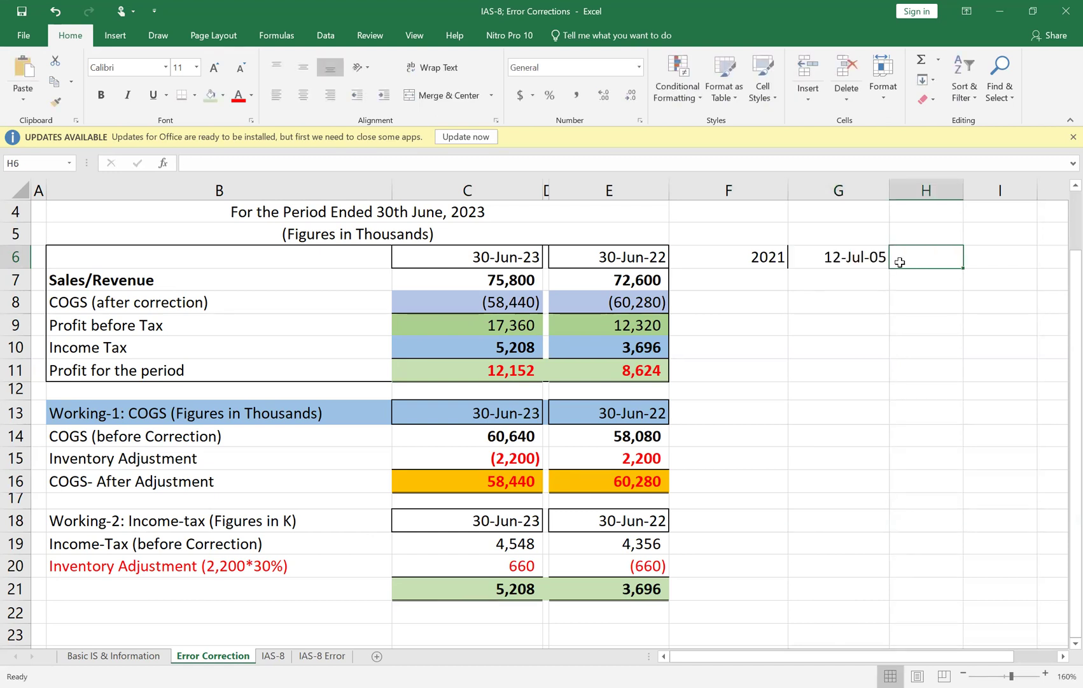
click(863, 260)
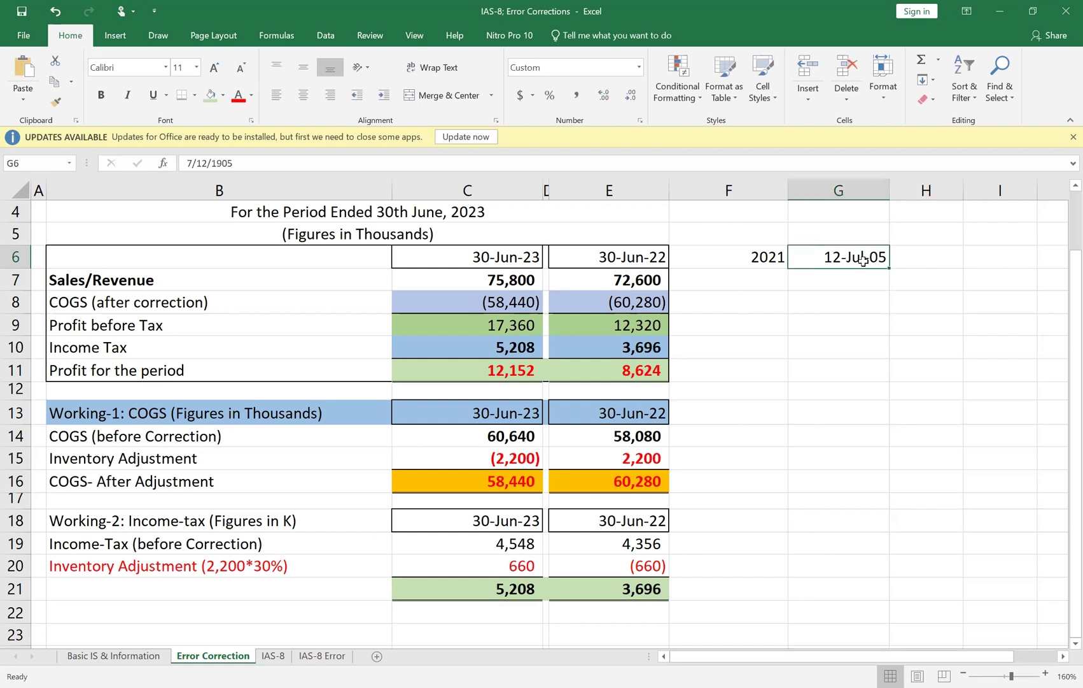
double_click(863, 259)
key(BackSpace)
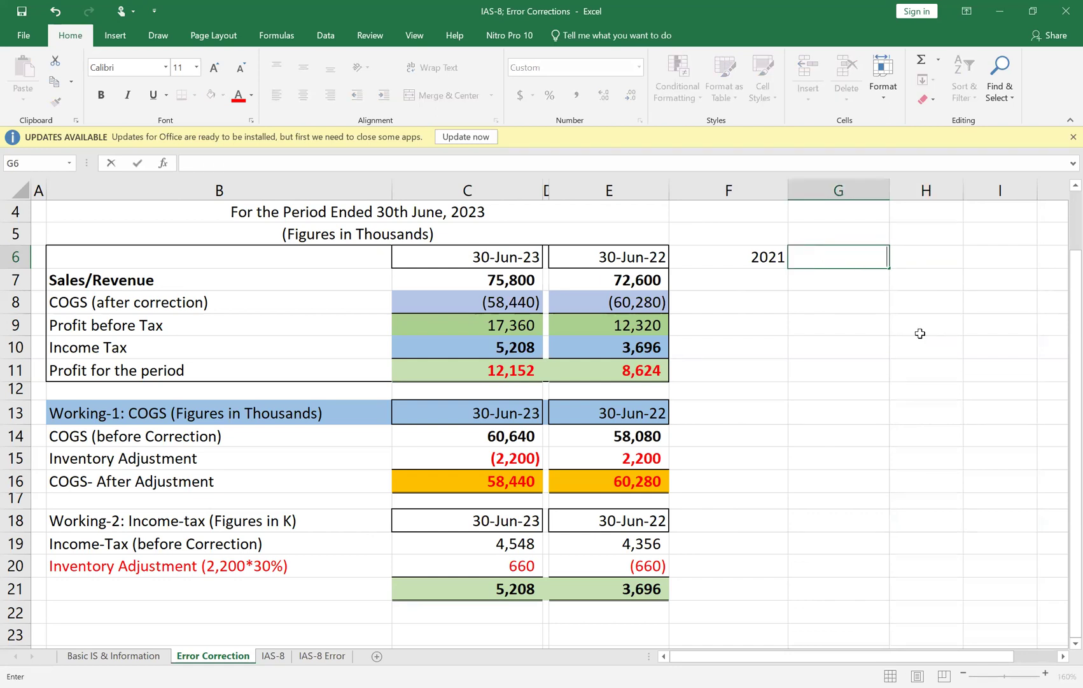
click(839, 369)
Copy the 2021 heading from cell F6 into G6 and change the copy to 2020
click(778, 256)
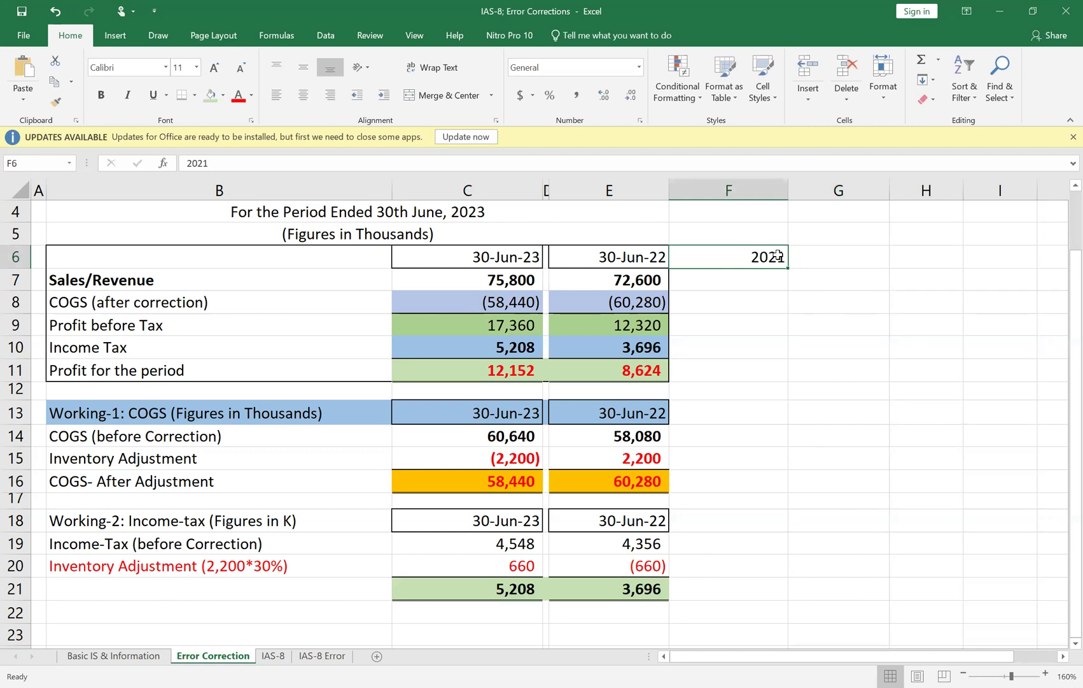
drag(788, 267, 873, 270)
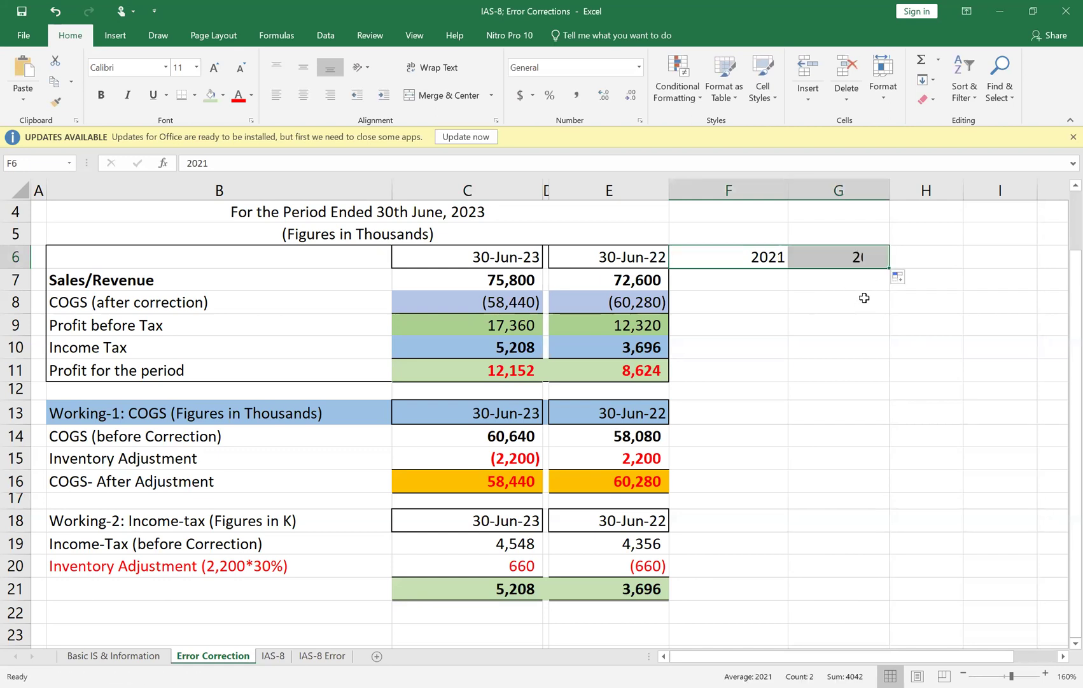
click(877, 267)
double_click(884, 259)
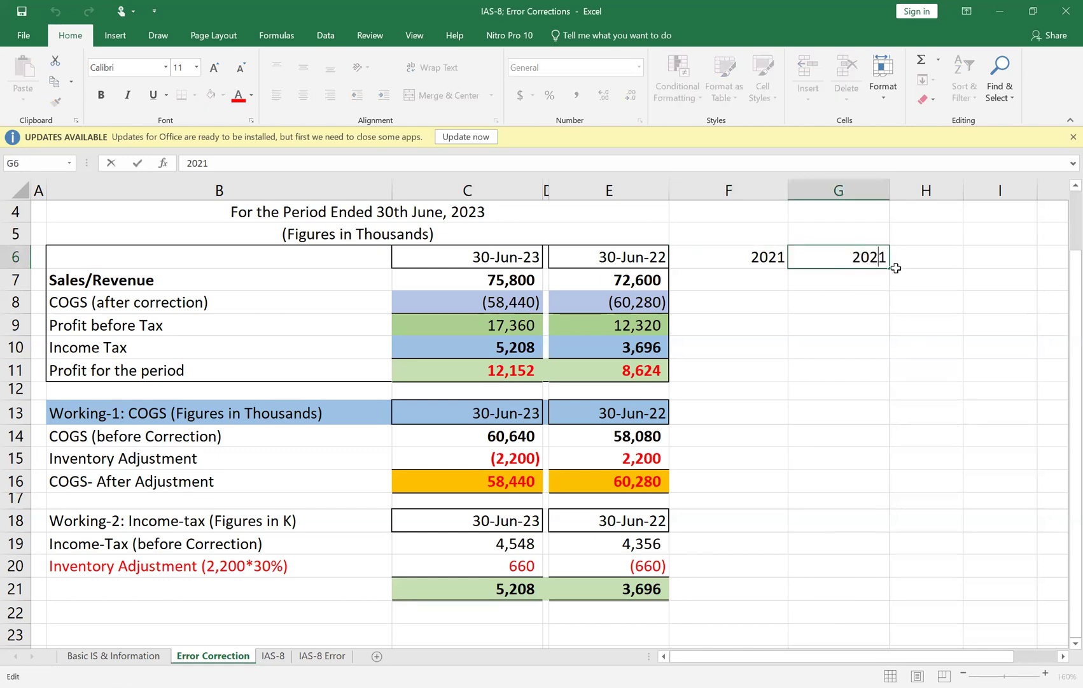
key(Delete)
text(0)
click(920, 262)
Copy the 2020 heading from cell G6 into H6 and change the copy to 2019
click(860, 257)
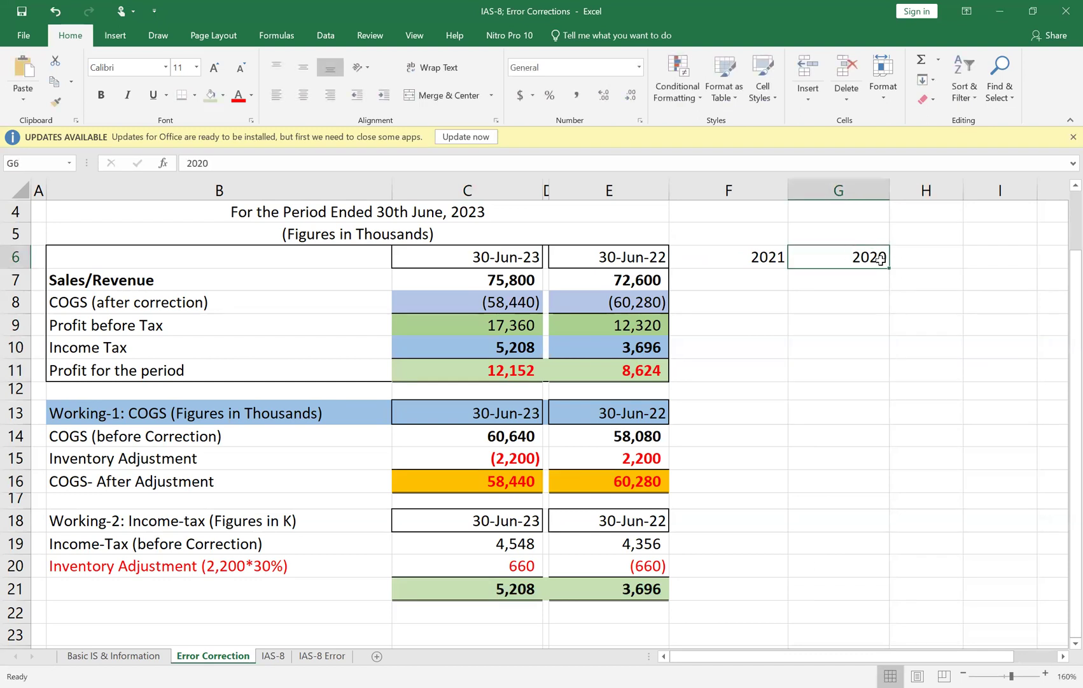
drag(890, 268, 935, 265)
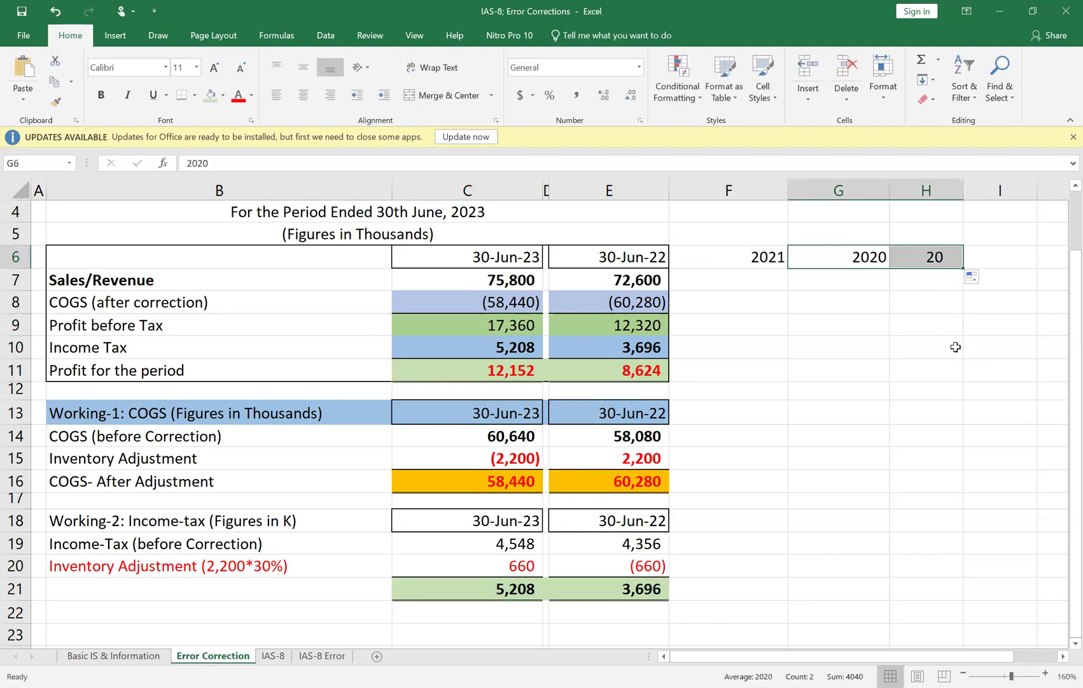
double_click(955, 263)
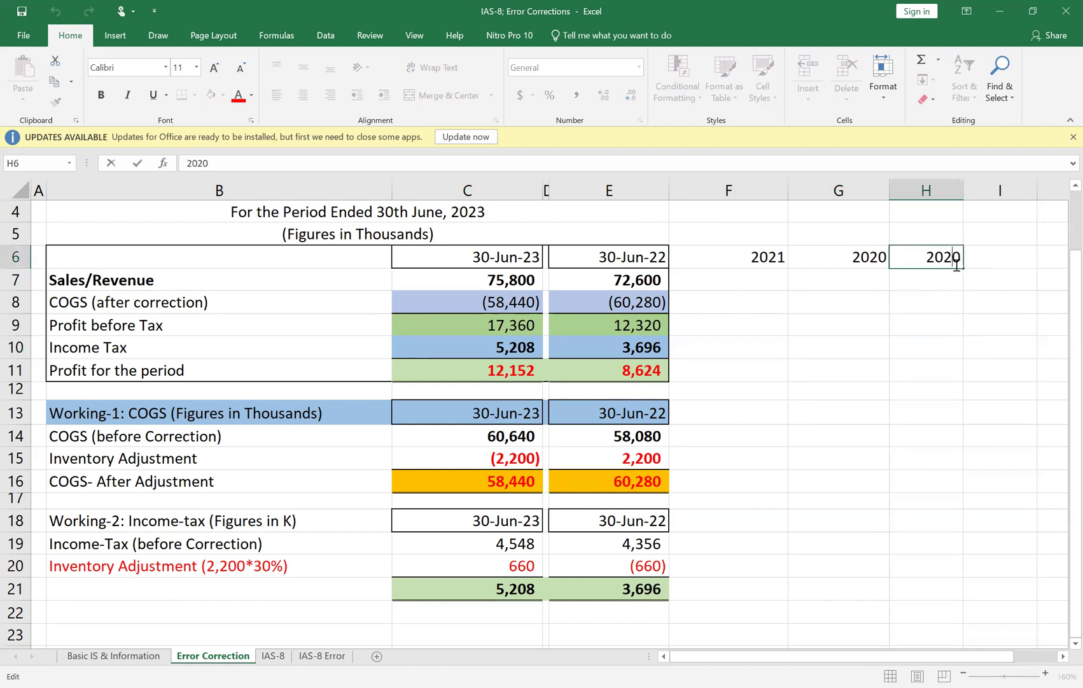
key(Delete)
key(BackSpace)
text(19)
click(926, 389)
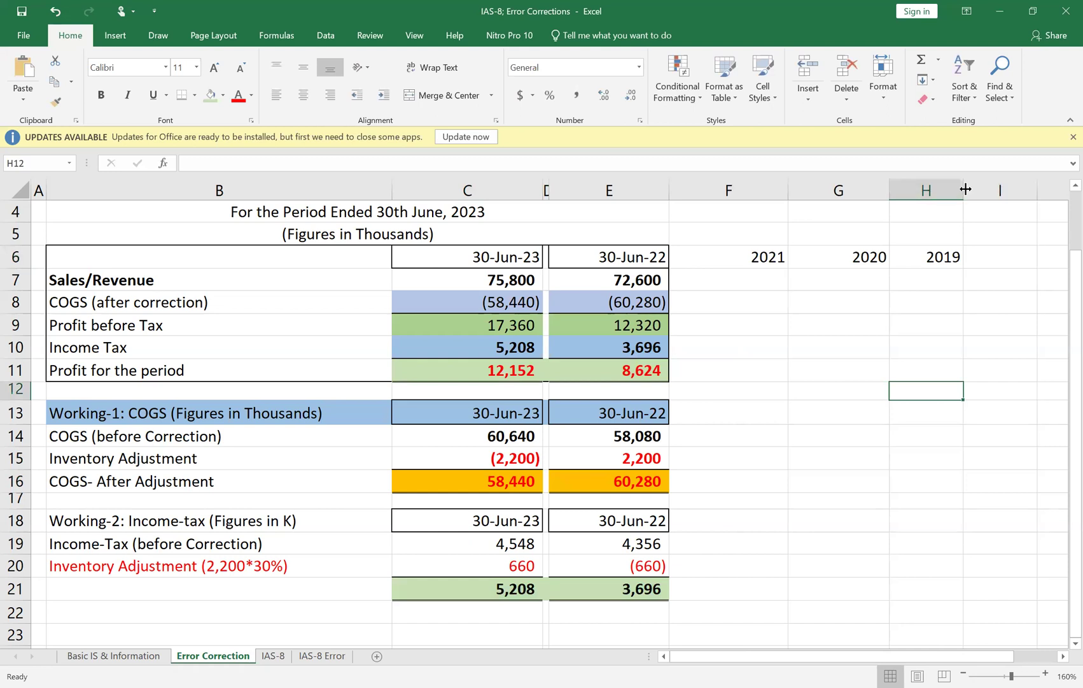
Widen column H, which holds the 2019 heading, slightly
drag(936, 521, 937, 499)
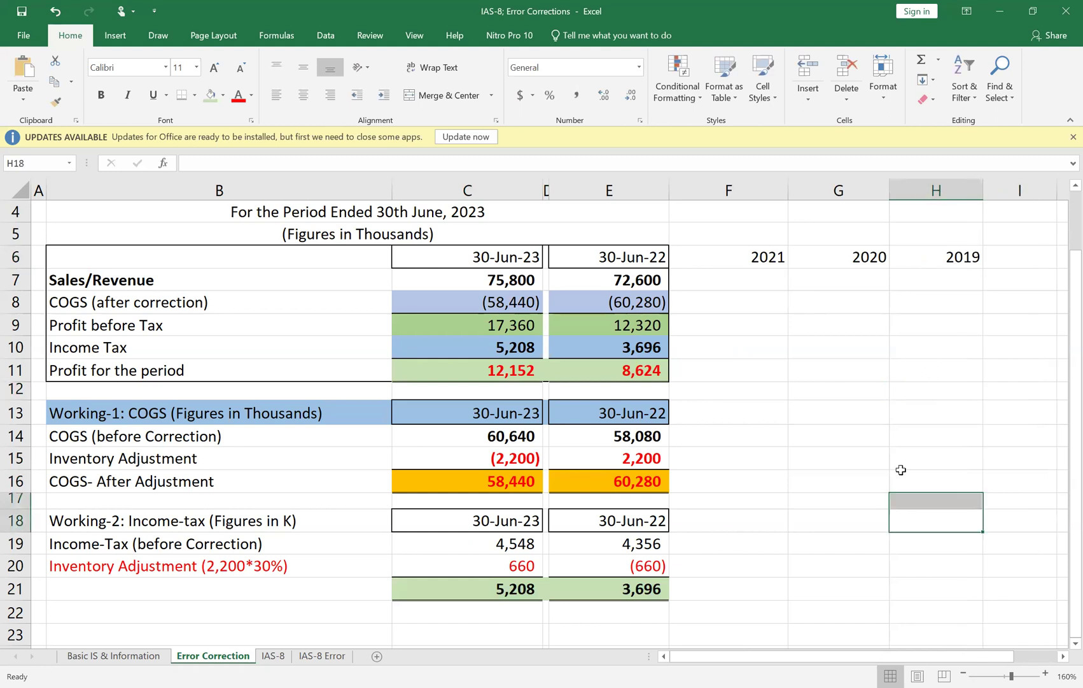
click(936, 484)
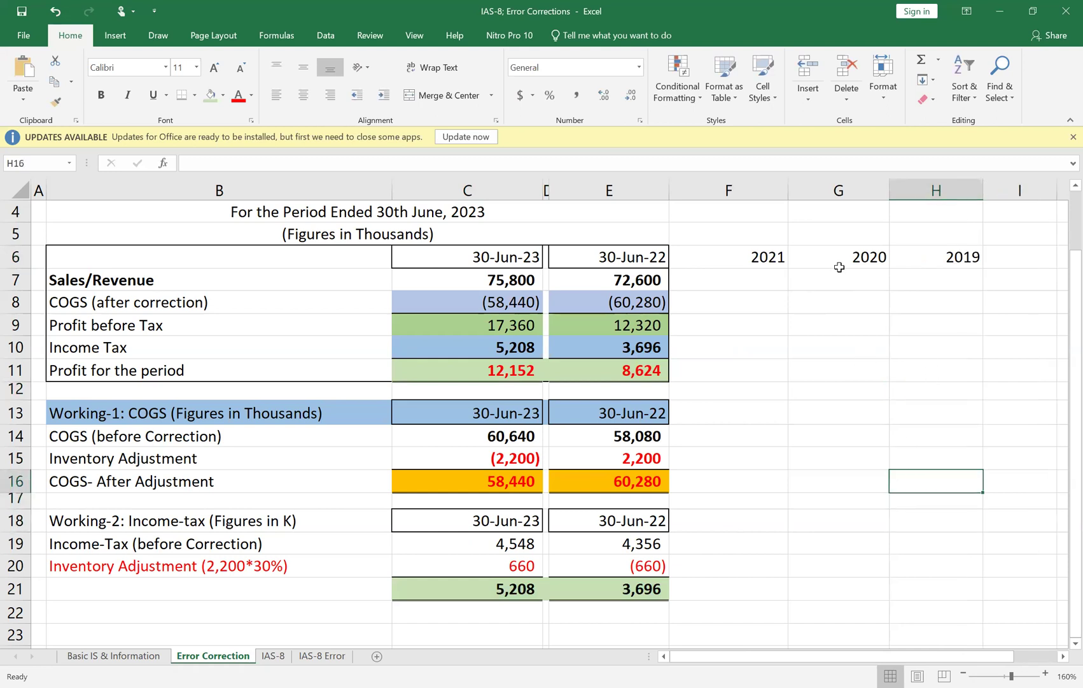
click(838, 465)
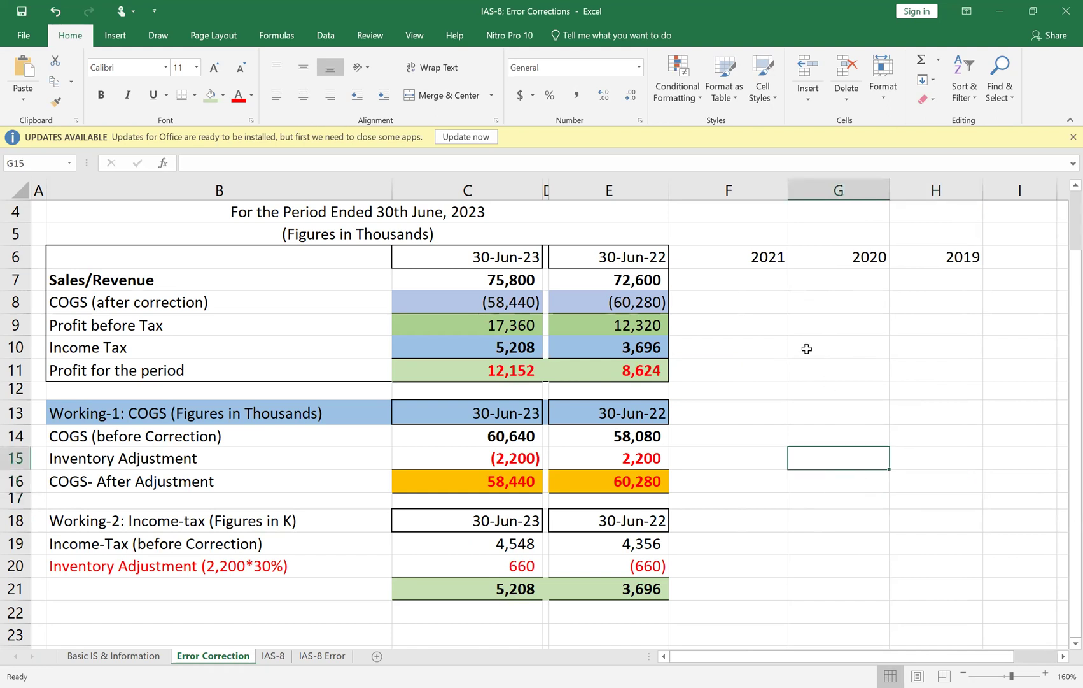
Insert a new column before the 2021 column and enter the heading "1st July, 2022" in cell F6
click(762, 258)
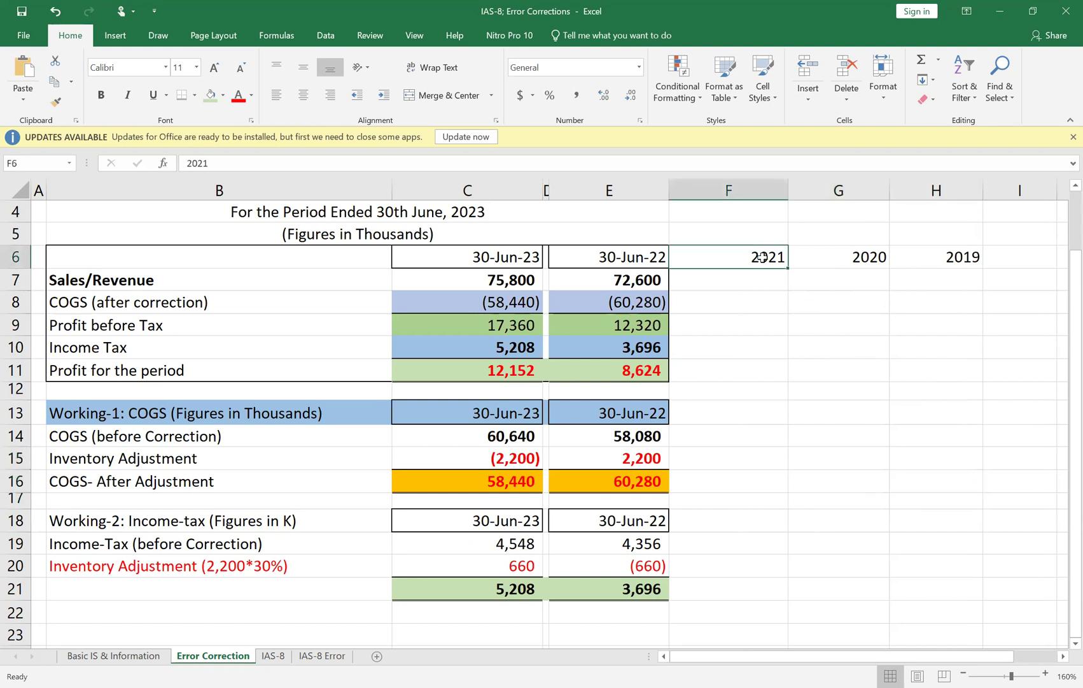
right_click(747, 189)
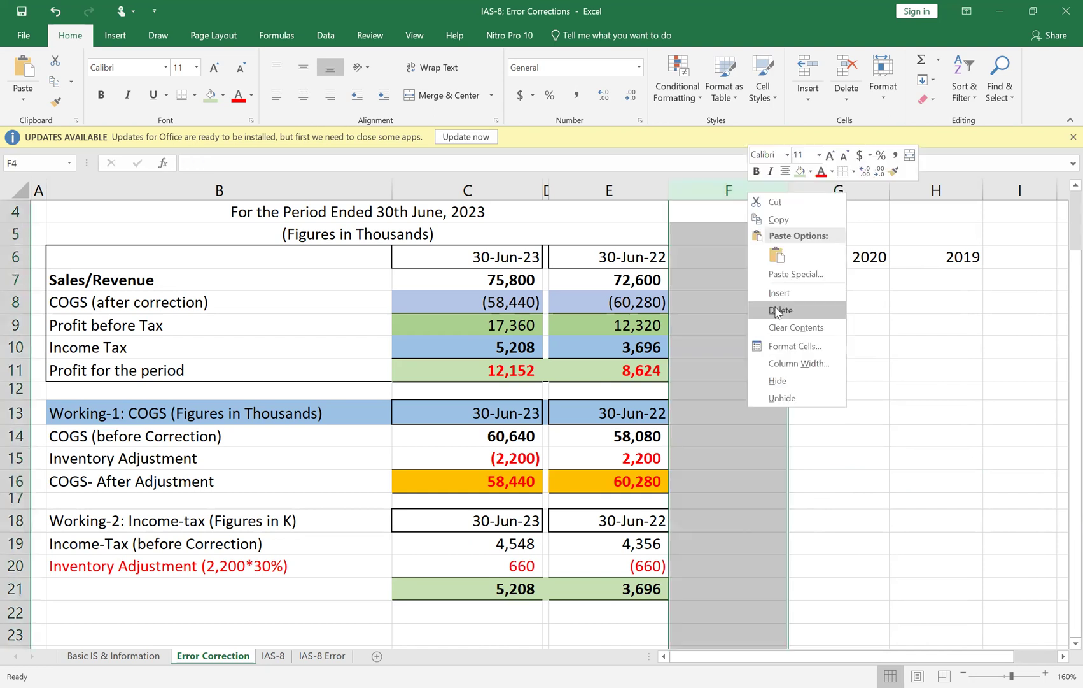
click(779, 293)
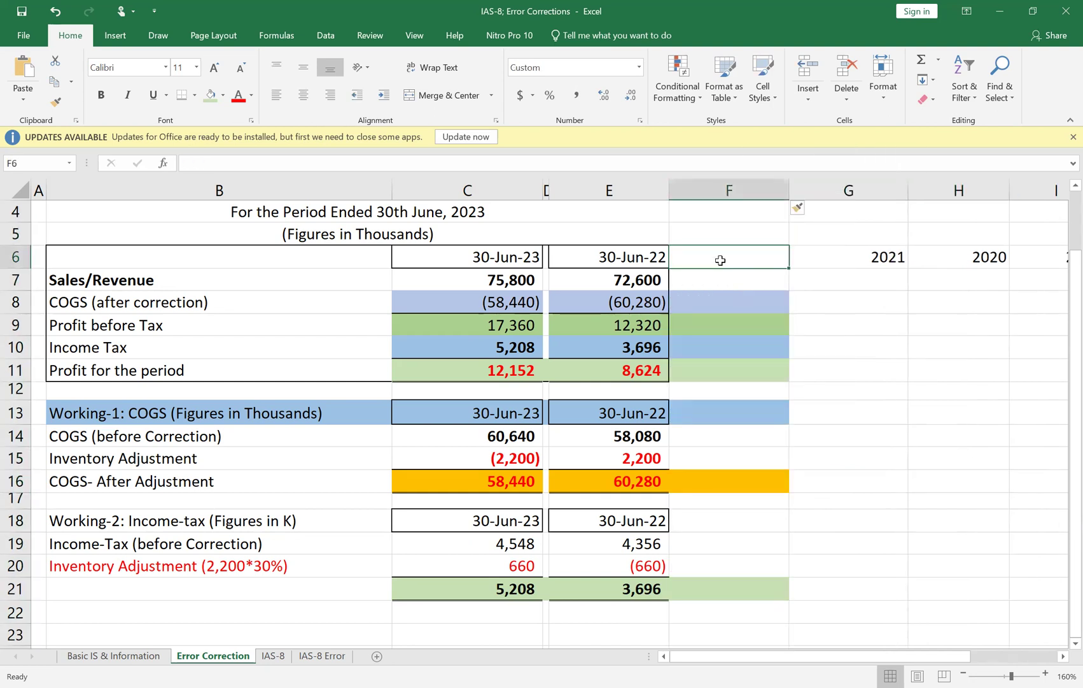
text(1st)
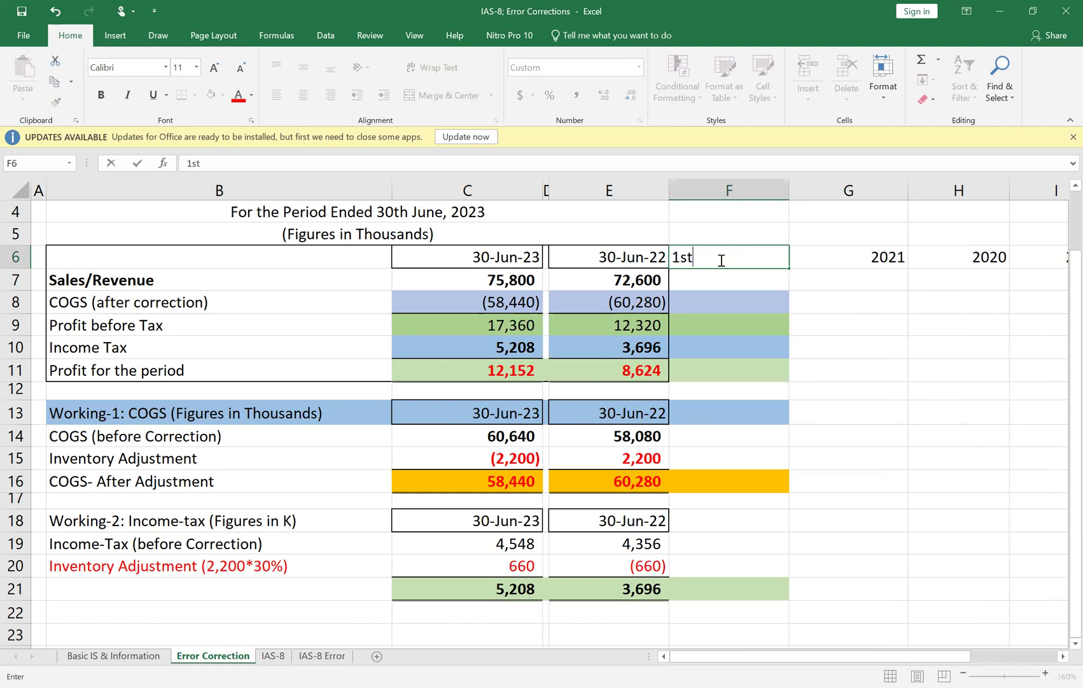
text( July, 2022)
click(893, 404)
Examine the 1st July, 2022 column against the 2021, 2020 and 2019 headings and the 30-Jun-23 and 30-Jun-22 columns
click(739, 262)
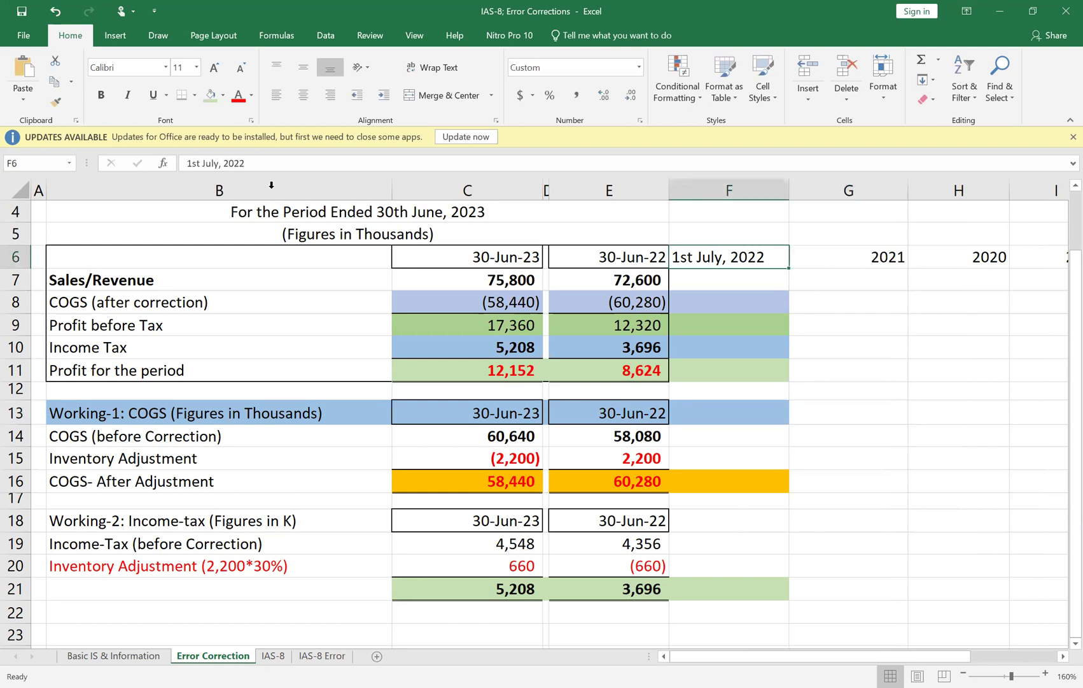
click(904, 432)
drag(733, 263, 732, 589)
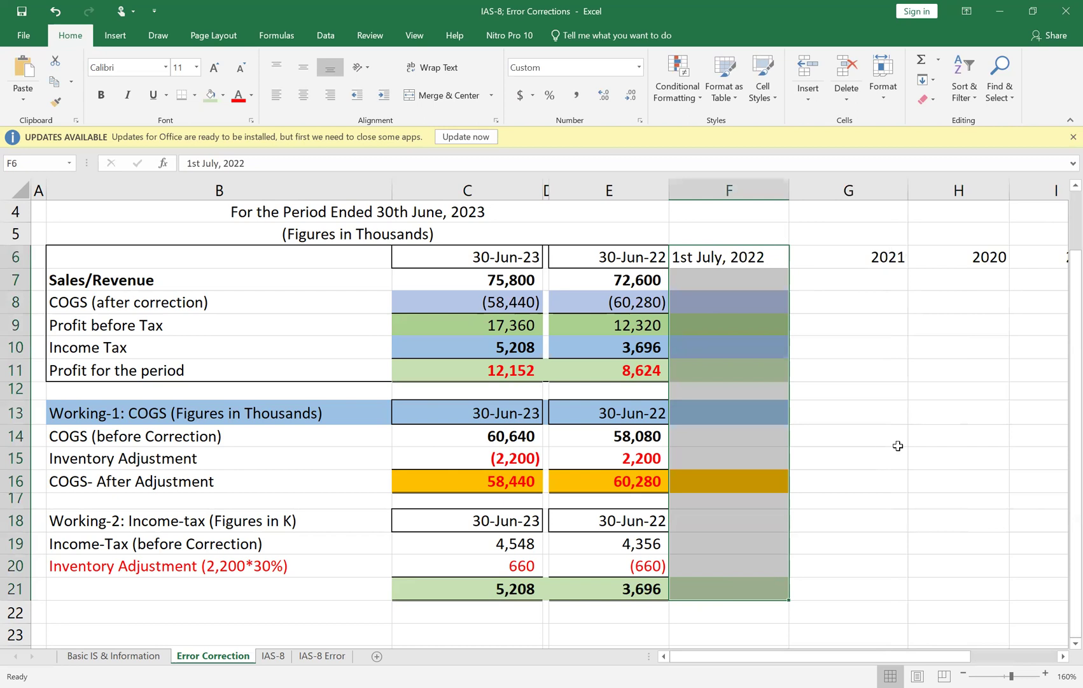
drag(879, 656, 931, 660)
click(1037, 256)
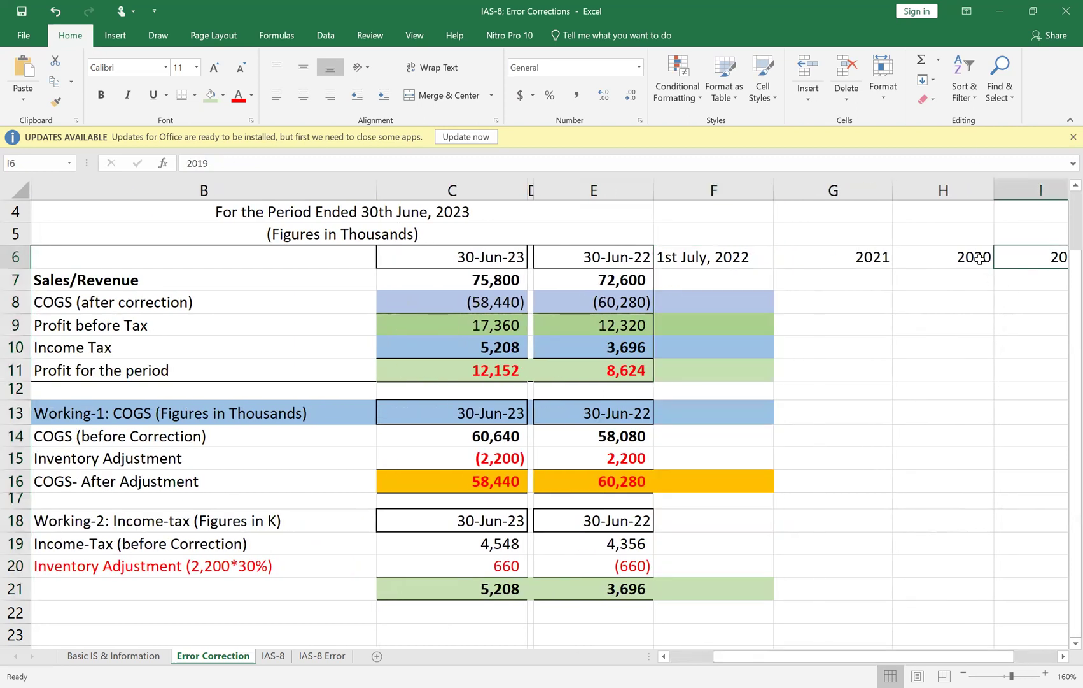
click(979, 258)
click(888, 266)
drag(729, 258, 663, 462)
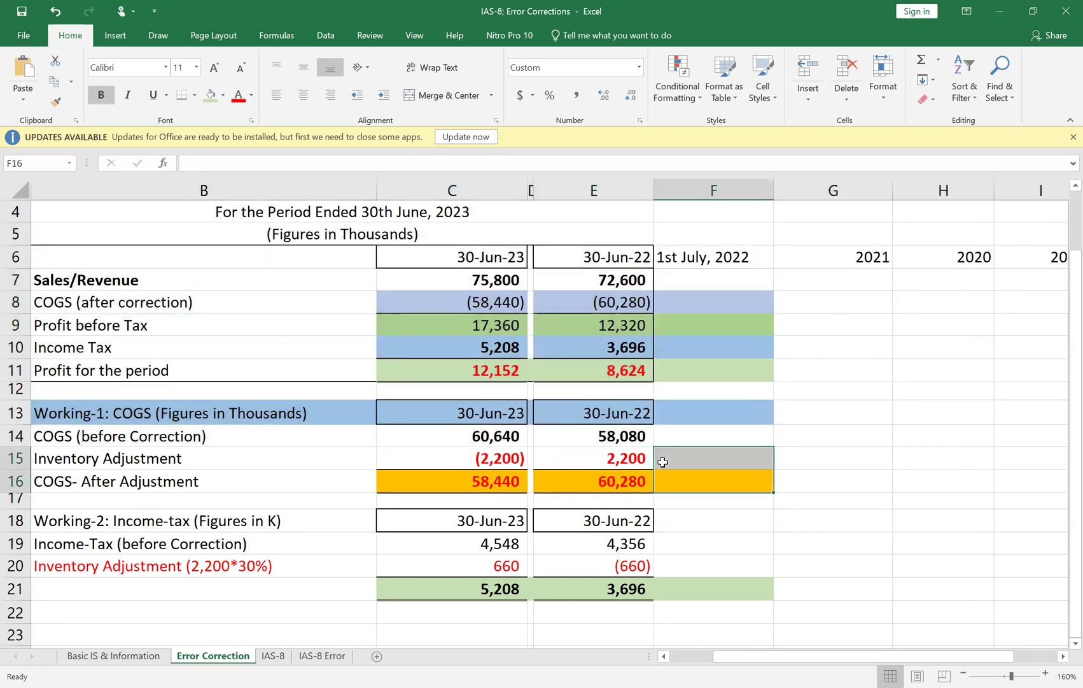
key(ctrl+Home)
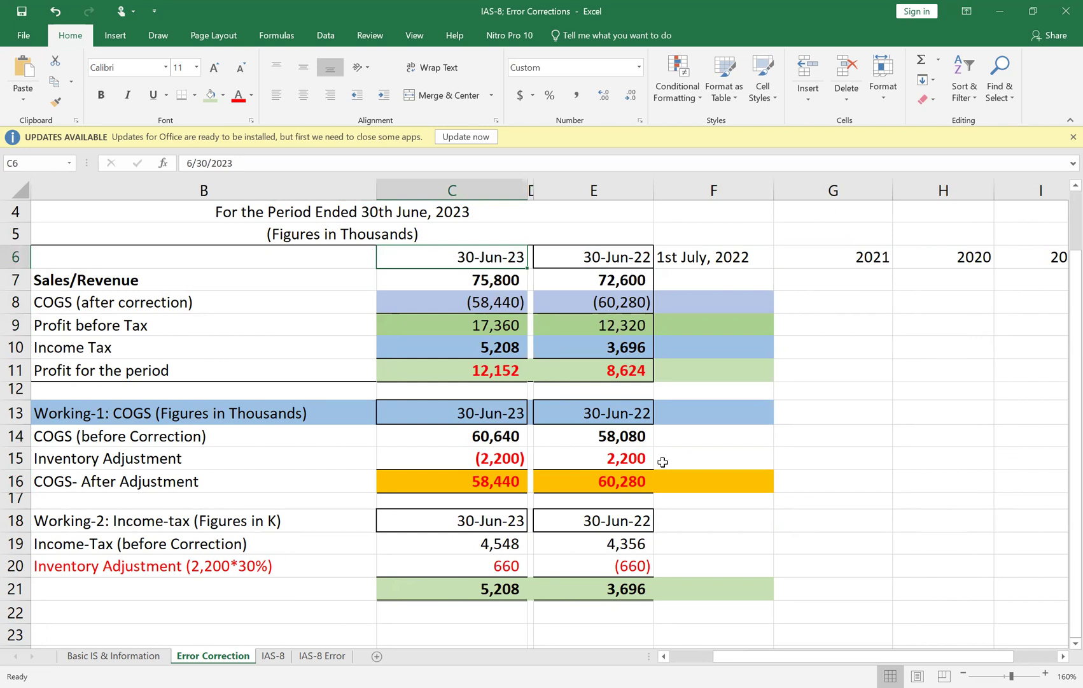
key(Right)
key(Right)
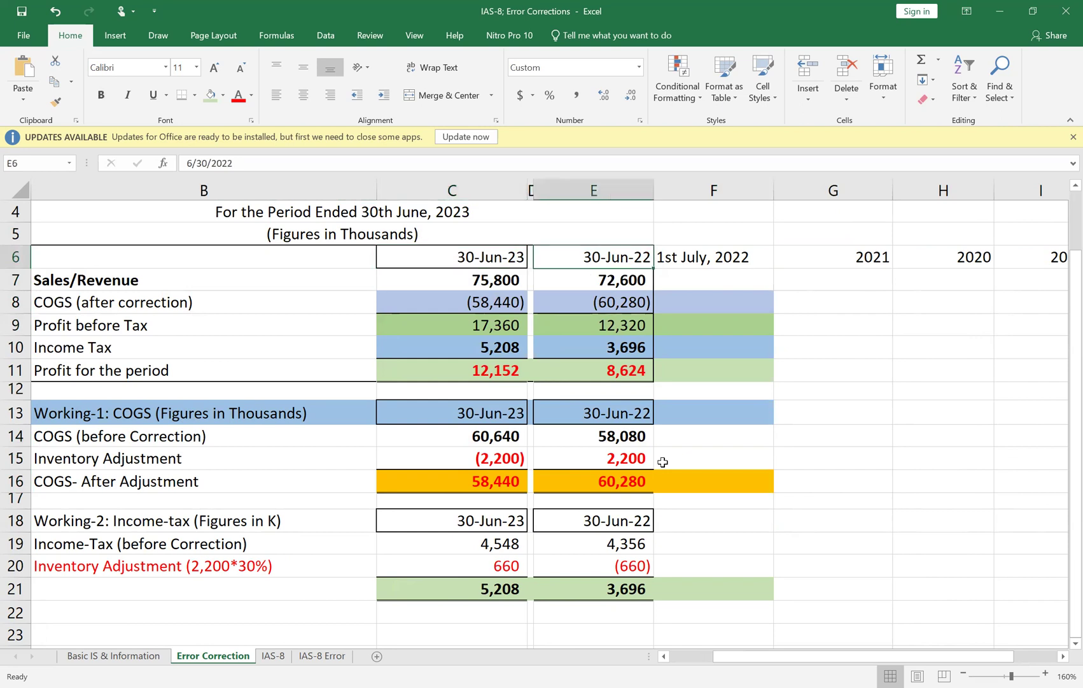
click(726, 253)
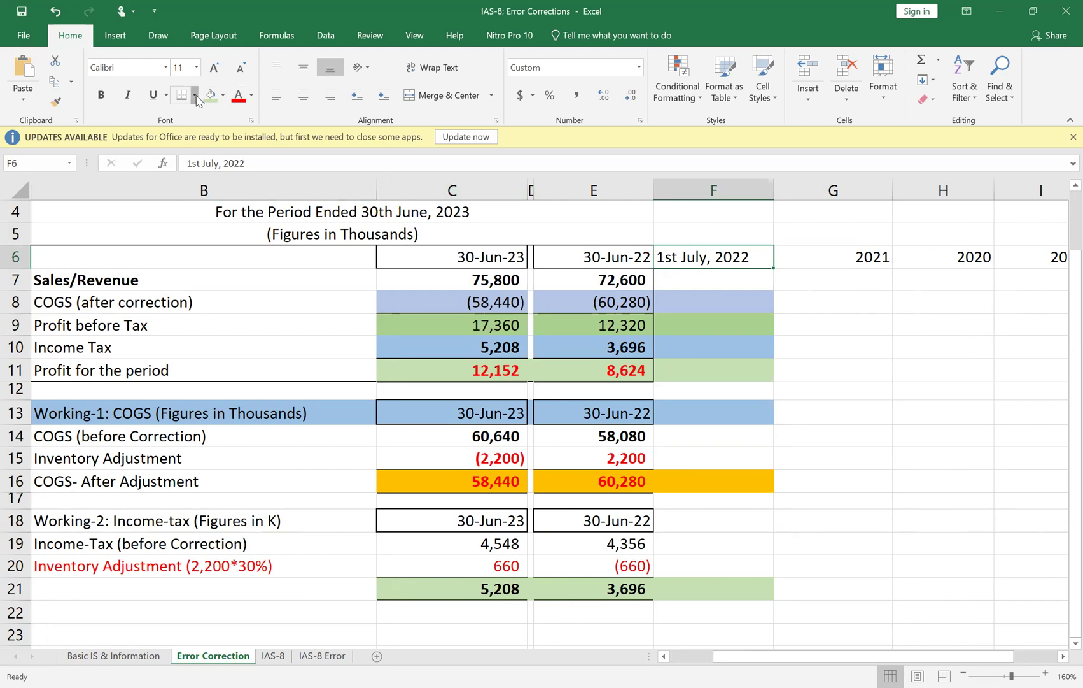